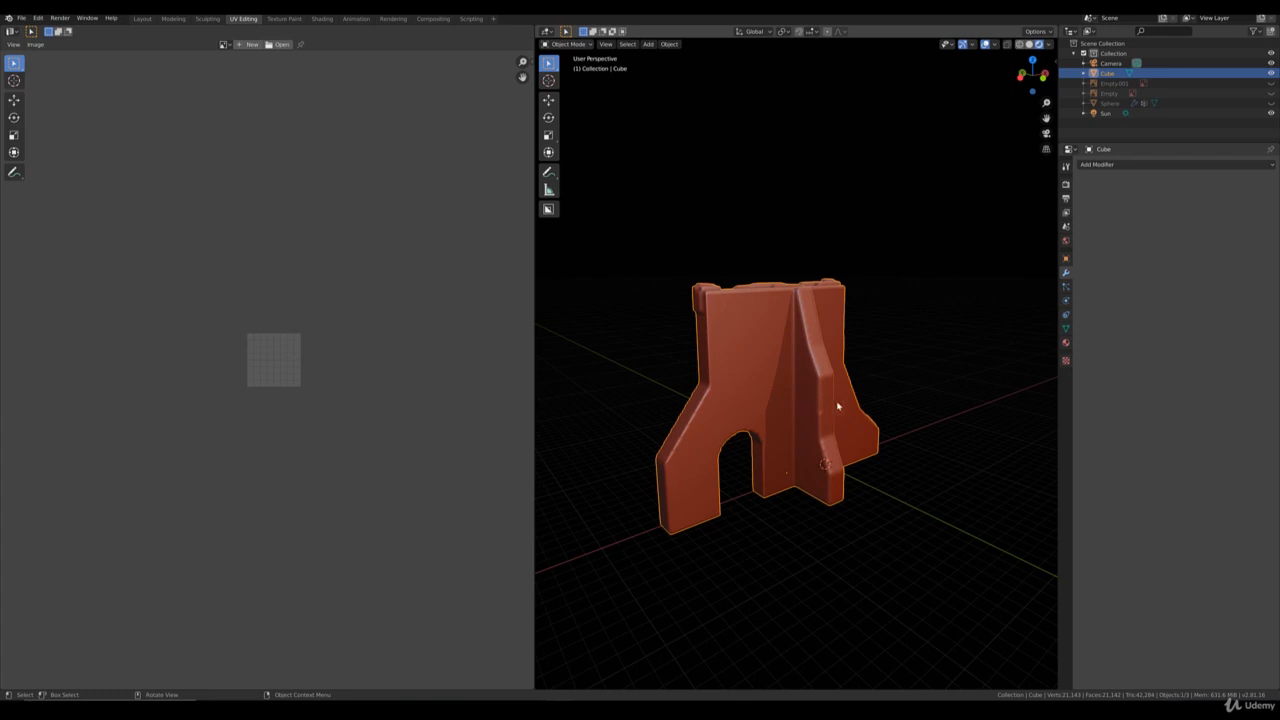
Step: Put the wall mesh into Edit Mode and display it with solid shading
middle_click_drag(839, 423, 766, 430)
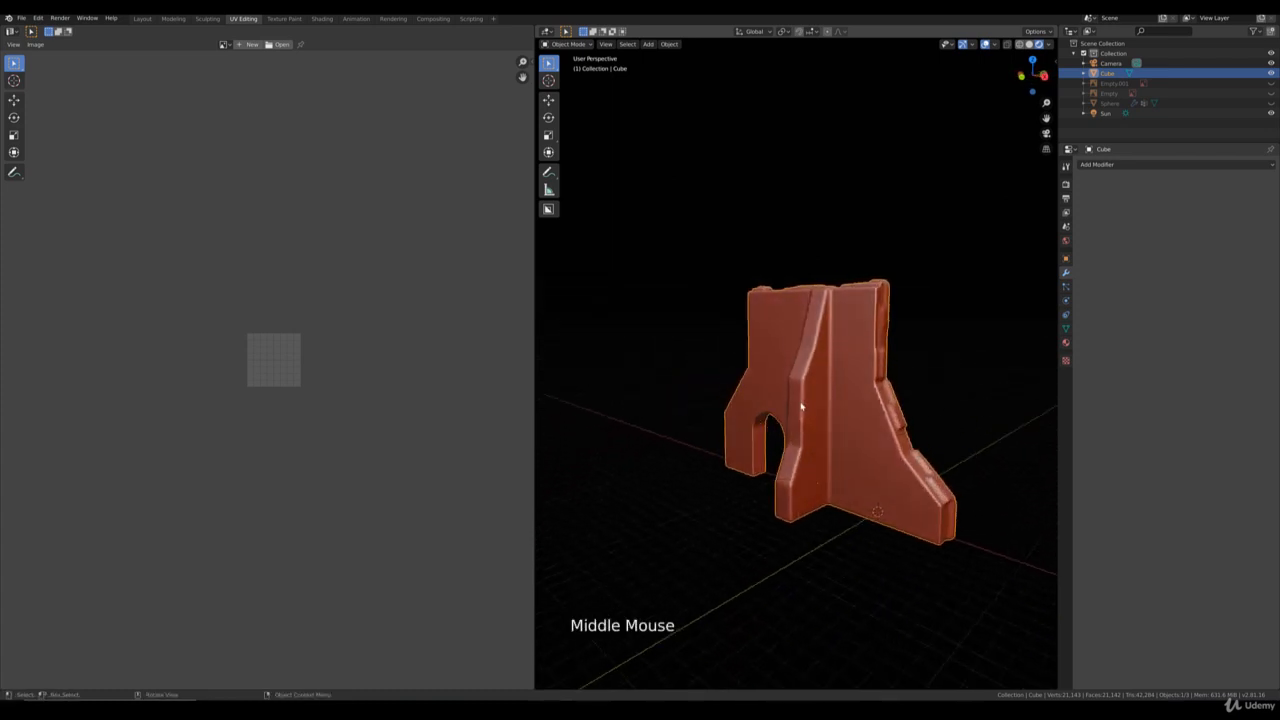
scroll(746, 440, "up", 2)
mouse_move(737, 457)
middle_mouse_down()
mouse_move(835, 462)
mouse_move(810, 460)
mouse_move(808, 443)
middle_mouse_up()
key("z")
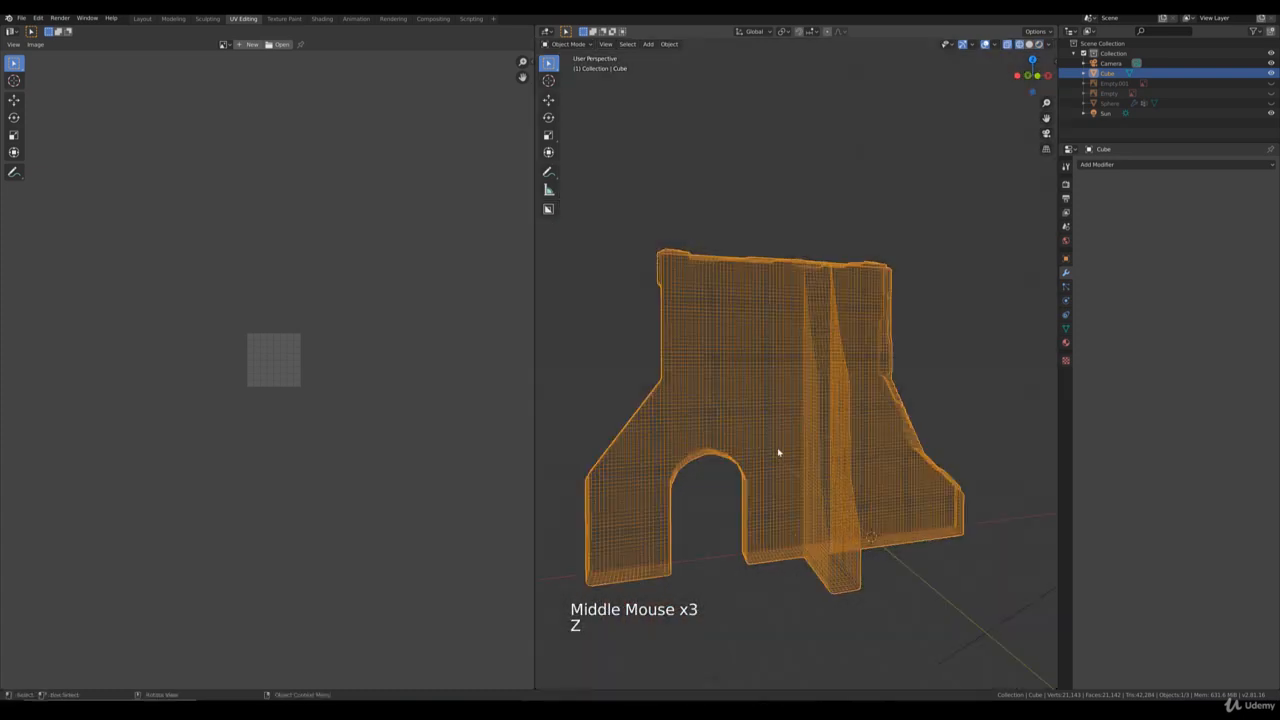
key("Tab")
left_click(783, 474)
key("z")
mouse_move(783, 474)
middle_mouse_down()
mouse_move(756, 516)
mouse_move(724, 500)
middle_mouse_up()
left_click(846, 482)
Step: Examine the wall's mesh along its broken side edge and across its uneven top
middle_click_drag(699, 557, 608, 428)
scroll(825, 405, "up", 2)
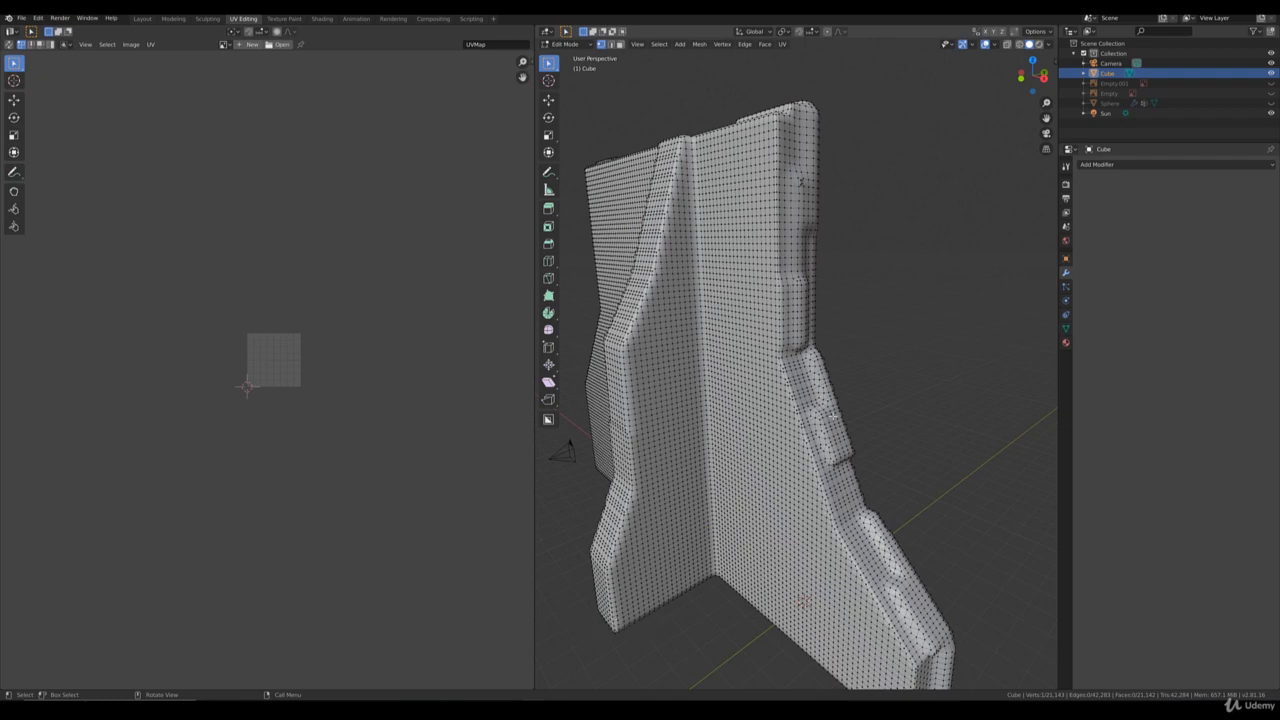
middle_click_drag(801, 181, 900, 400, "shift")
scroll(900, 400, "up", 1)
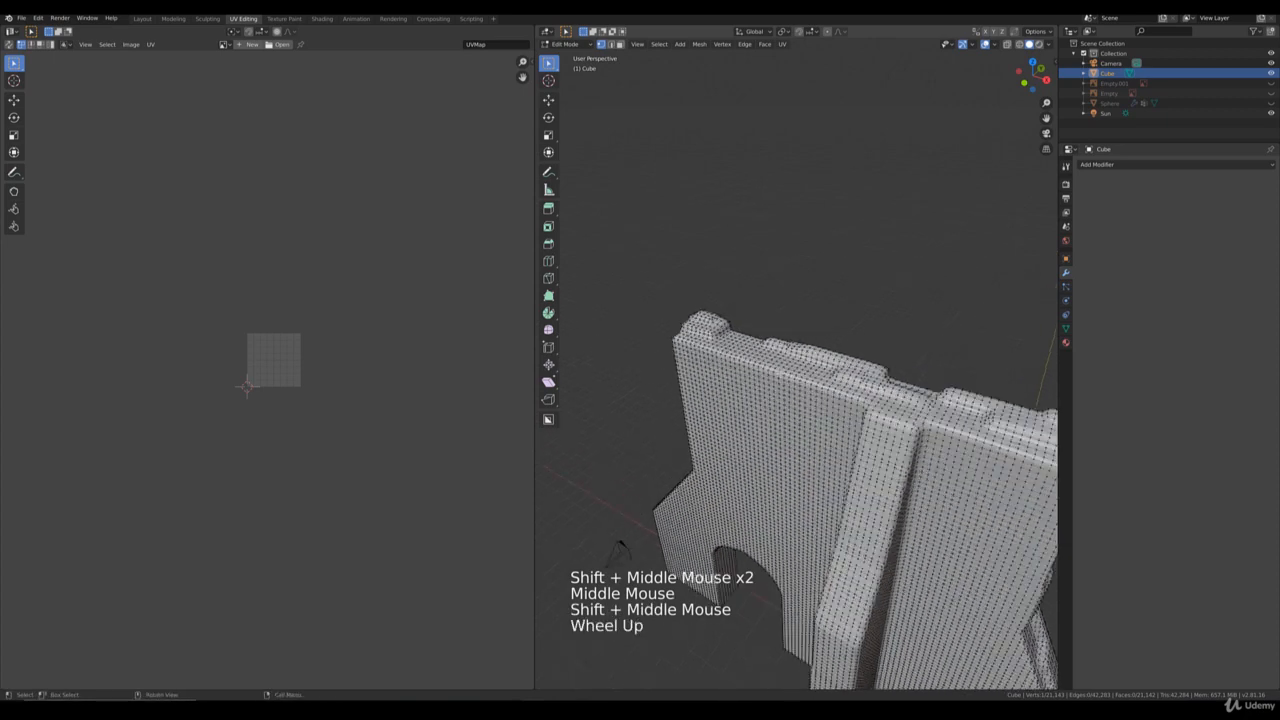
scroll(621, 548, "up", 2)
middle_click_drag(621, 548, 784, 349)
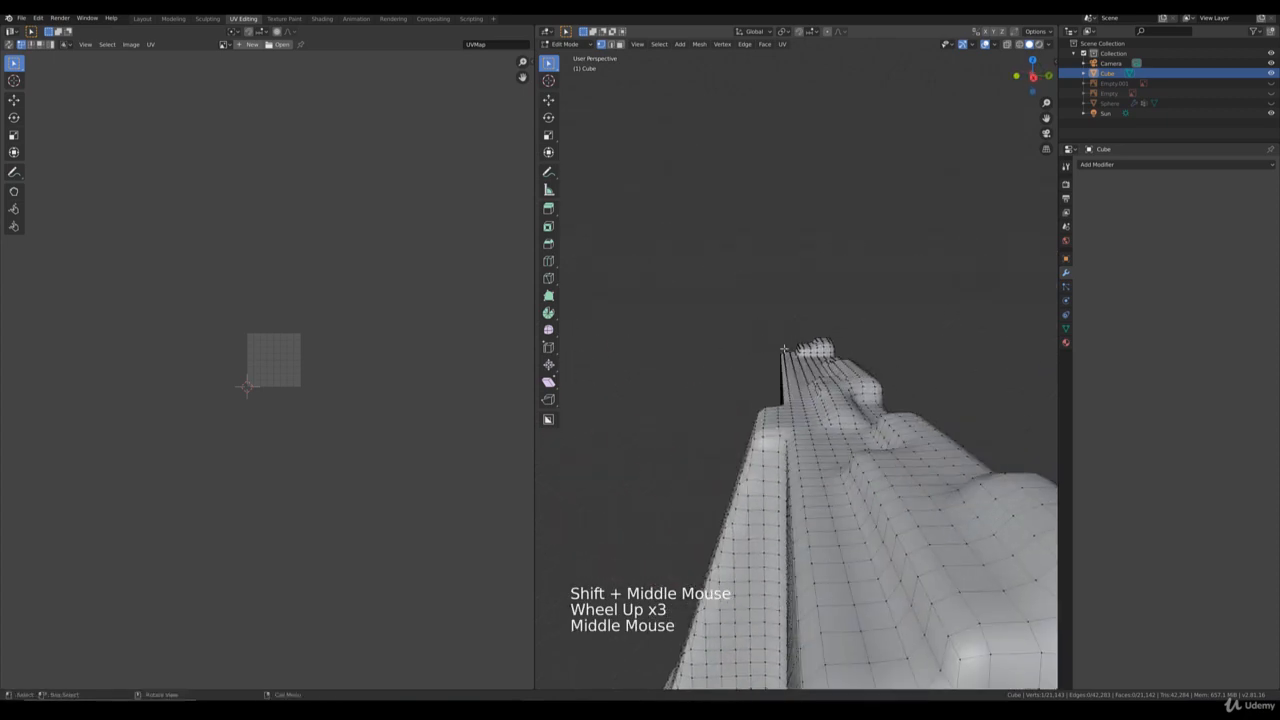
scroll(799, 398, "down", 1)
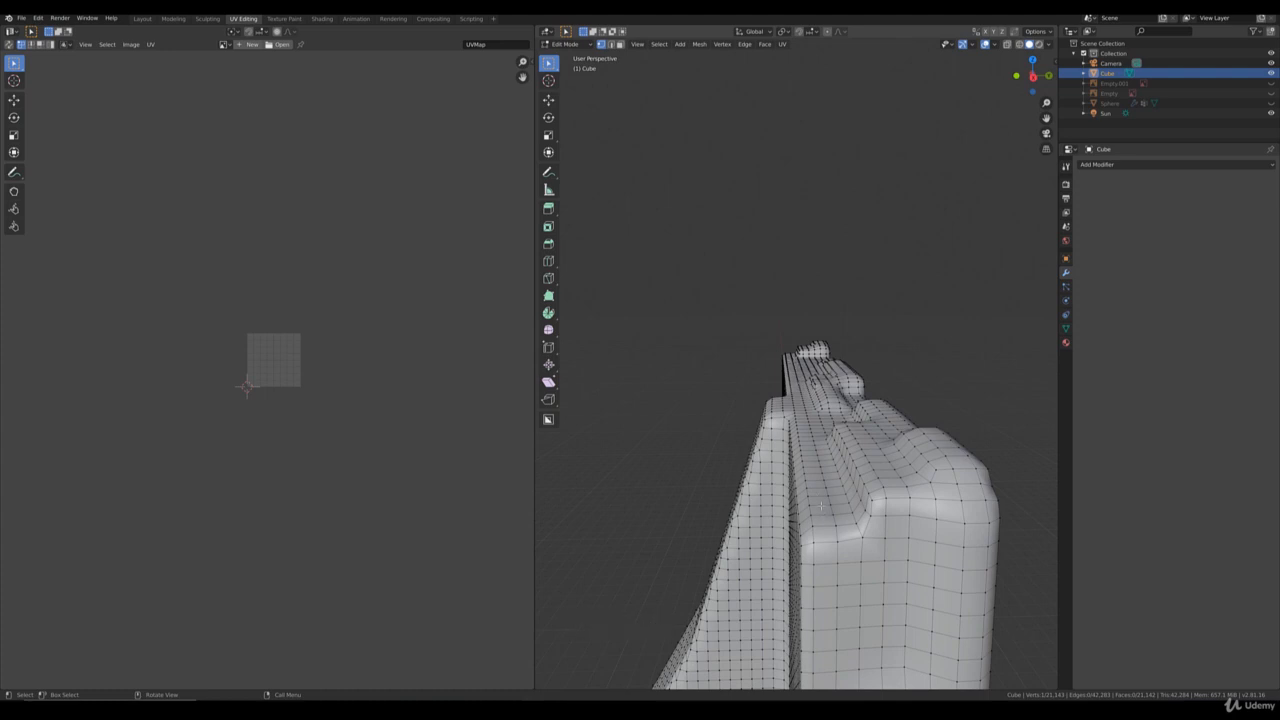
middle_click_drag(800, 450, 777, 375)
scroll(777, 375, "up", 3)
Step: In face select mode, circle-select a patch of top faces beside the end block and raise it about 0.16 m along global Z
key("3")
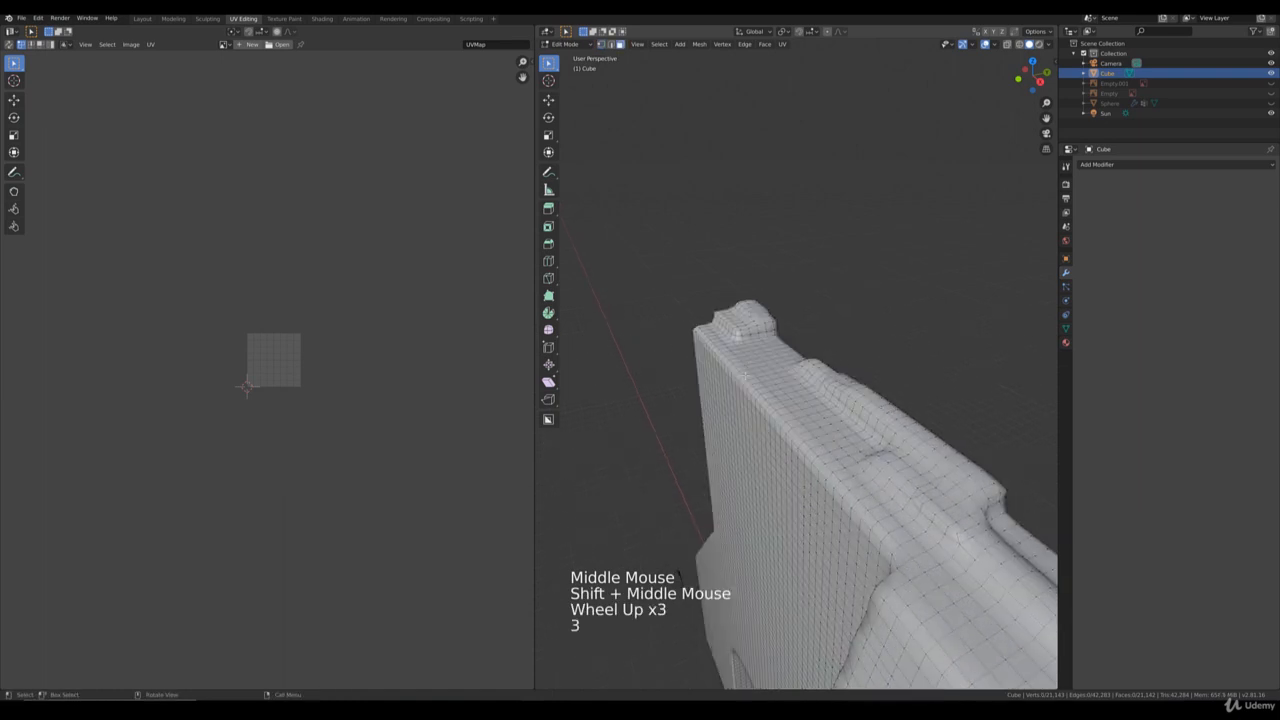
left_click(738, 366)
scroll(743, 370, "up", 1)
key("c")
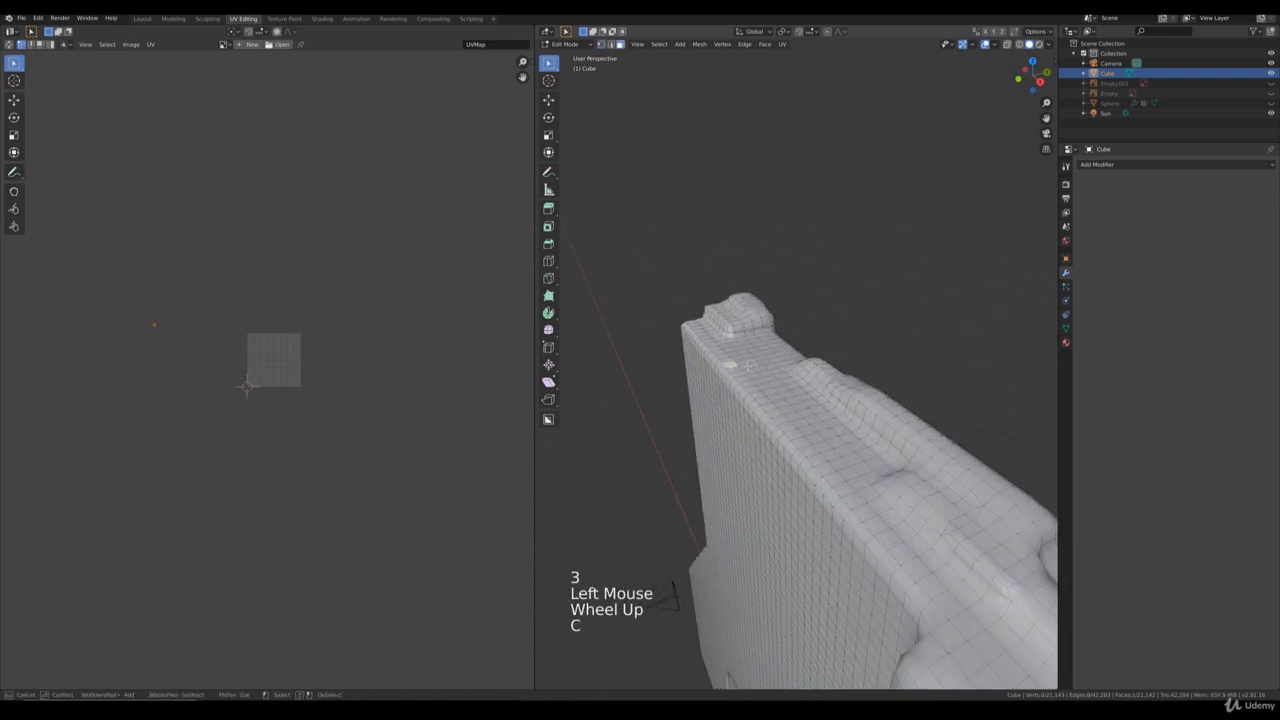
mouse_move(738, 365)
left_mouse_down()
mouse_move(782, 400)
mouse_move(731, 360)
left_mouse_up()
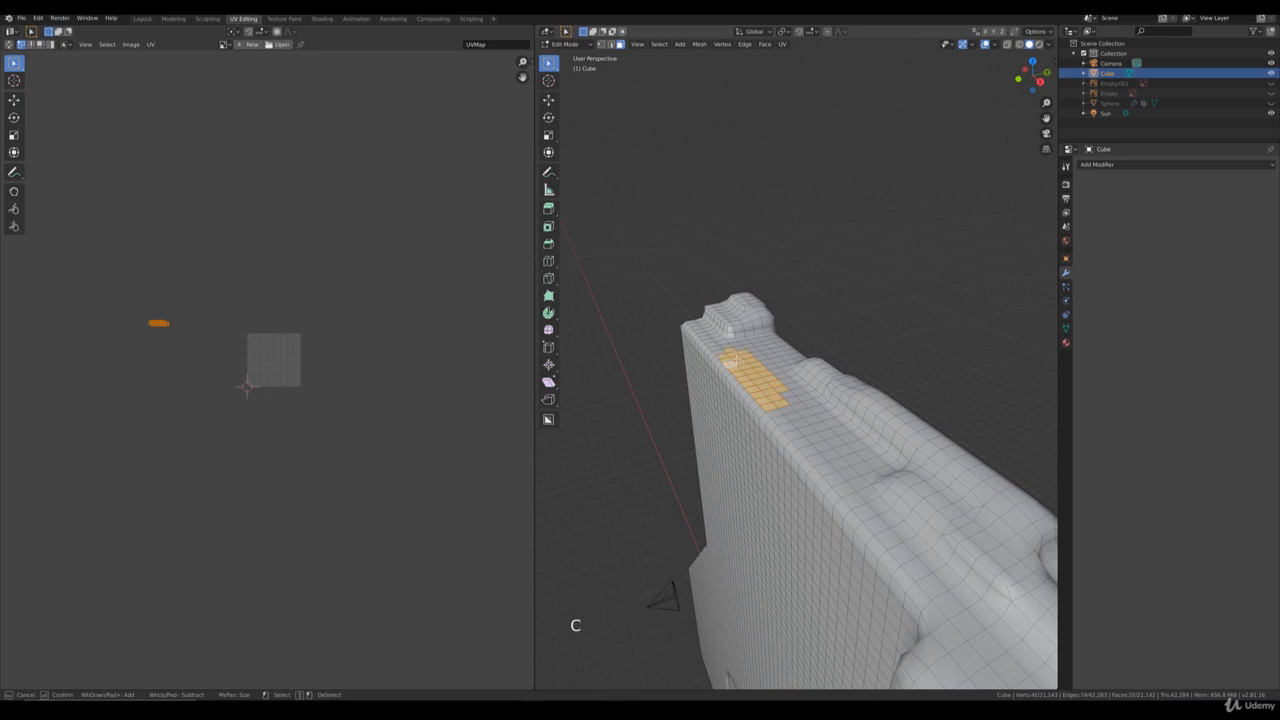
key("Escape")
key("g")
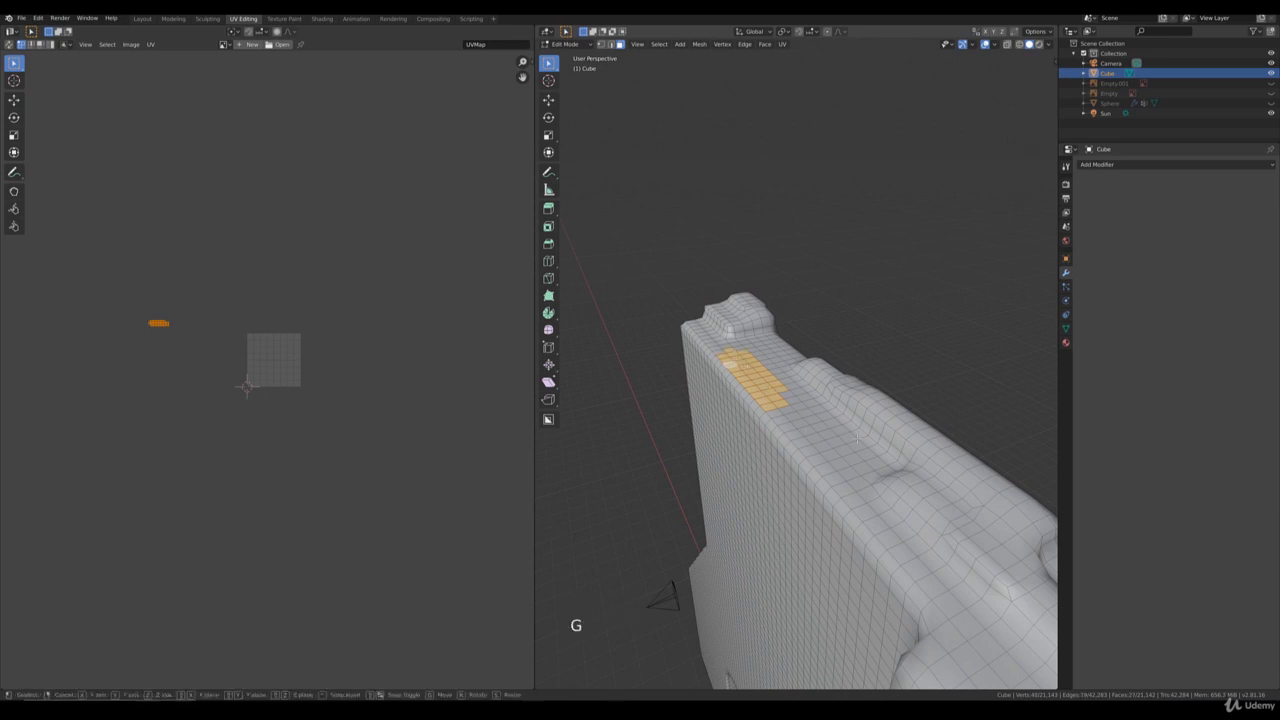
key("z")
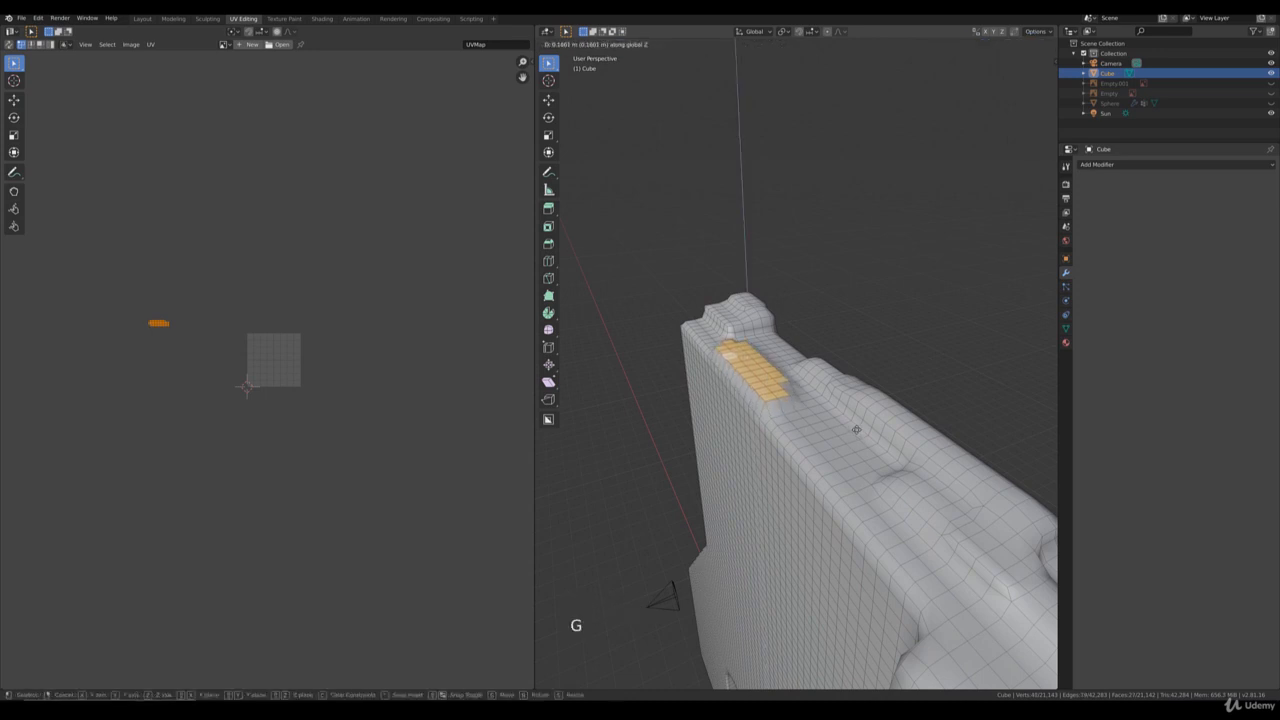
left_click(856, 427)
Step: Select a second, smaller patch of faces farther along the wall's top edge and raise it along global Z
left_click(827, 466)
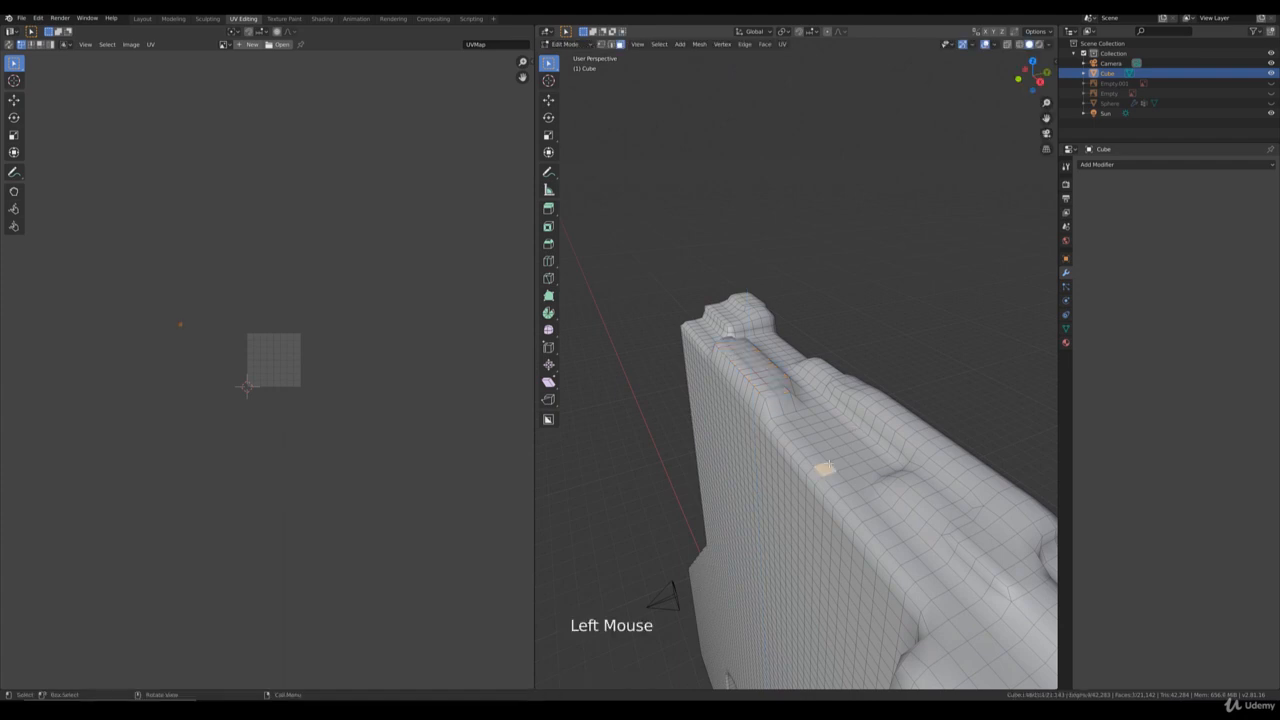
key("c")
left_click_drag(835, 472, 809, 446)
key("Escape")
left_click(800, 444, "shift")
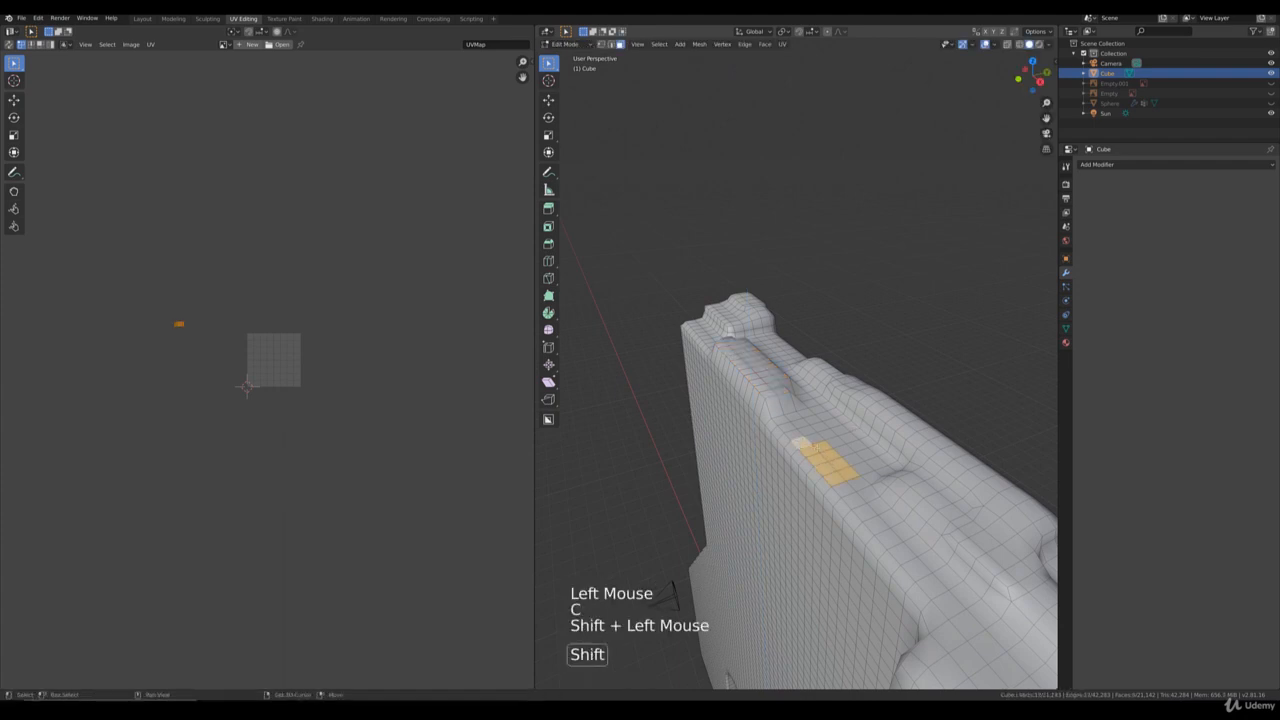
left_click(845, 487, "shift")
key("g")
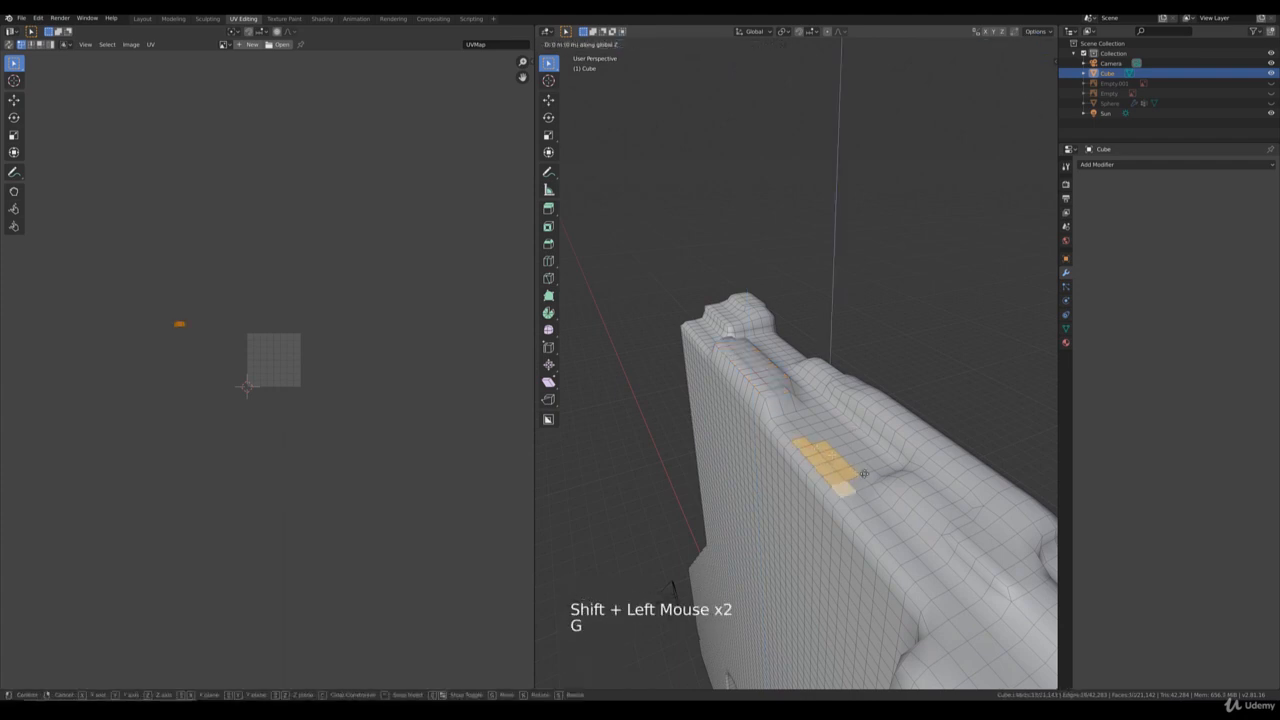
scroll(862, 476, "down", 3)
middle_click(866, 462)
scroll(866, 462, "up", 2)
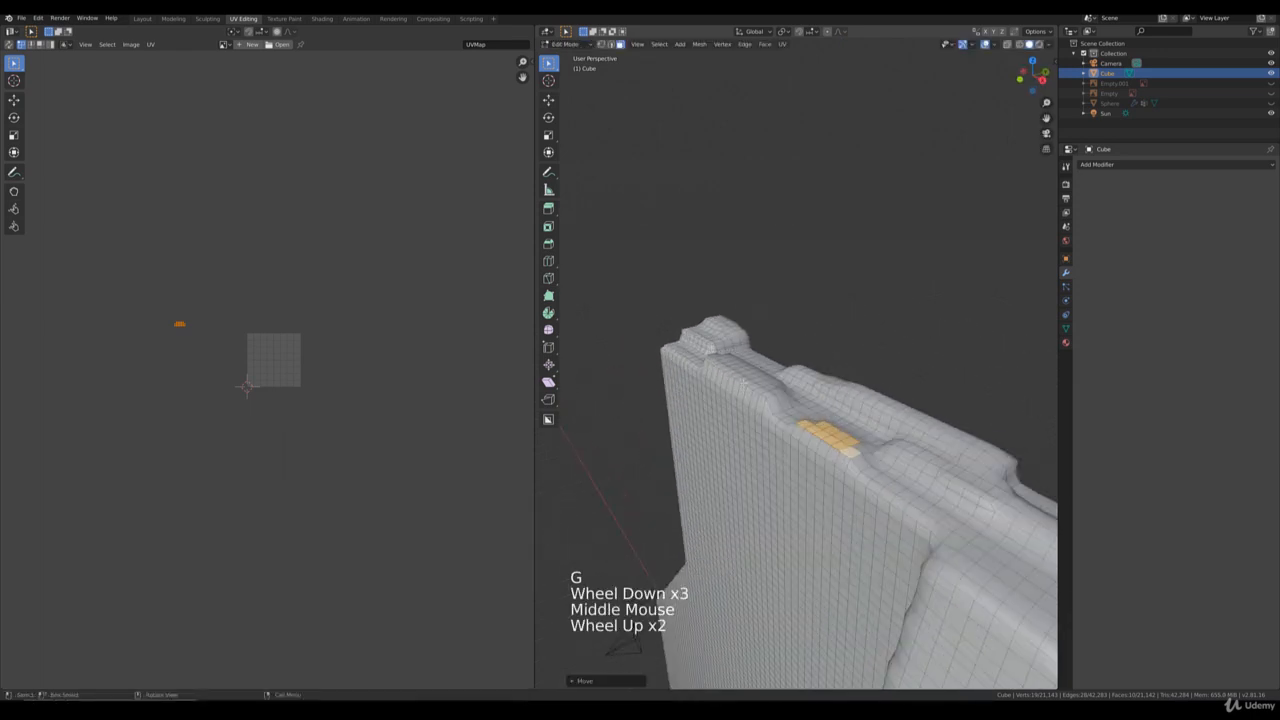
Step: Select a few faces on top of the first raised patch, move them along the Z axis and return to Object Mode
left_click(744, 377)
scroll(744, 377, "up", 2)
left_click(707, 370)
left_click(705, 370, "shift")
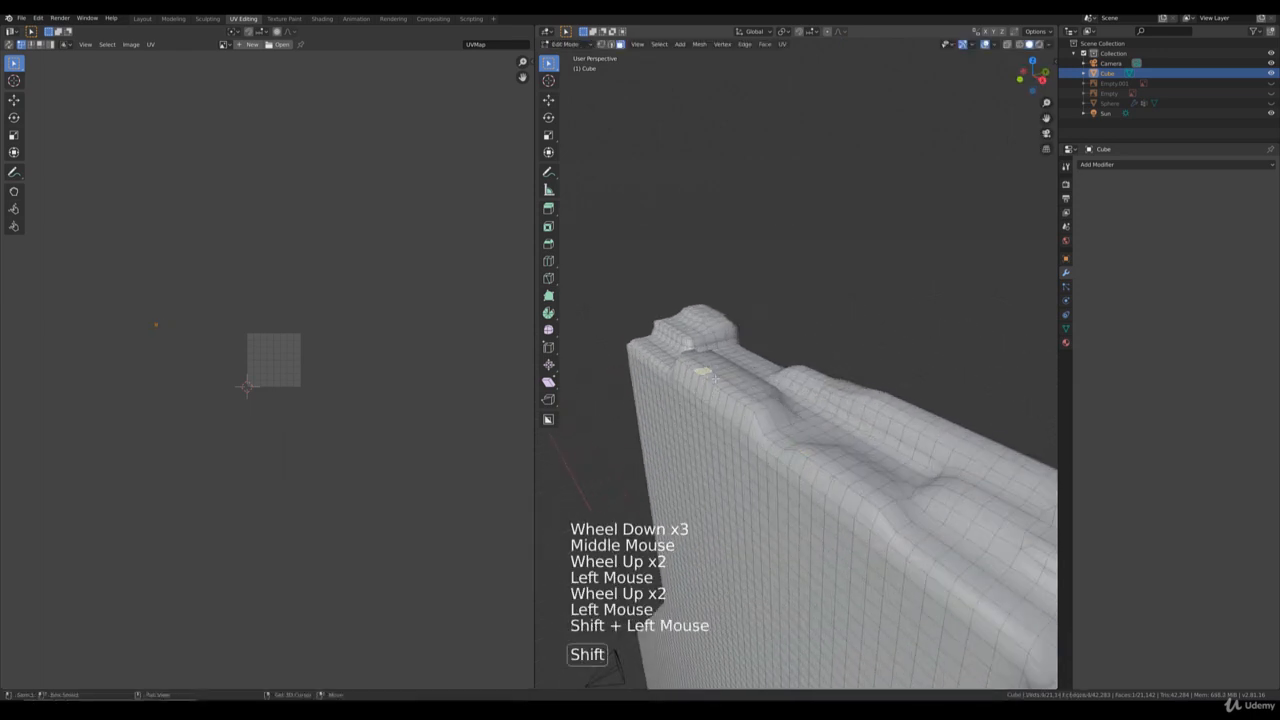
left_click(727, 377, "shift")
left_click(727, 377, "shift")
left_click(723, 385, "shift")
left_click(713, 377, "shift")
left_click(720, 372, "shift")
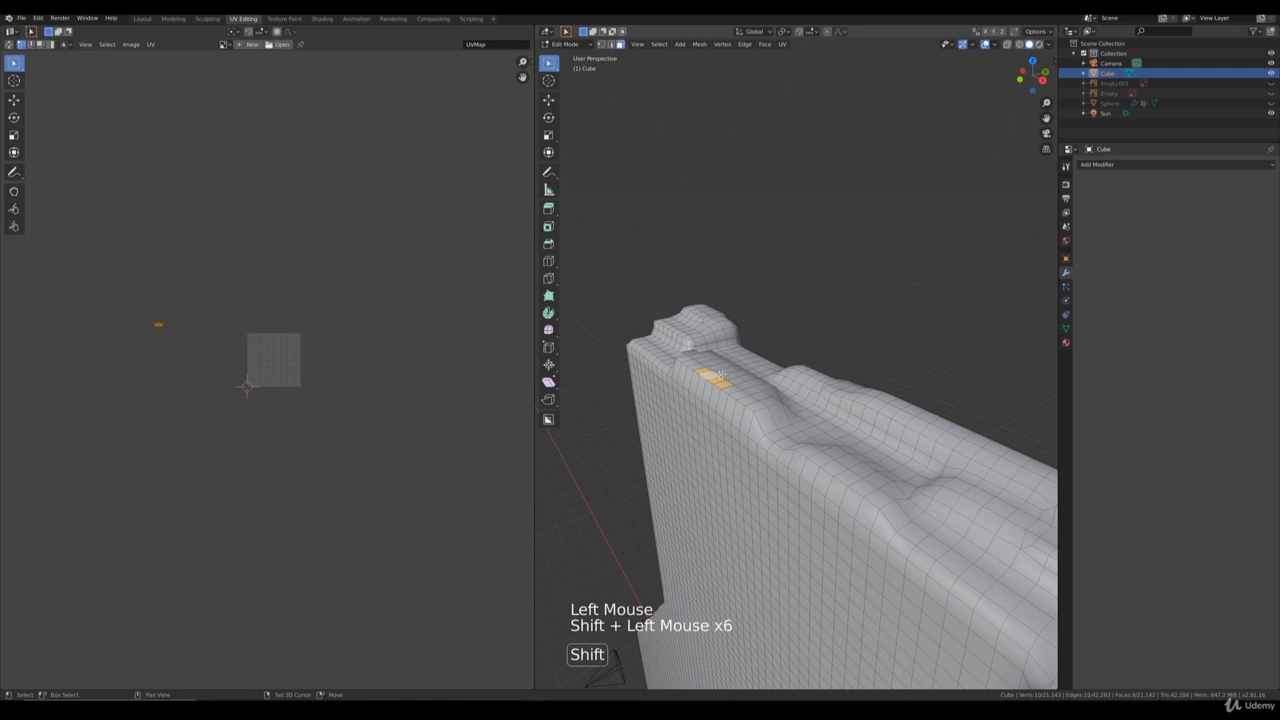
key("g")
key("z")
key("Tab")
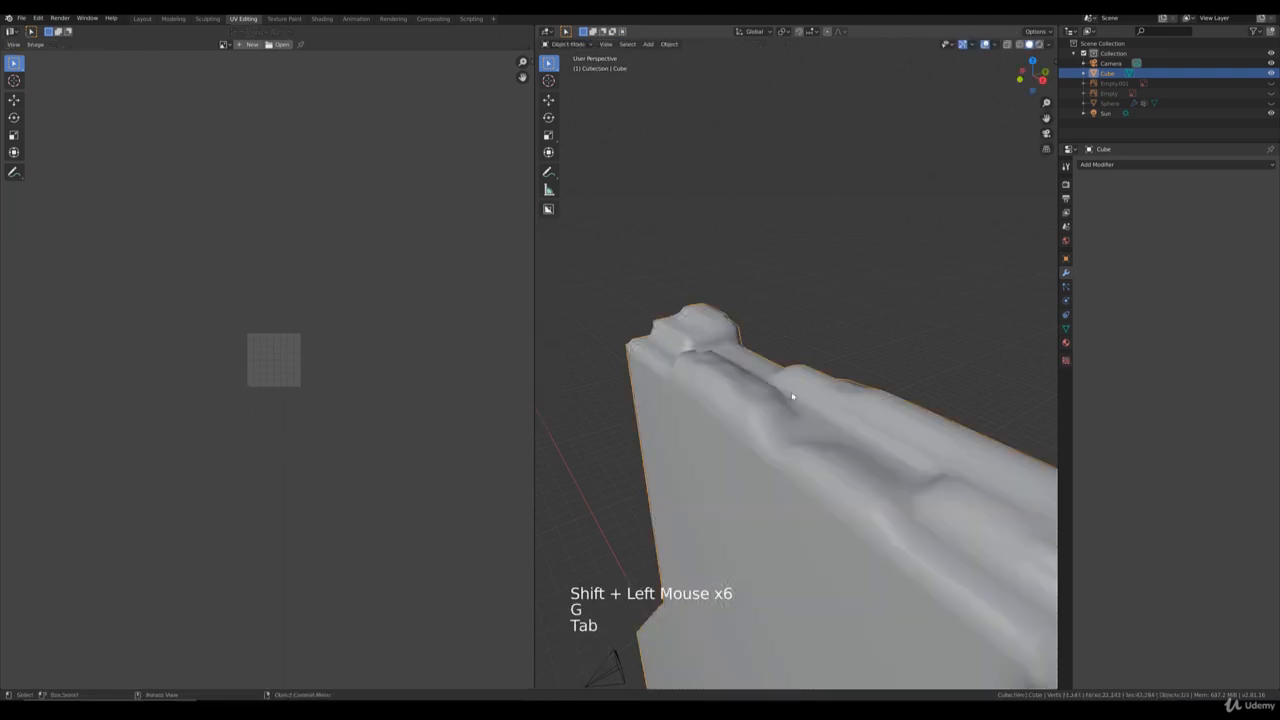
Step: In Edit Mode, select an irregular patch of top faces beside the buttress, move it along the Z axis and return to Object Mode
scroll(780, 388, "up", 1)
scroll(780, 388, "down", 5)
middle_click_drag(780, 388, 843, 383)
scroll(923, 407, "down", 3)
middle_click_drag(923, 407, 800, 470)
scroll(800, 470, "up", 4)
key("Tab")
left_click(778, 476)
left_click(787, 478, "shift")
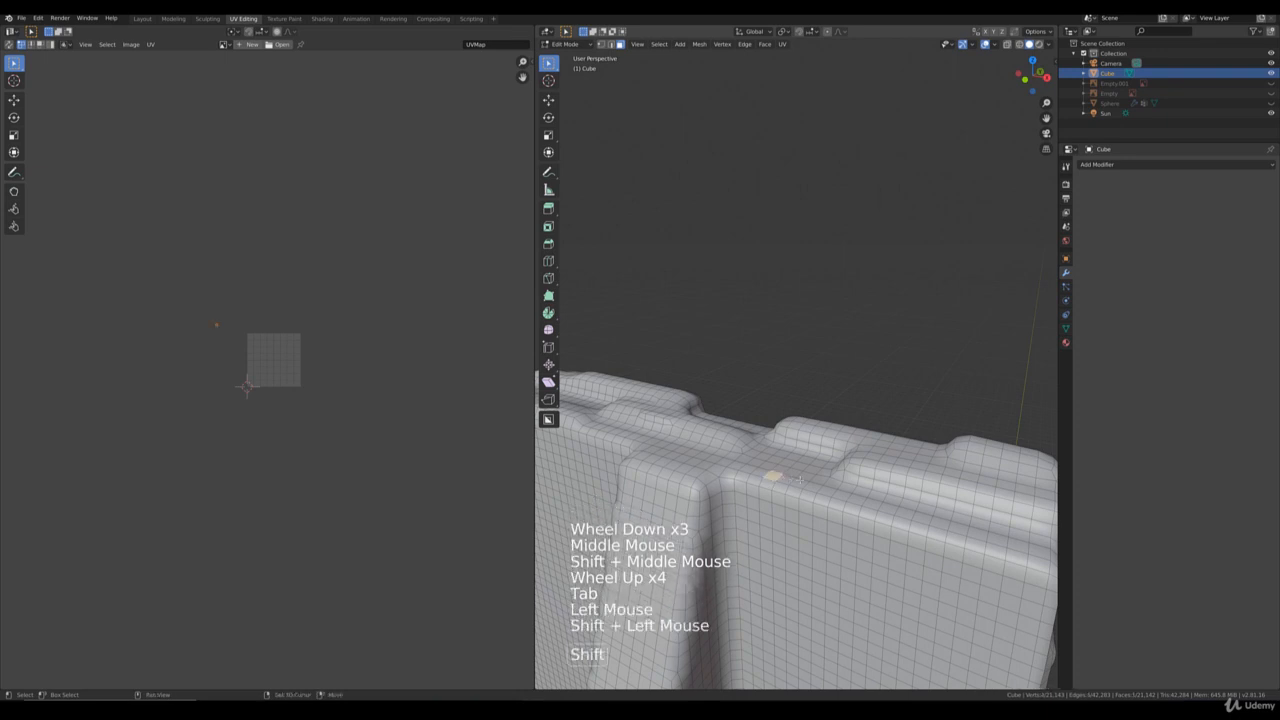
left_click(795, 480, "shift")
left_click(803, 482, "shift")
left_click(760, 471, "shift")
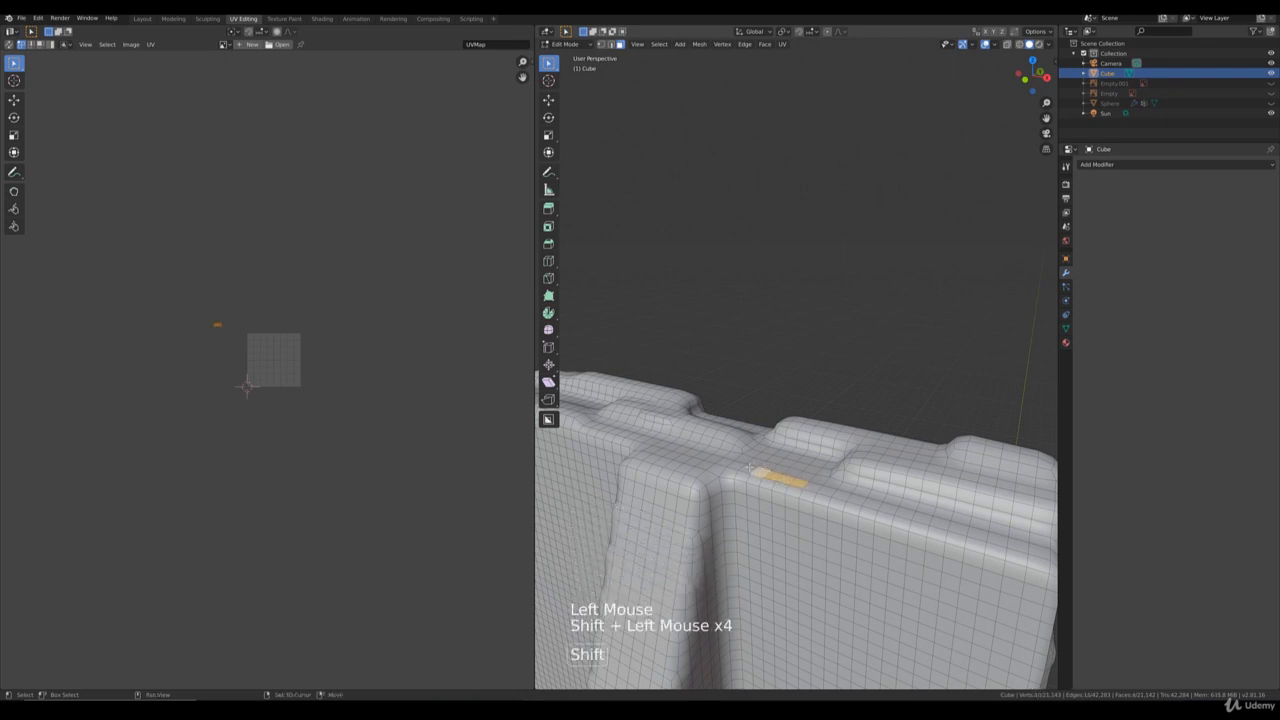
left_click(752, 468, "shift")
left_click(744, 466, "shift")
left_click(766, 468, "shift")
left_click(776, 468, "shift")
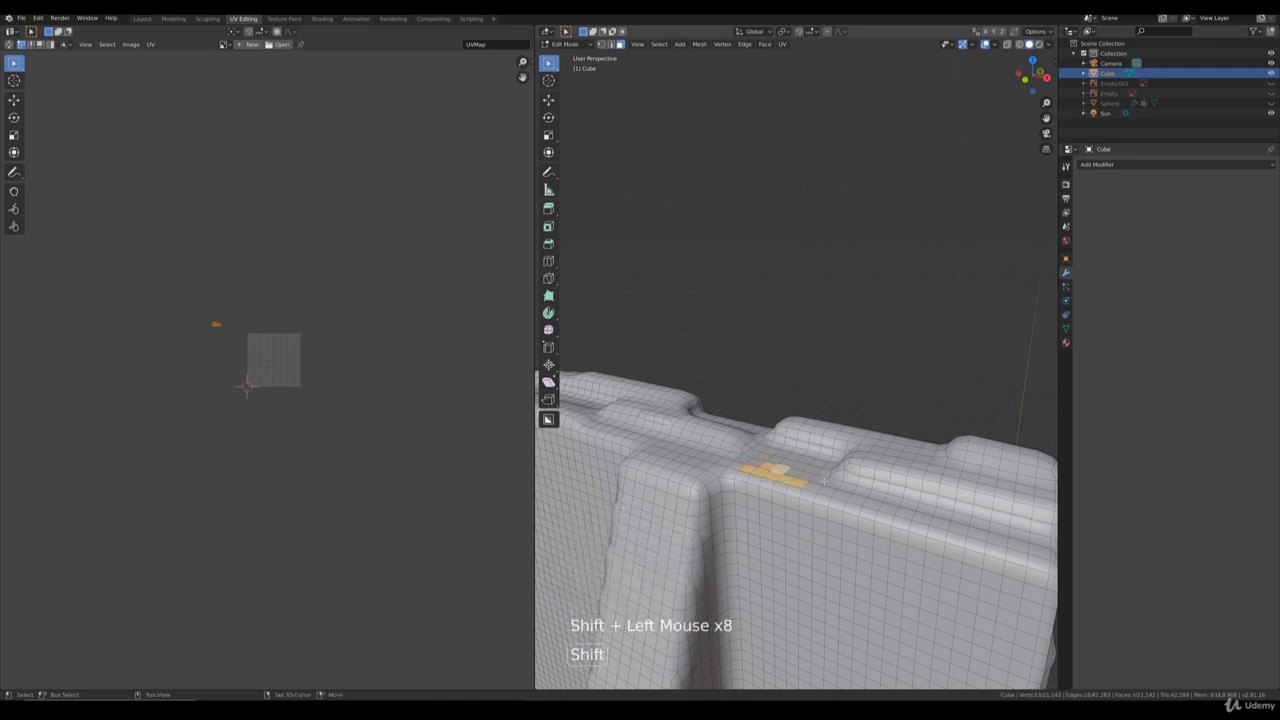
key("g")
key("z")
scroll(823, 476, "down", 4)
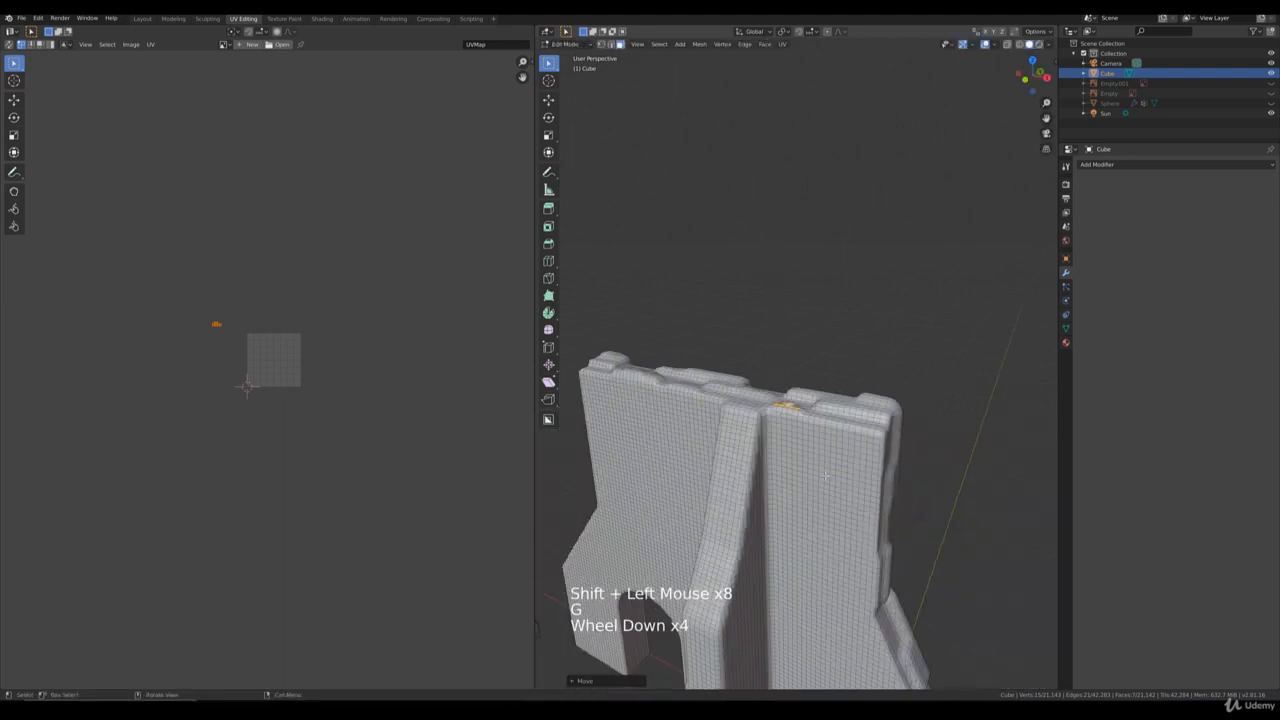
key("Tab")
Step: Change the scene's render engine from Workbench to Eevee
scroll(820, 477, "down", 1)
mouse_move(820, 477)
middle_mouse_down()
mouse_move(805, 475)
mouse_move(822, 467)
middle_mouse_up()
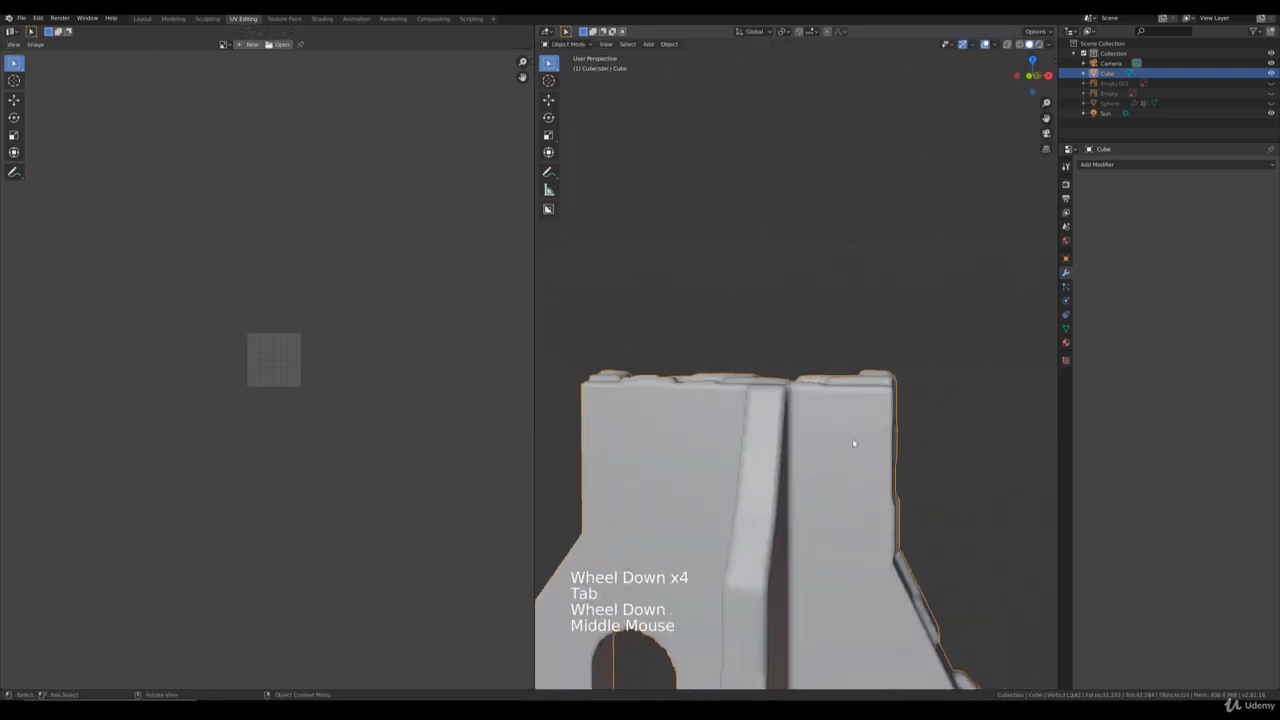
middle_click_drag(726, 457, 767, 459, "shift")
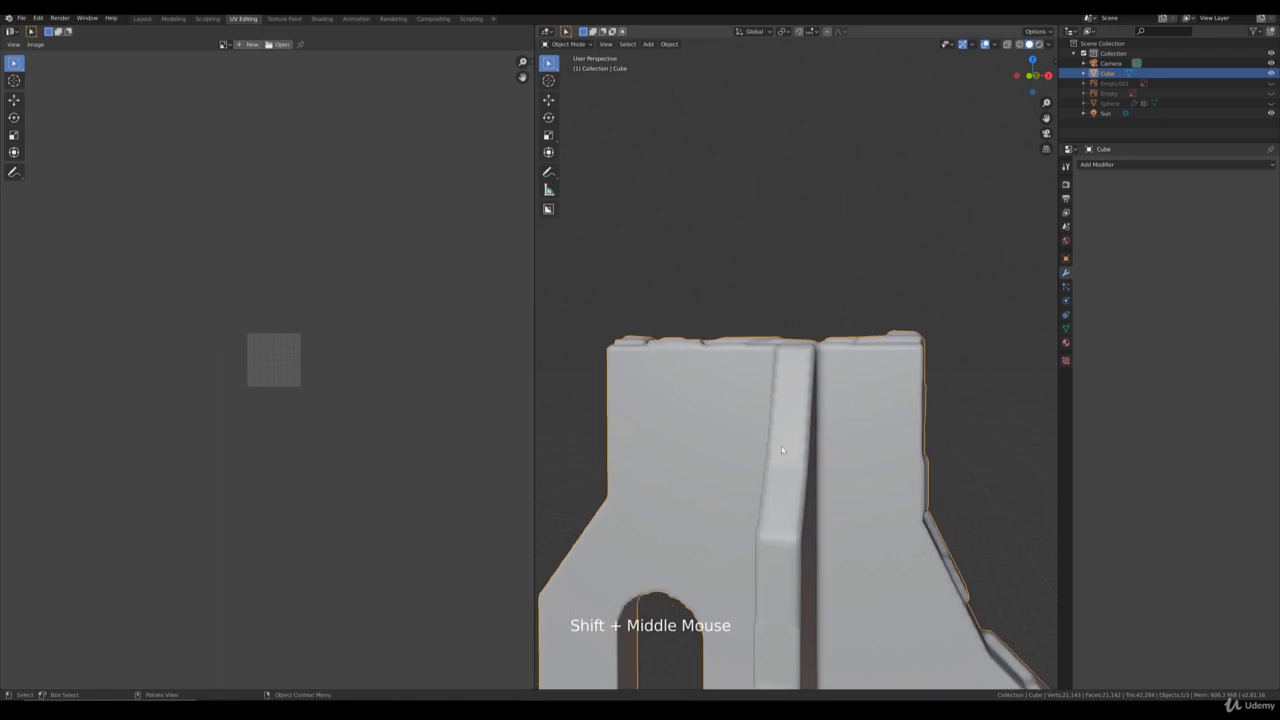
left_click(1065, 184)
left_click(1190, 164)
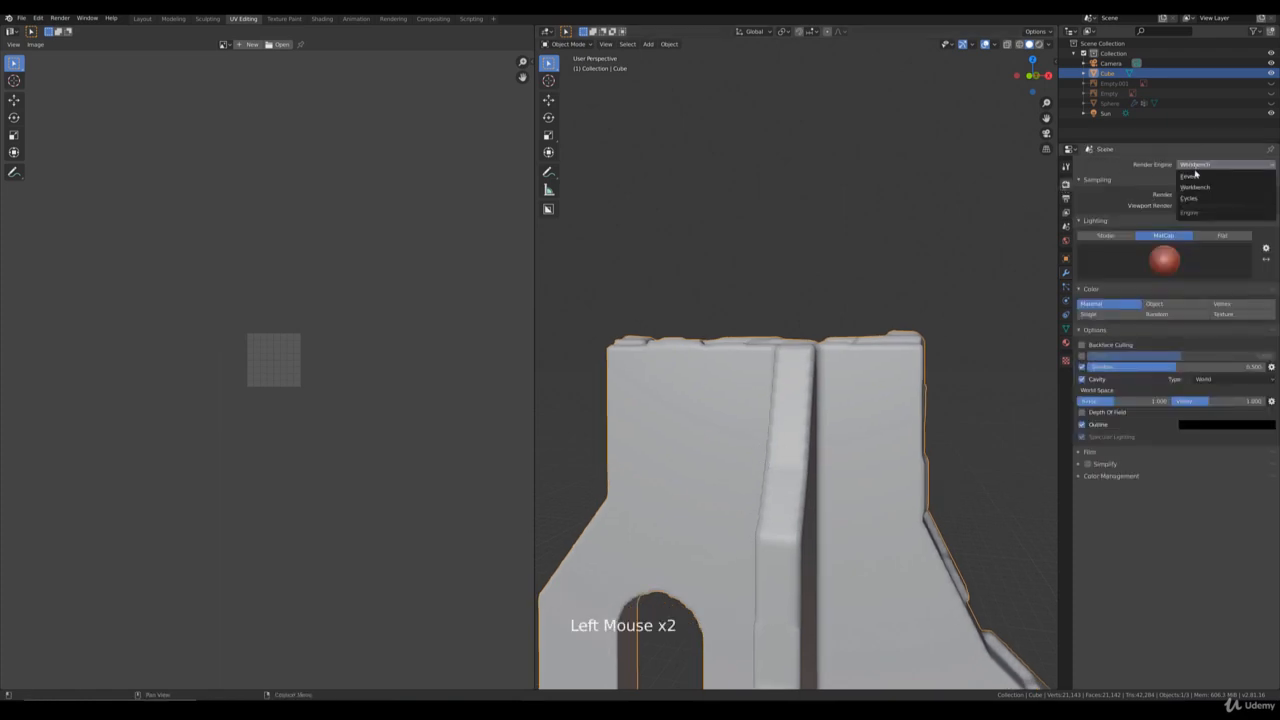
left_click(1194, 177)
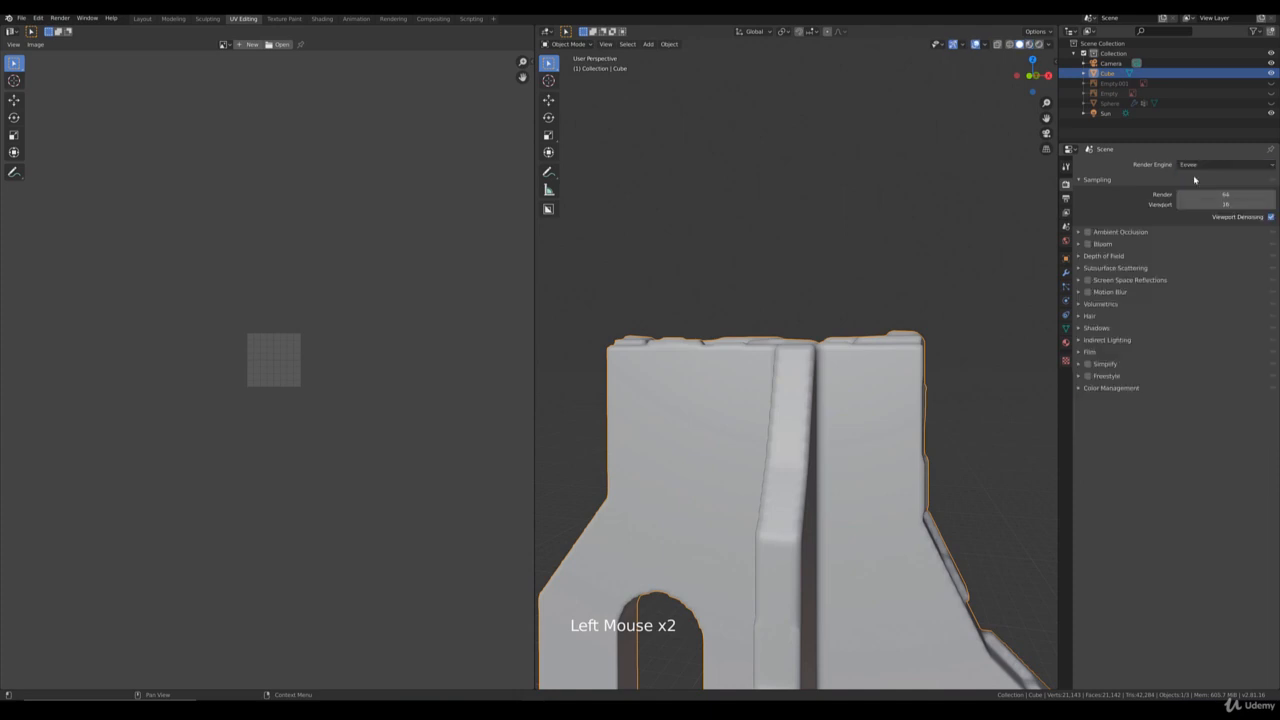
Step: Assign the existing material sphere_material to the wall object
middle_click_drag(903, 249, 877, 263)
scroll(877, 263, "down", 2)
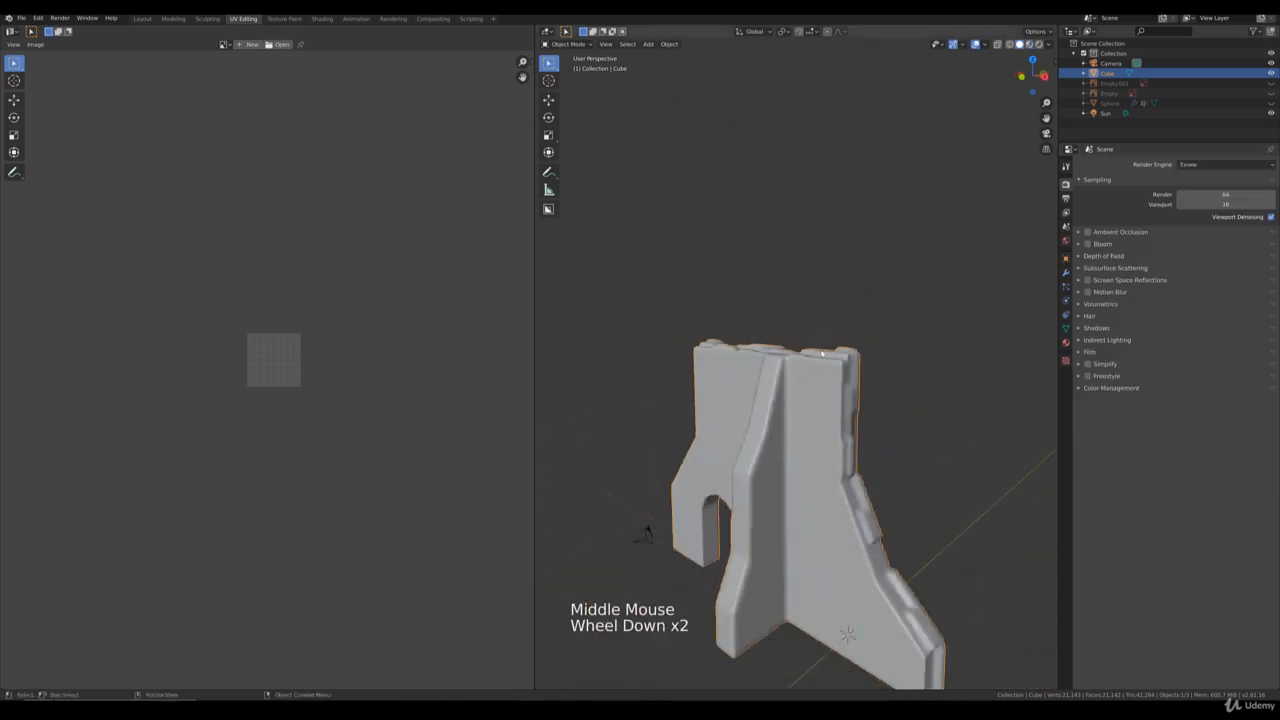
middle_click_drag(823, 353, 868, 300, "shift")
middle_click_drag(800, 440, 770, 428)
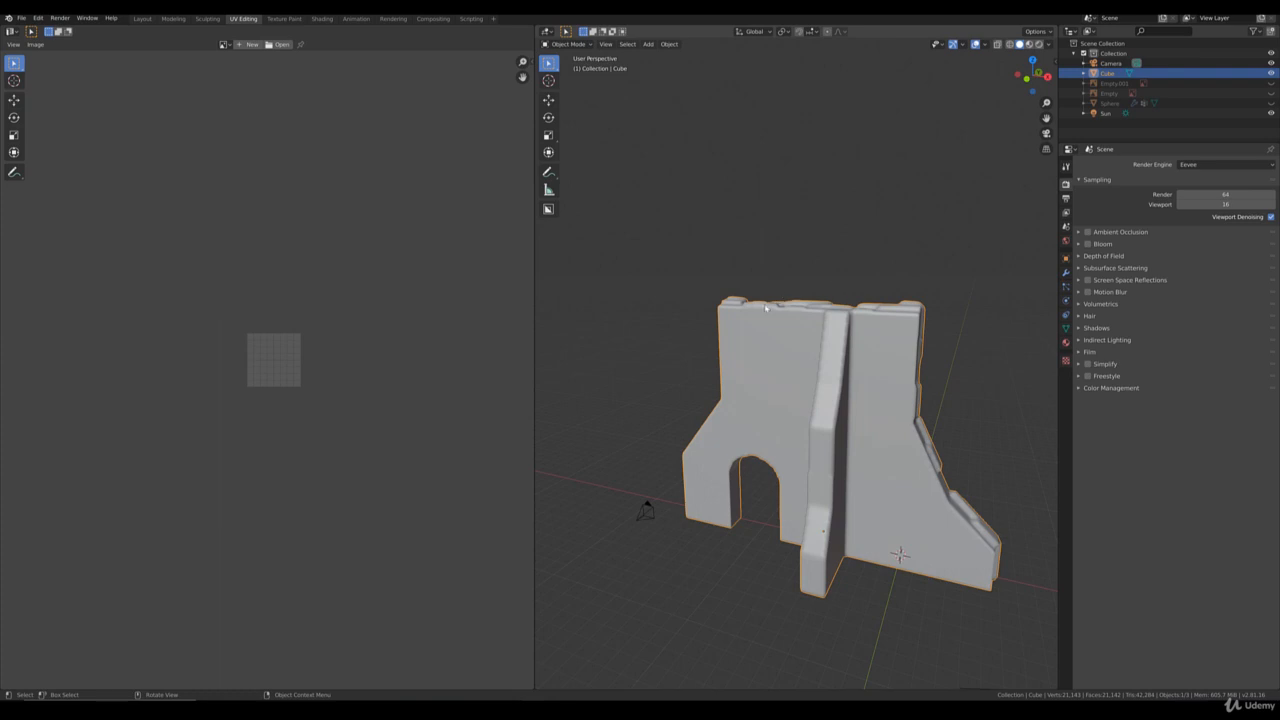
middle_click_drag(763, 307, 812, 308)
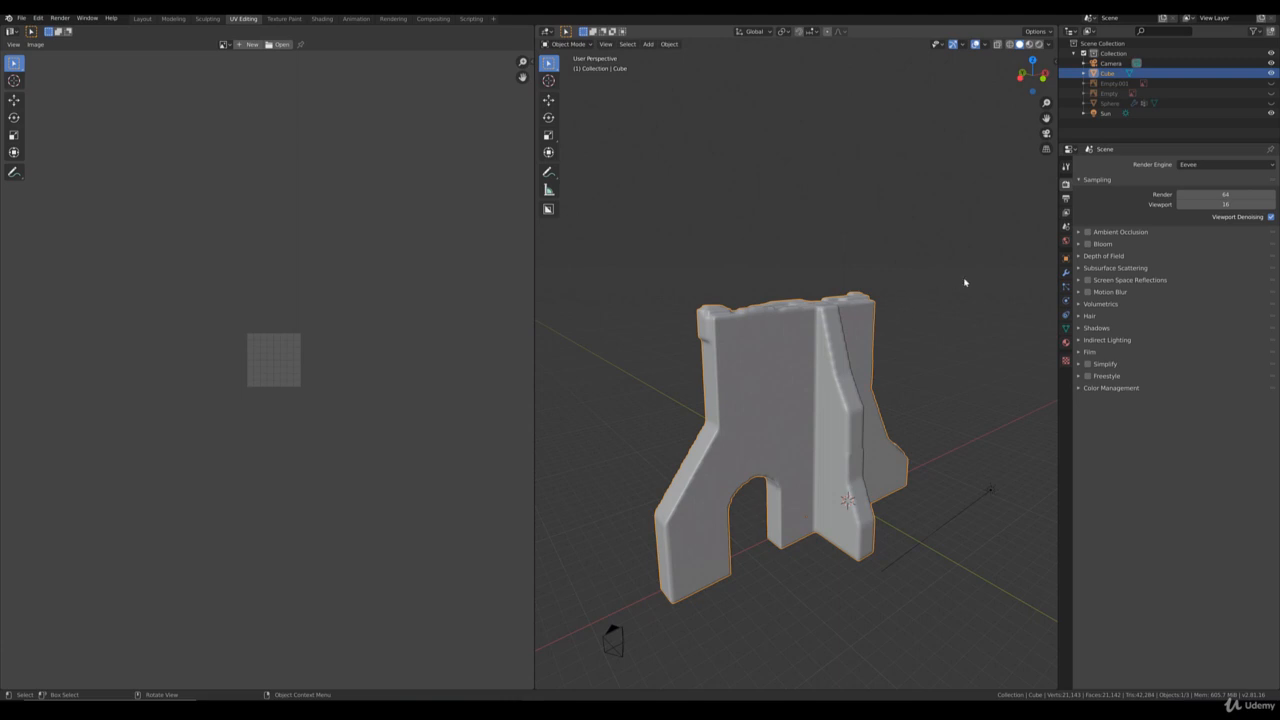
left_click(1066, 343)
left_click(1085, 206)
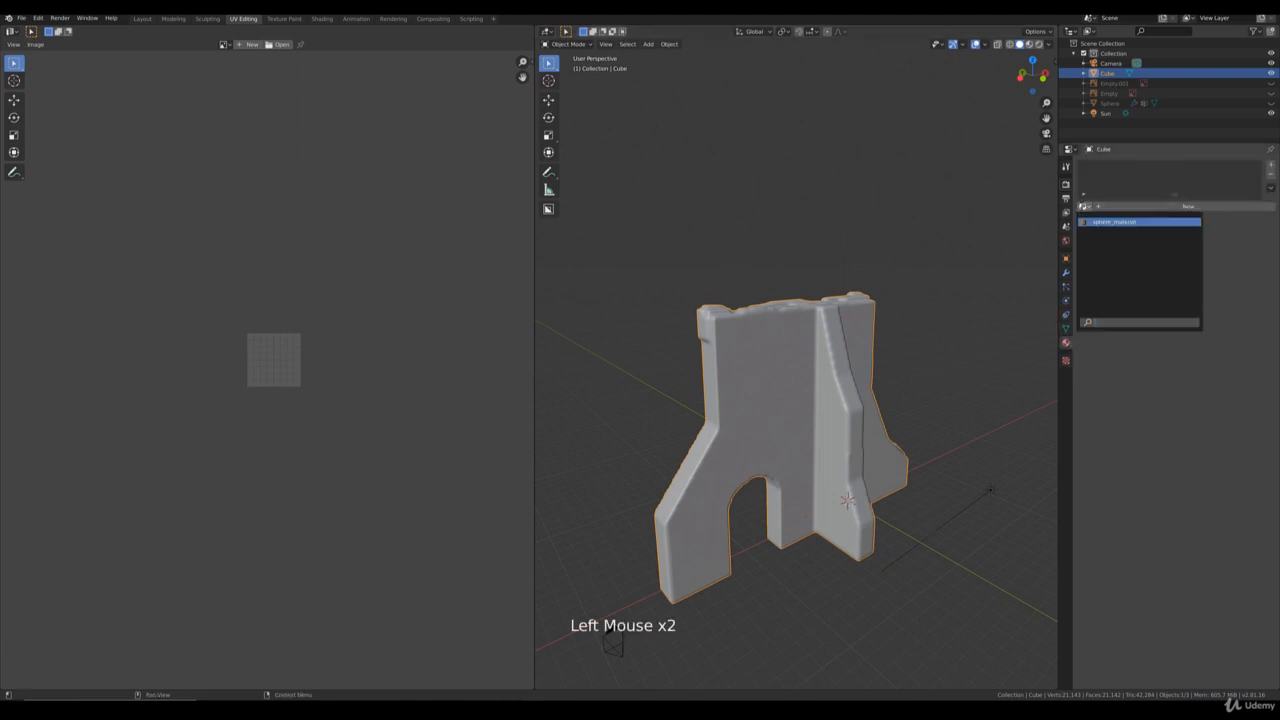
left_click(1140, 221)
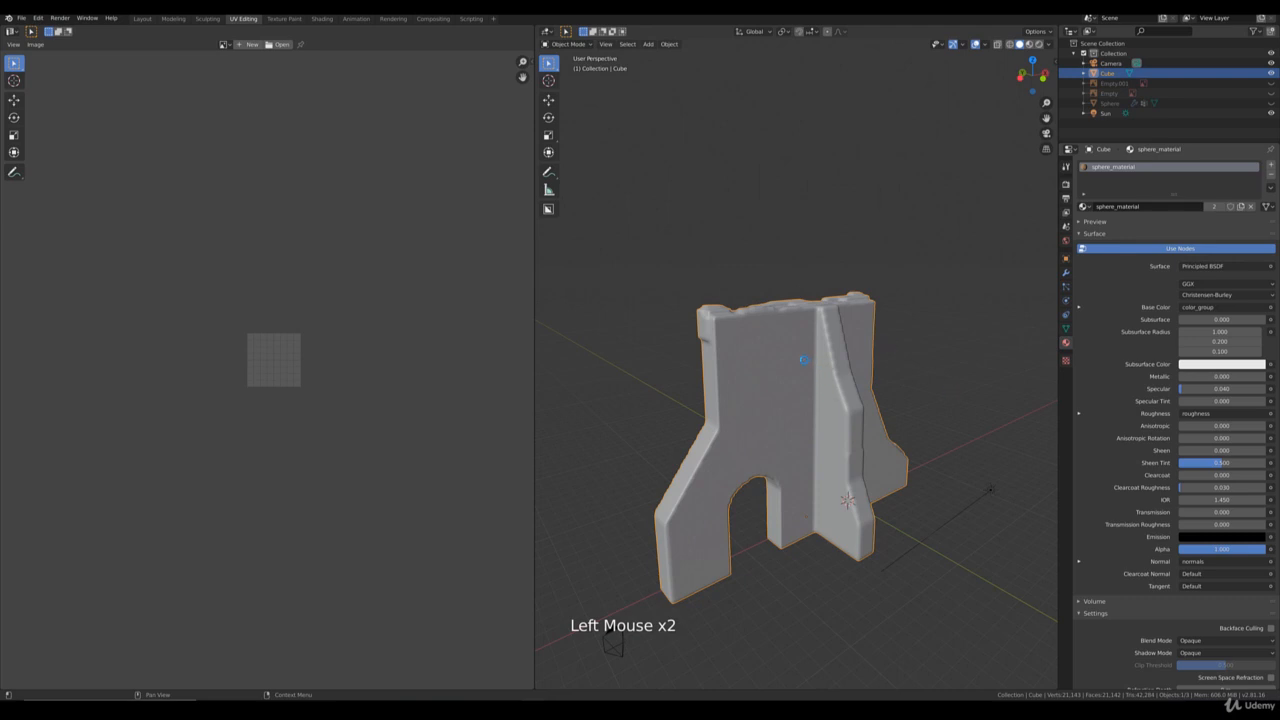
middle_click(785, 355)
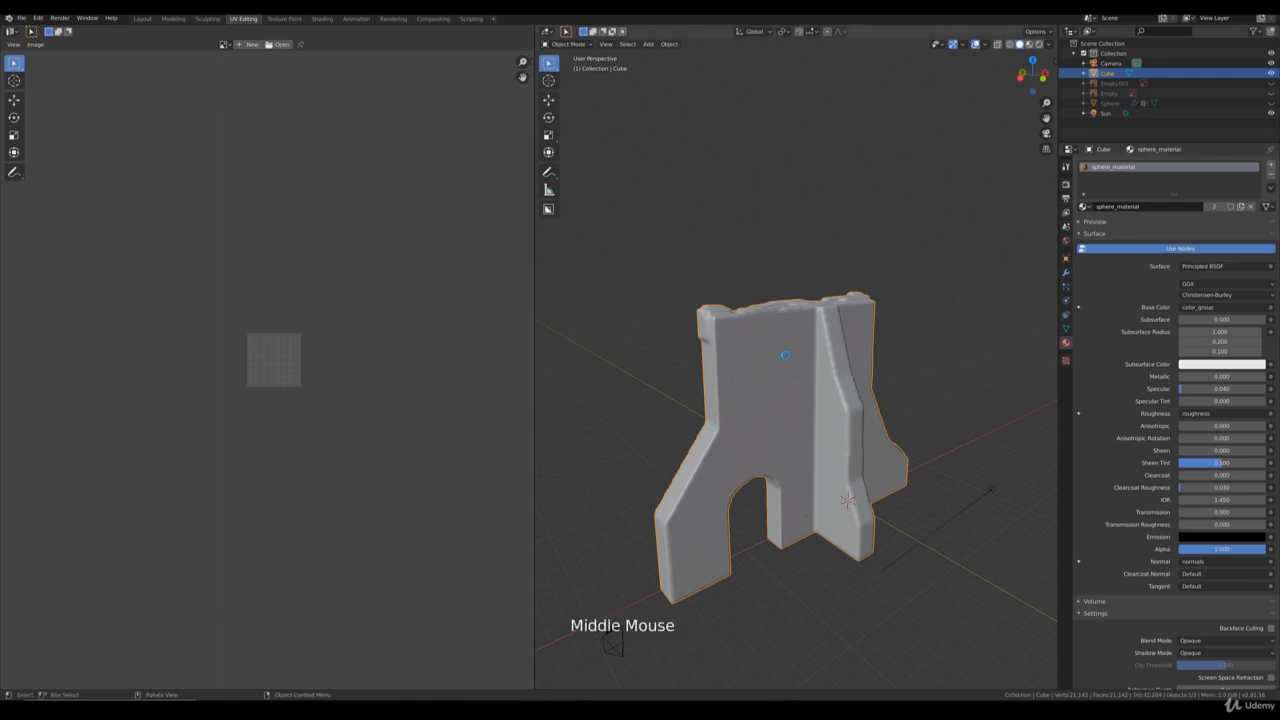
middle_click_drag(878, 399, 757, 320)
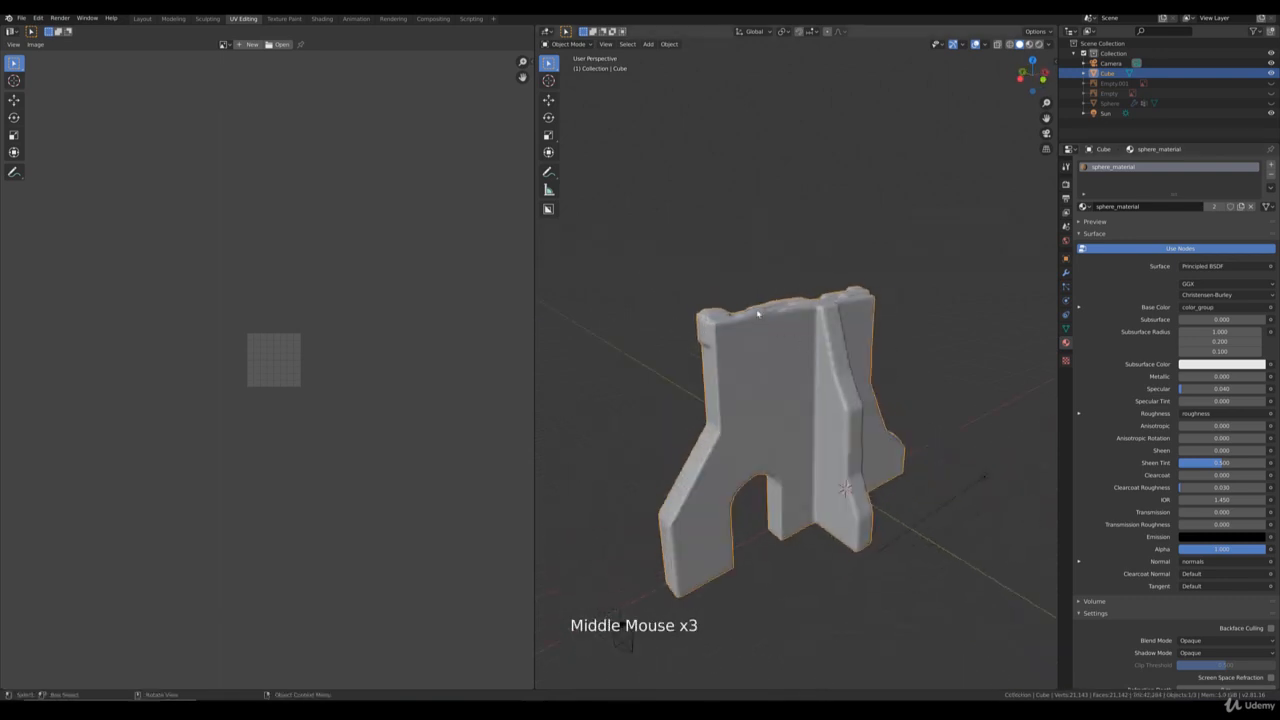
scroll(752, 323, "up", 3)
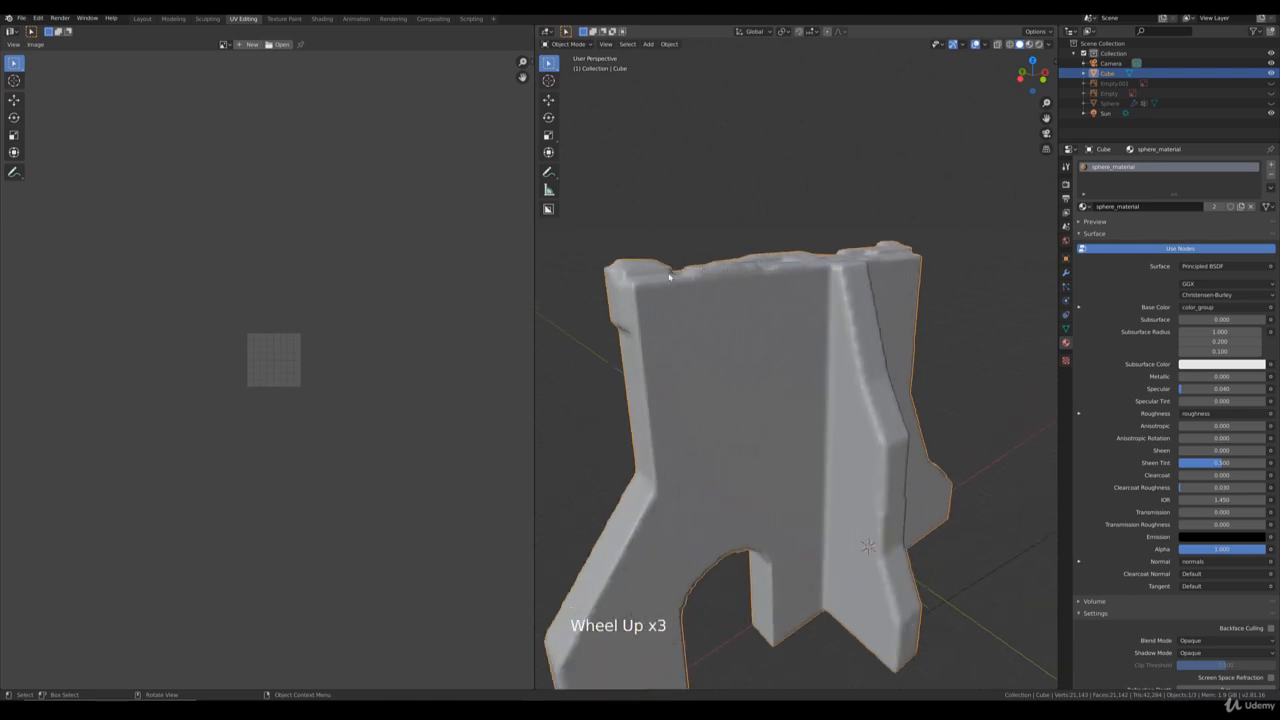
middle_click_drag(712, 274, 776, 274)
scroll(737, 366, "down", 3)
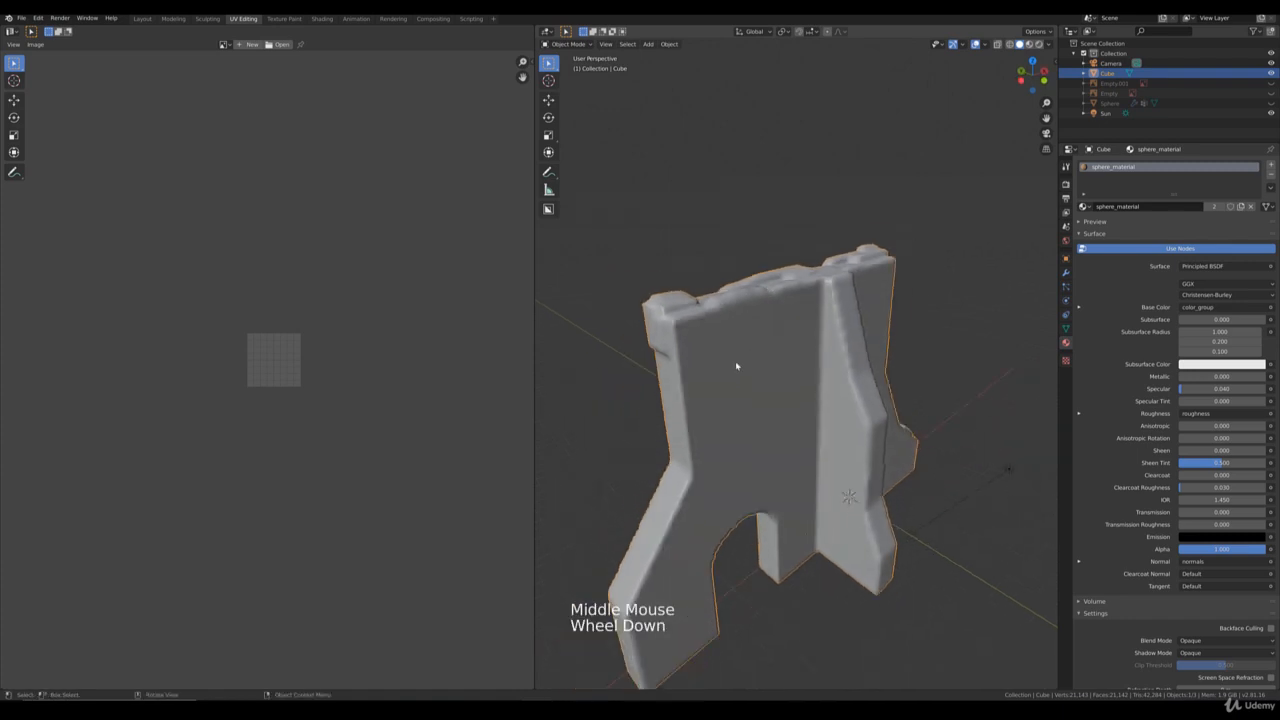
Step: Switch the 3D view to Rendered shading and check how the brick material covers the wall
middle_click_drag(799, 389, 823, 447)
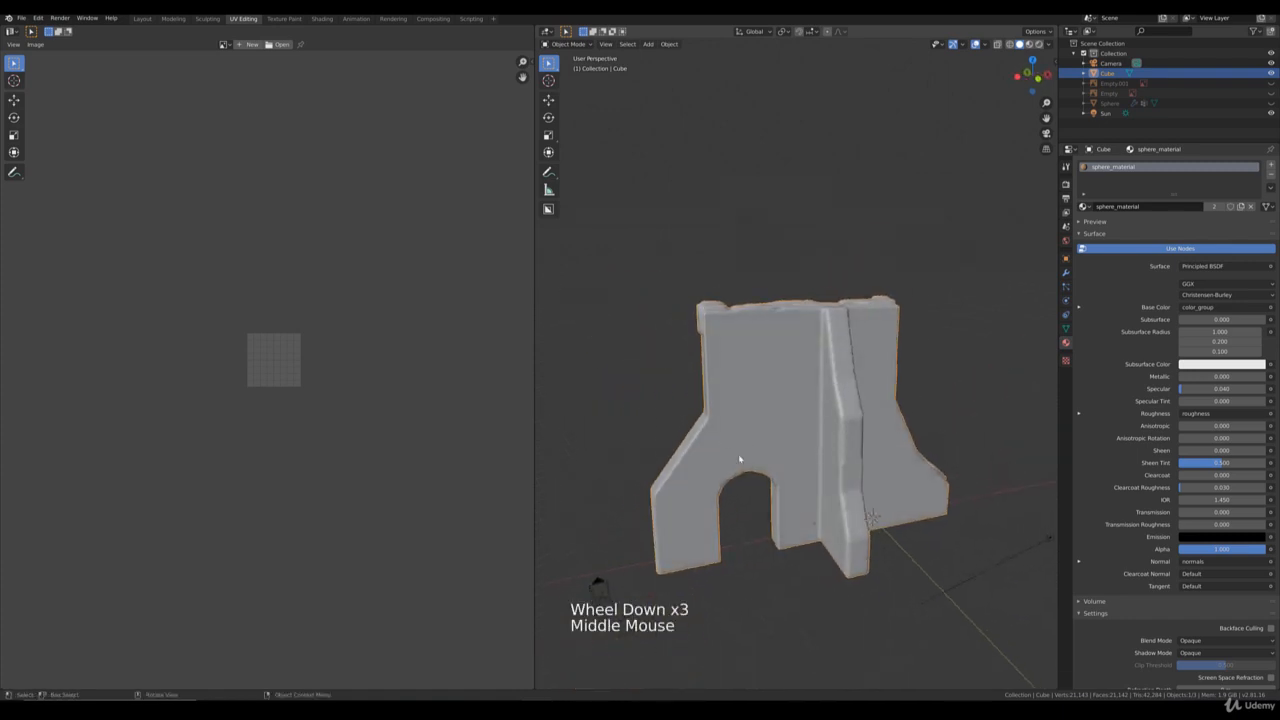
key("z")
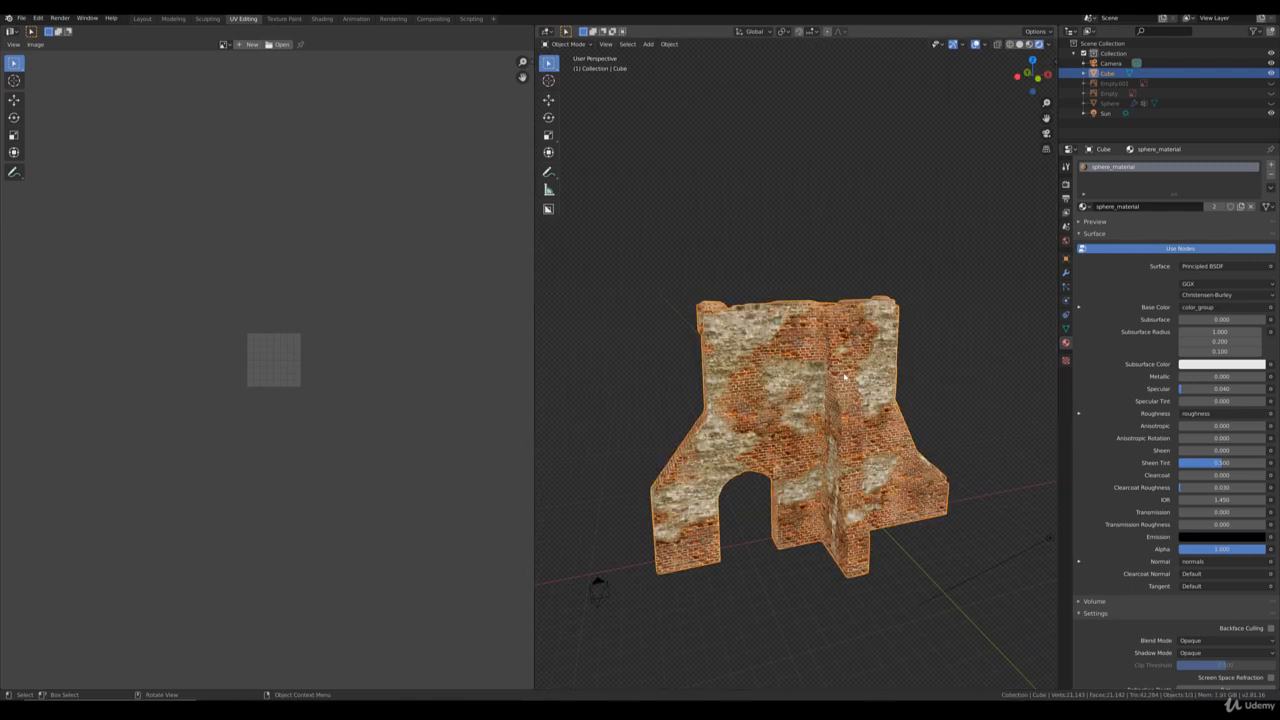
middle_click_drag(821, 400, 875, 395)
scroll(765, 334, "up", 4)
scroll(752, 322, "down", 2)
scroll(832, 375, "down", 5)
middle_click(832, 375)
scroll(880, 398, "up", 4)
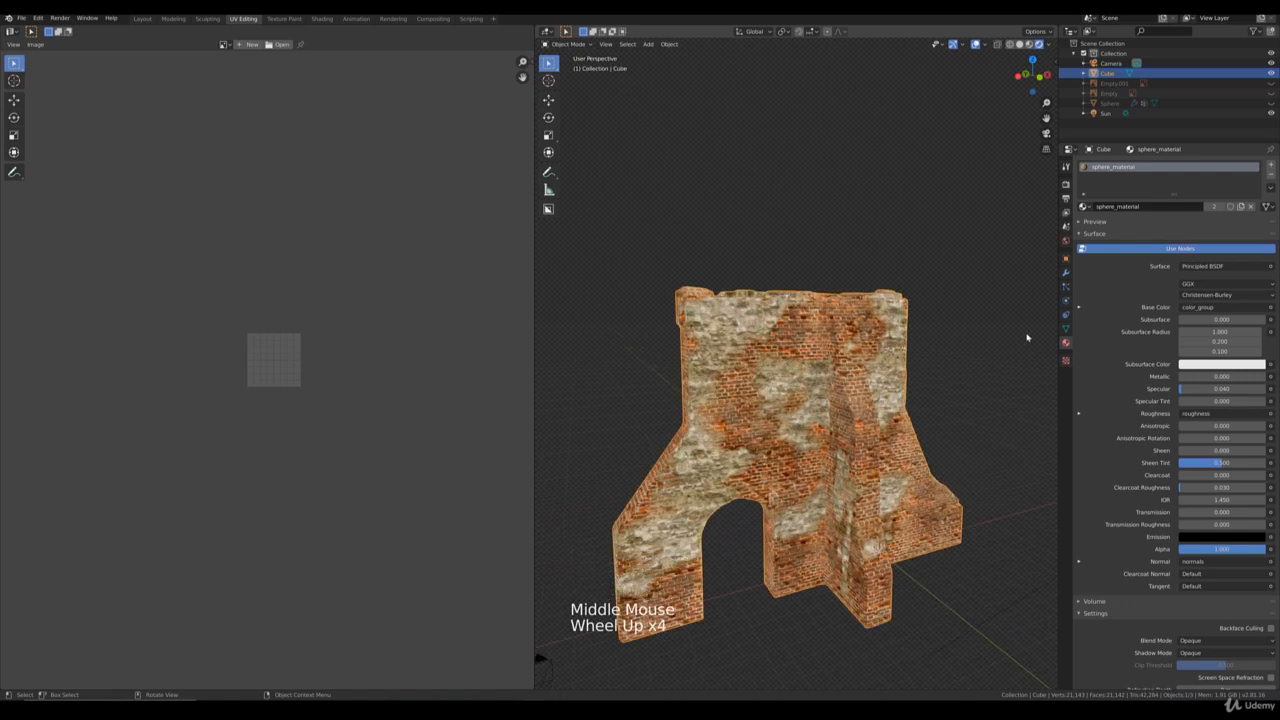
Step: Show the wall's UV map list in its mesh data and examine the texture along its top edge and sides
left_click(1065, 328)
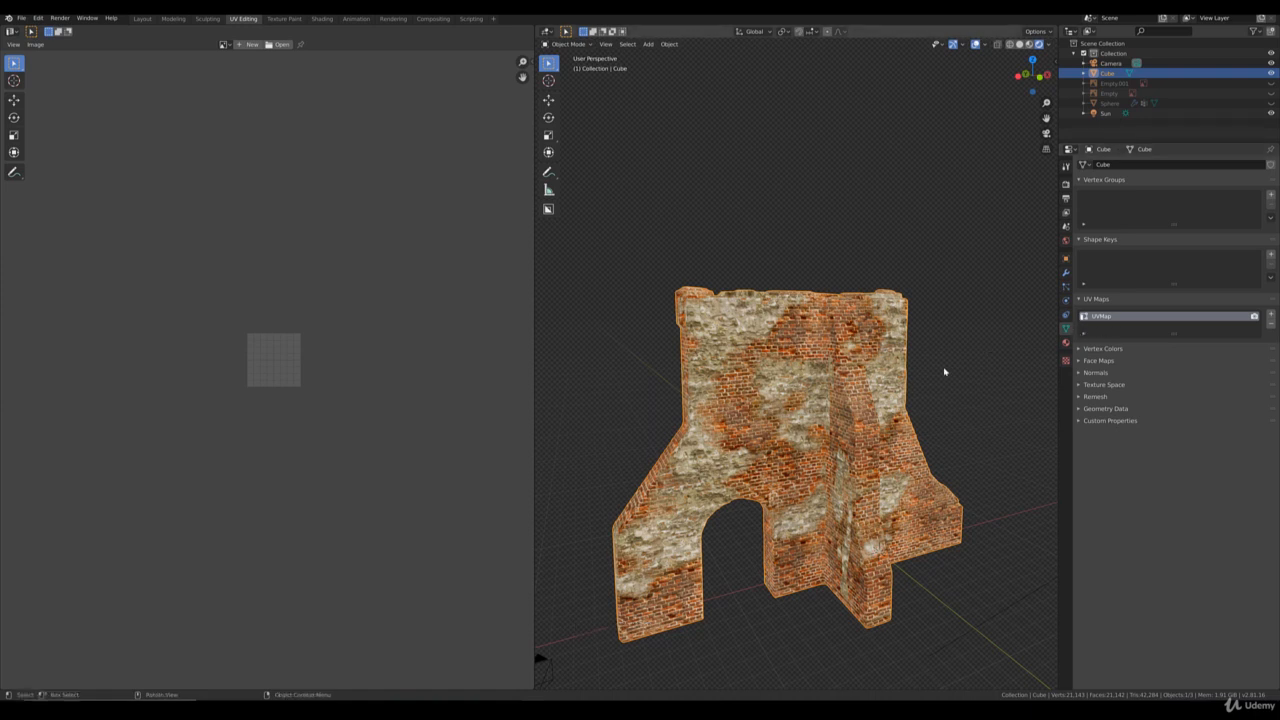
middle_click_drag(946, 368, 903, 366)
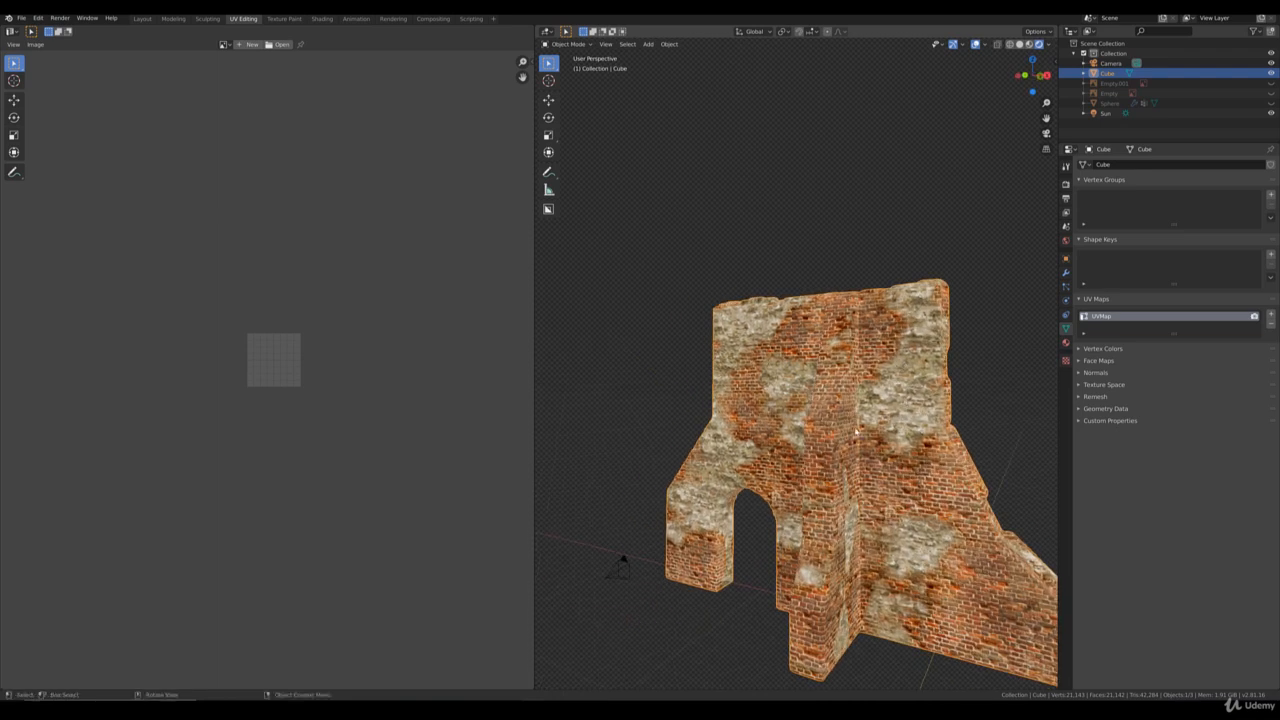
scroll(856, 430, "down", 3)
middle_click_drag(856, 428, 717, 286)
scroll(816, 408, "up", 6)
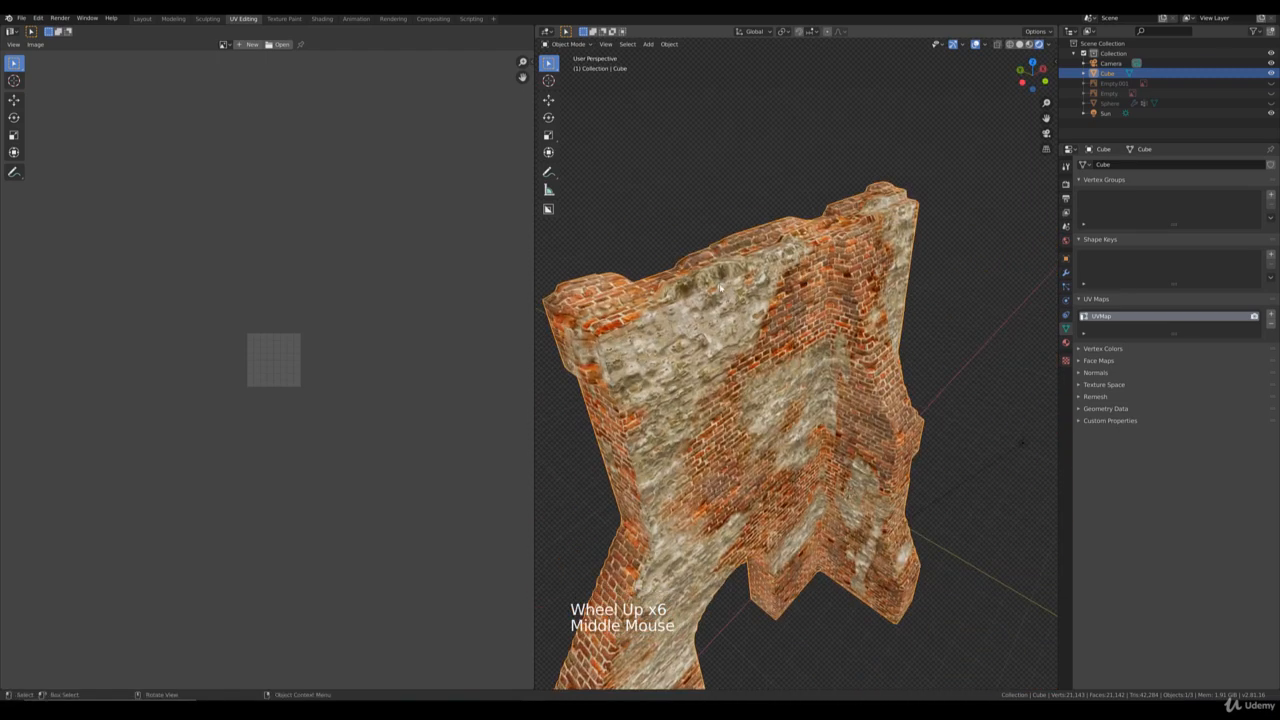
scroll(800, 330, "down", 4)
middle_click_drag(800, 330, 800, 378)
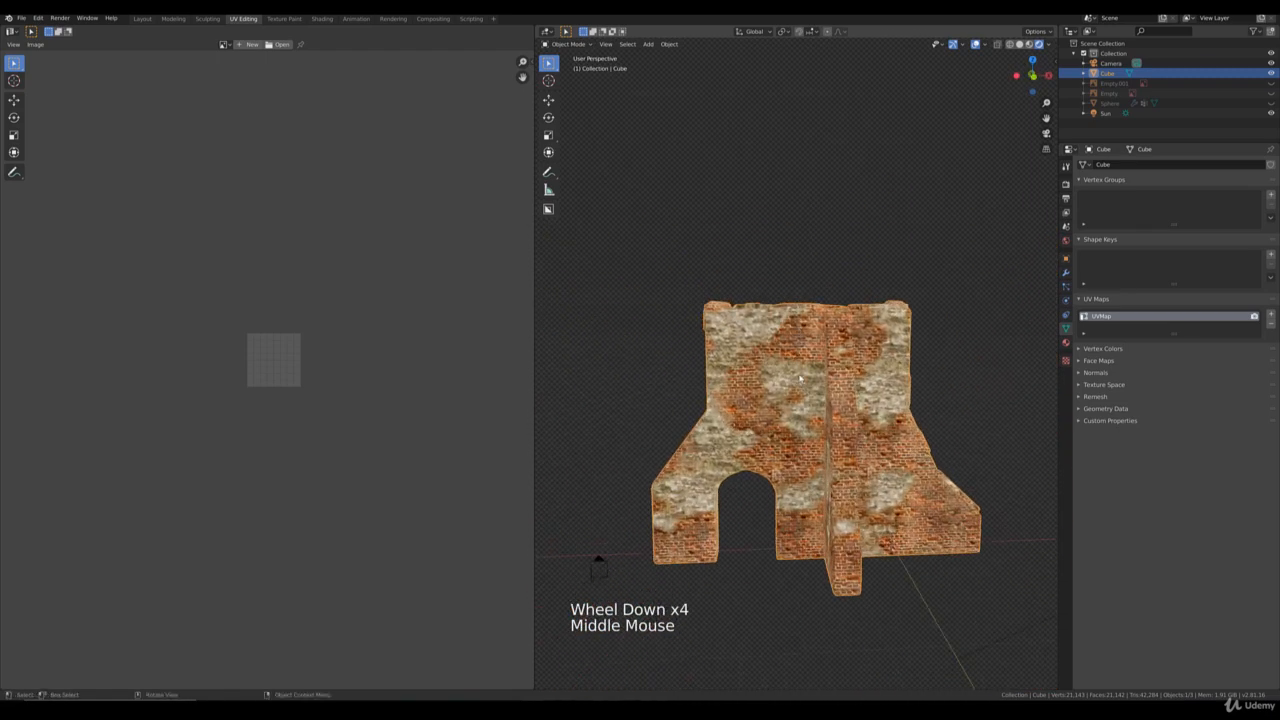
Step: From the front view in Edit Mode, select the whole linked wall mesh and unwrap it with Cube Projection
key("KP_1")
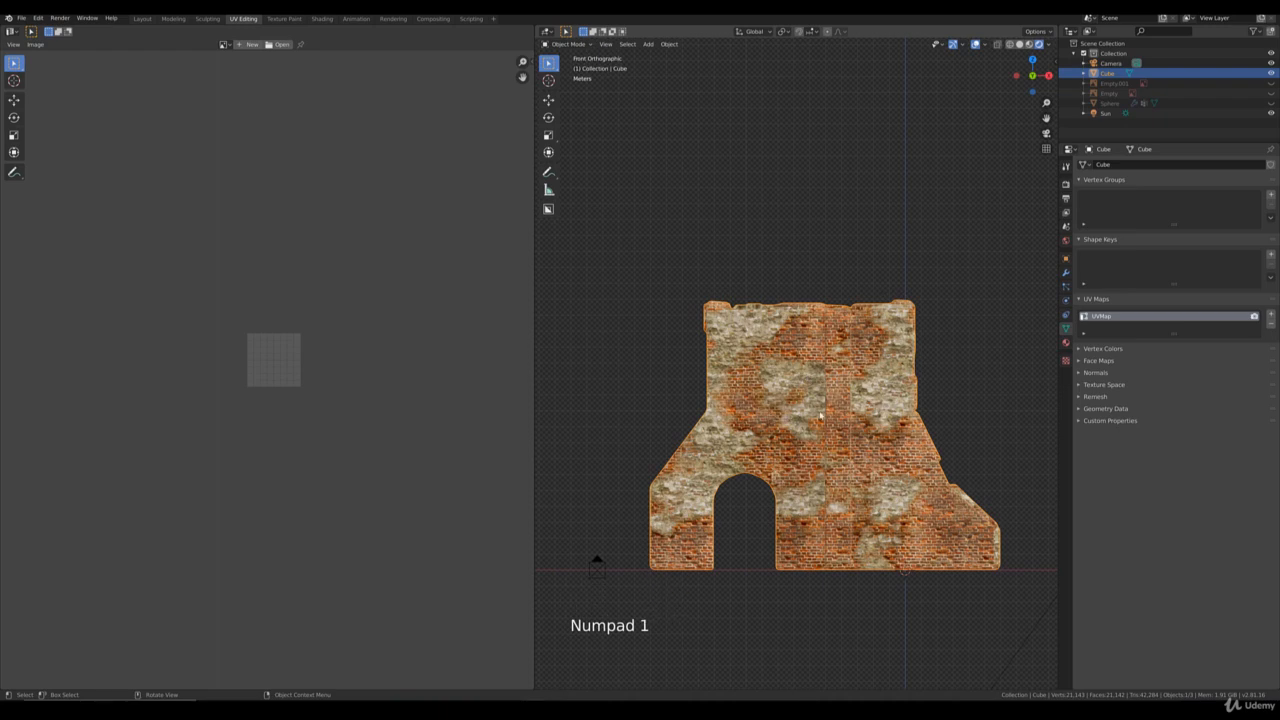
key("Tab")
left_click(597, 562)
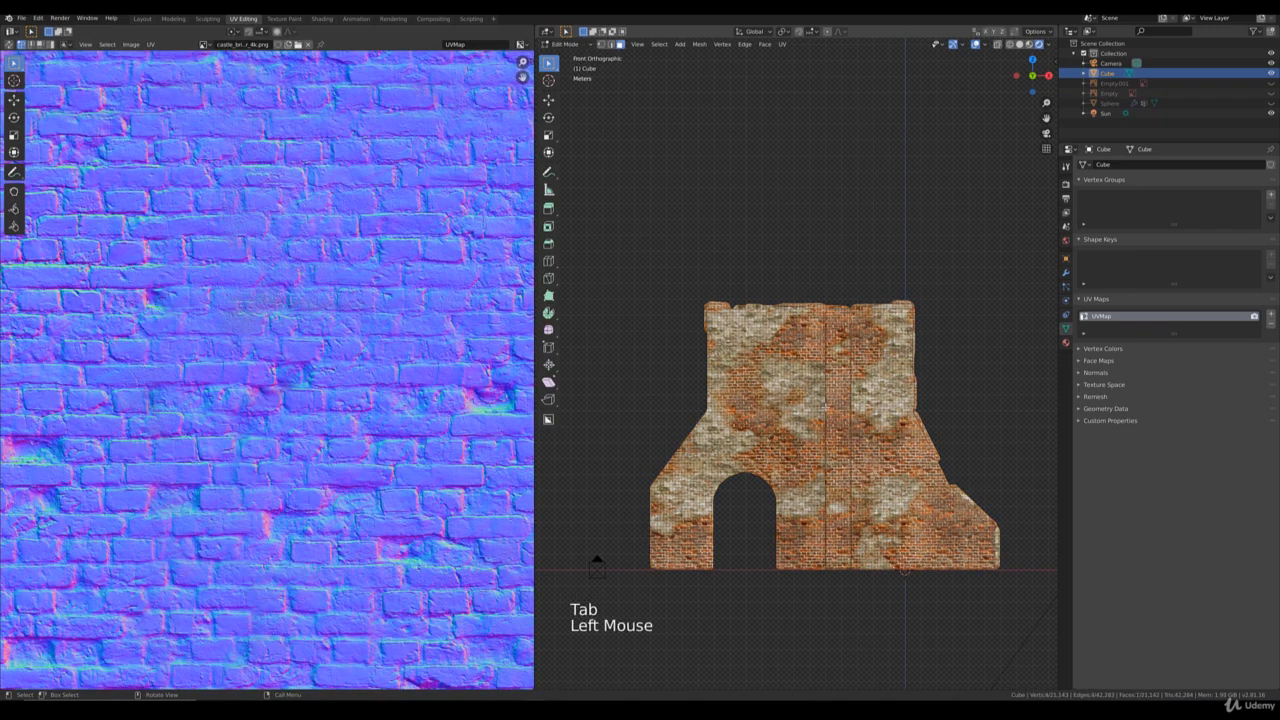
key("ctrl+l")
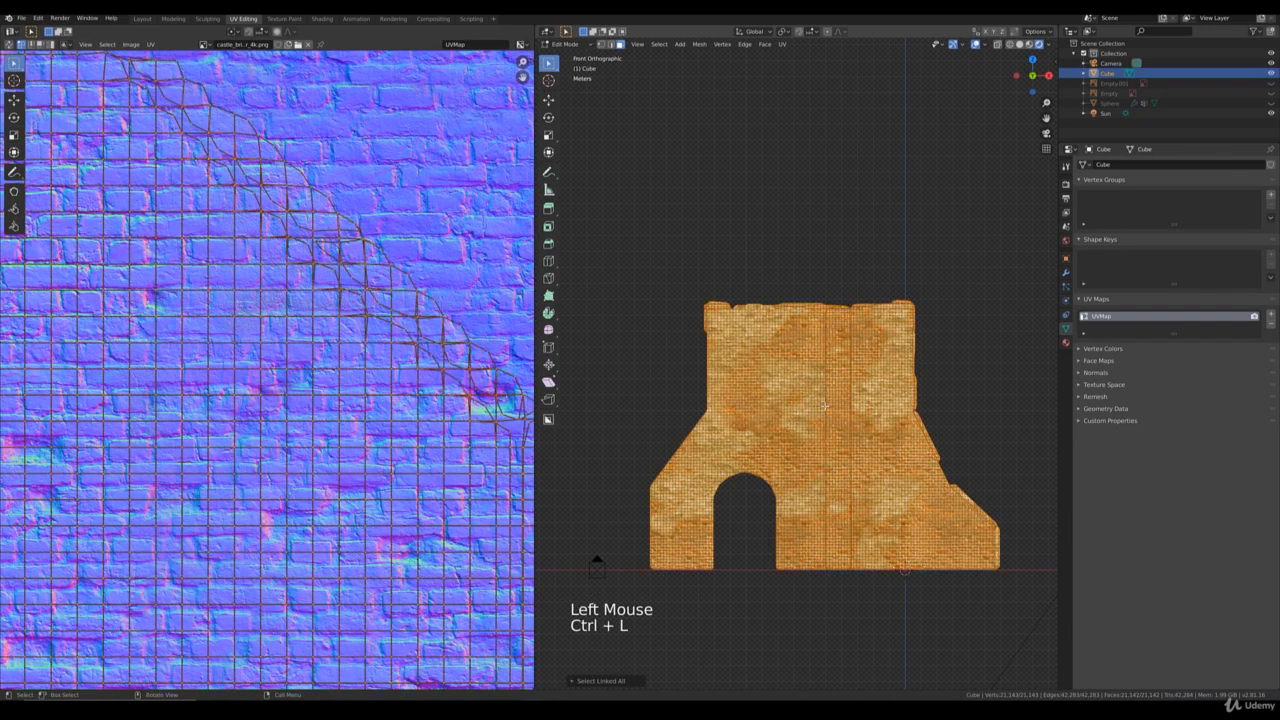
key("u")
scroll(348, 482, "down", 5)
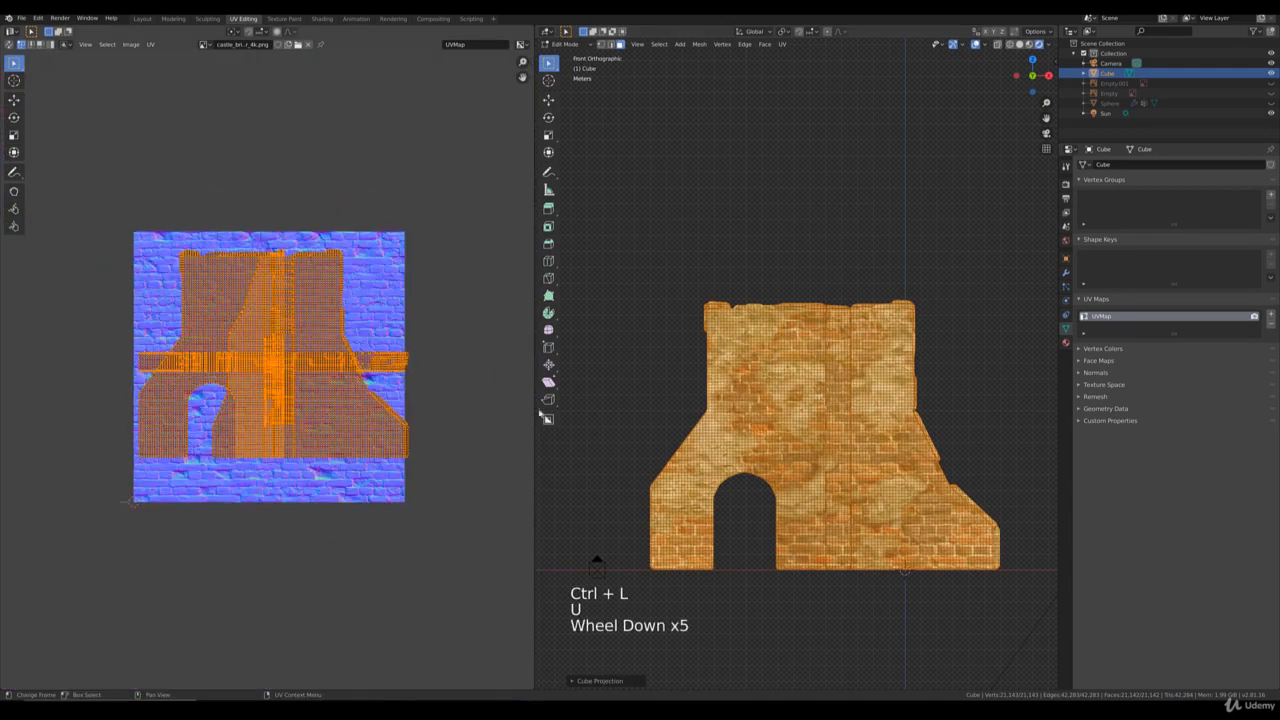
Step: Scale the wall's UV layout up well beyond the brick image, repositioning it between the two enlargements
key("s")
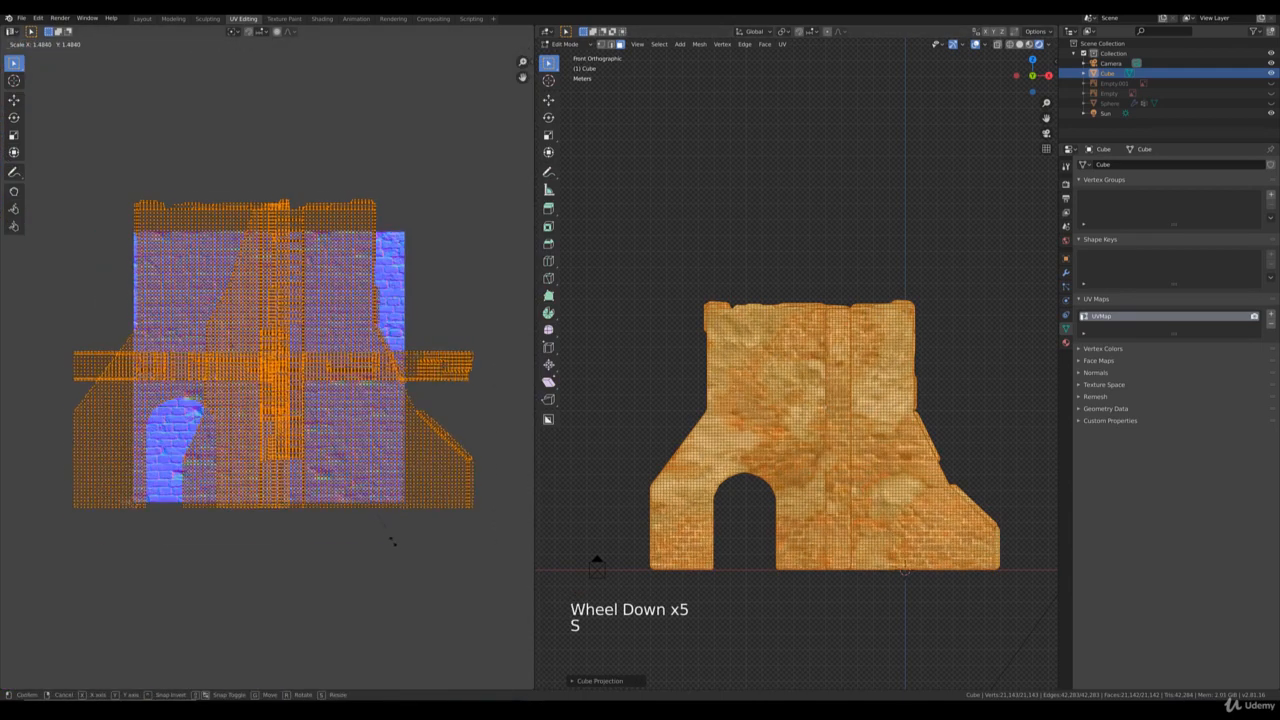
left_click(387, 605)
key("g")
key("s")
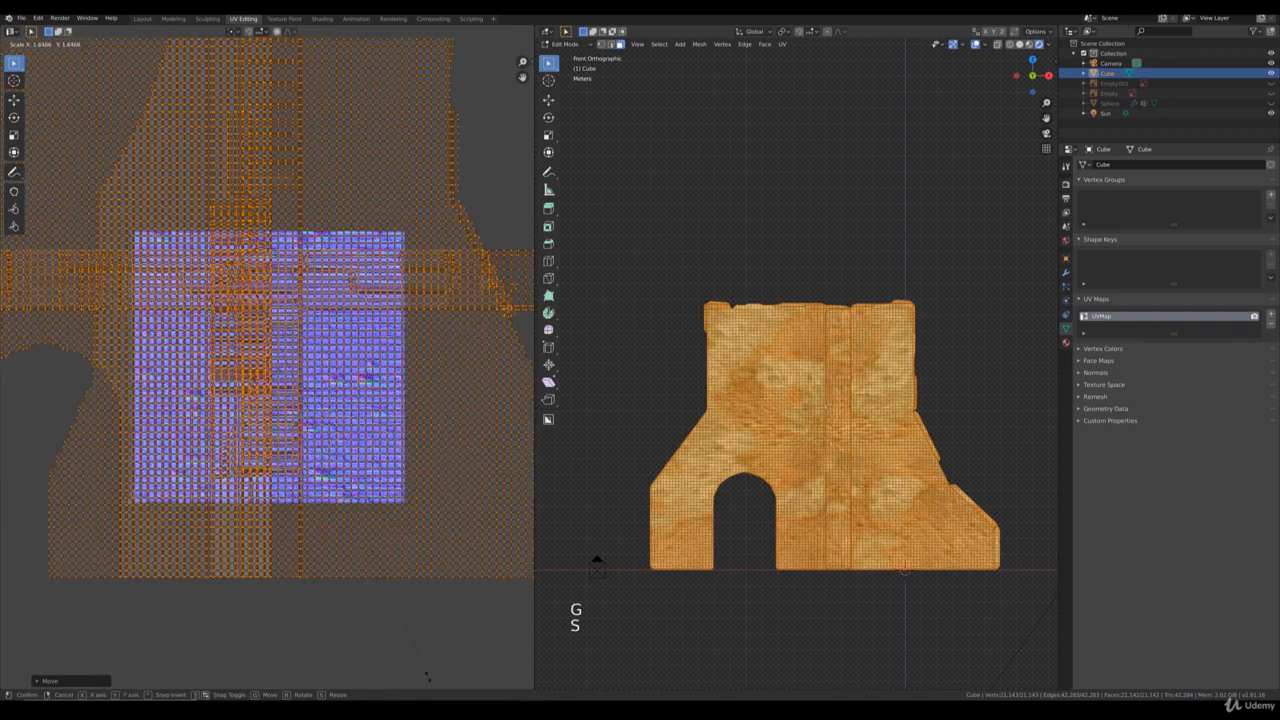
left_click(424, 674)
scroll(787, 602, "up", 4)
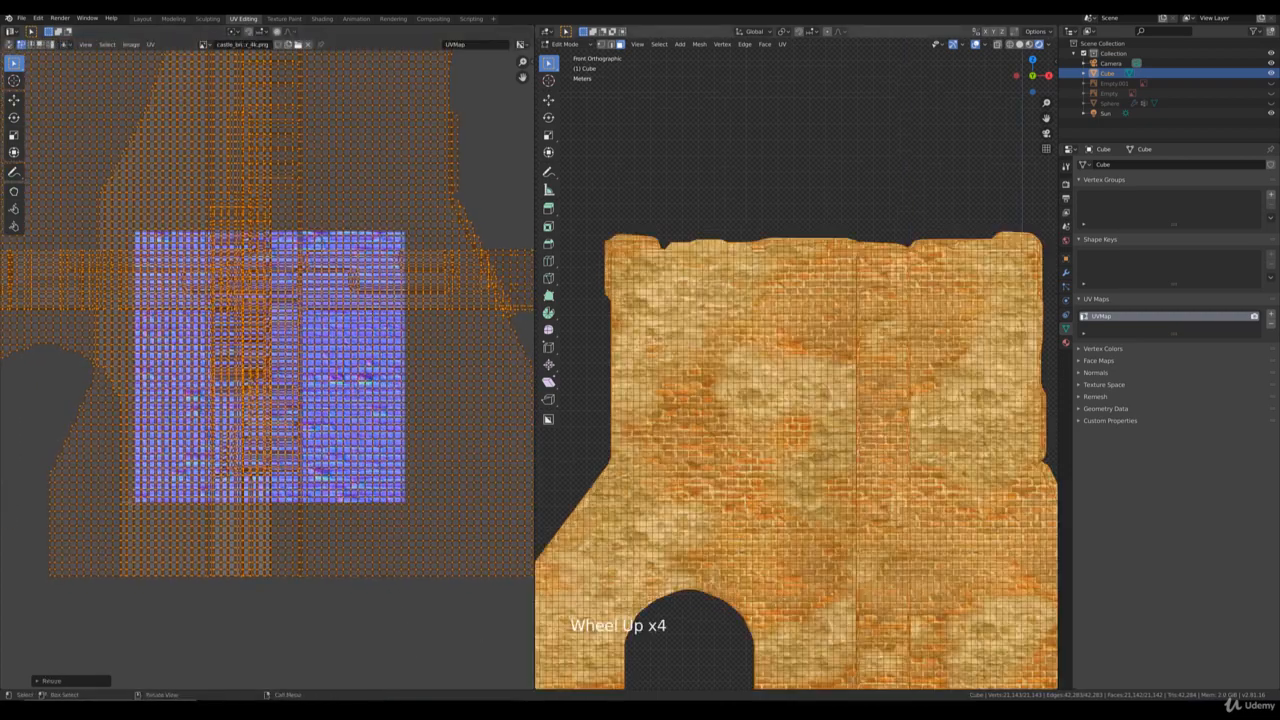
Step: Enlarge the wall's UV layout slightly more, shift it upward over the brick image and return to Object Mode
scroll(787, 602, "down", 2)
key("s")
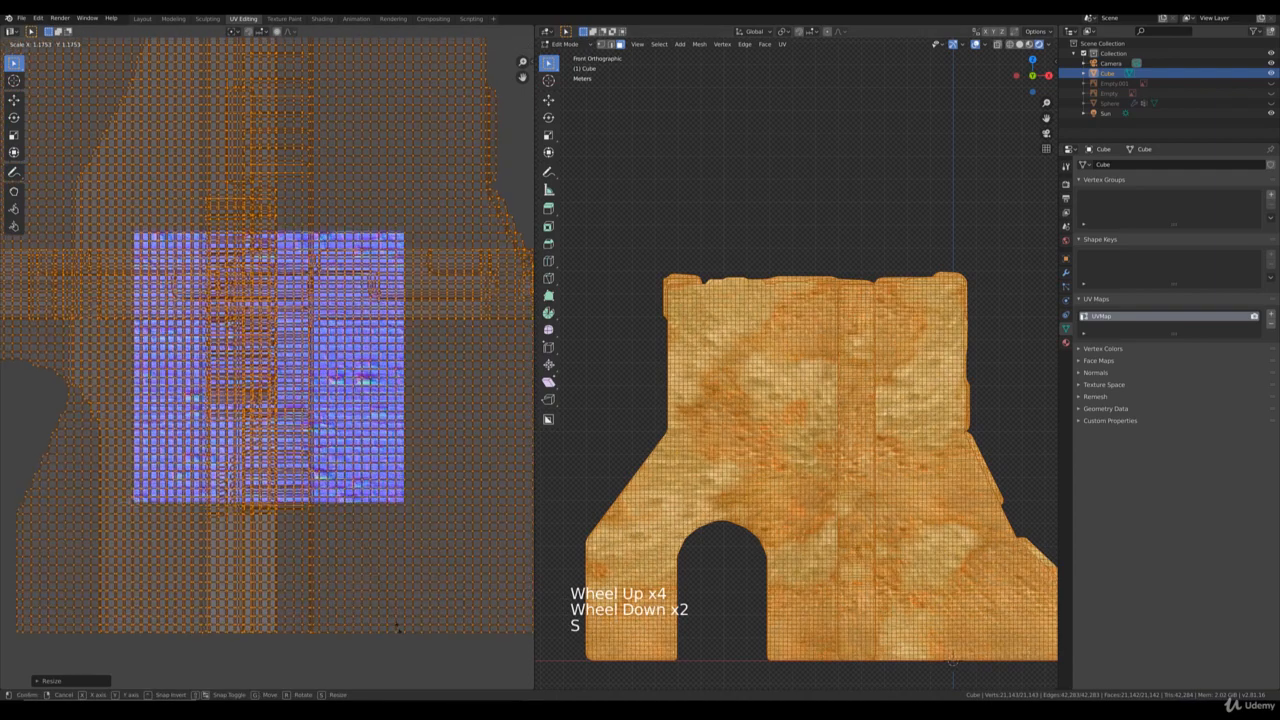
key("g")
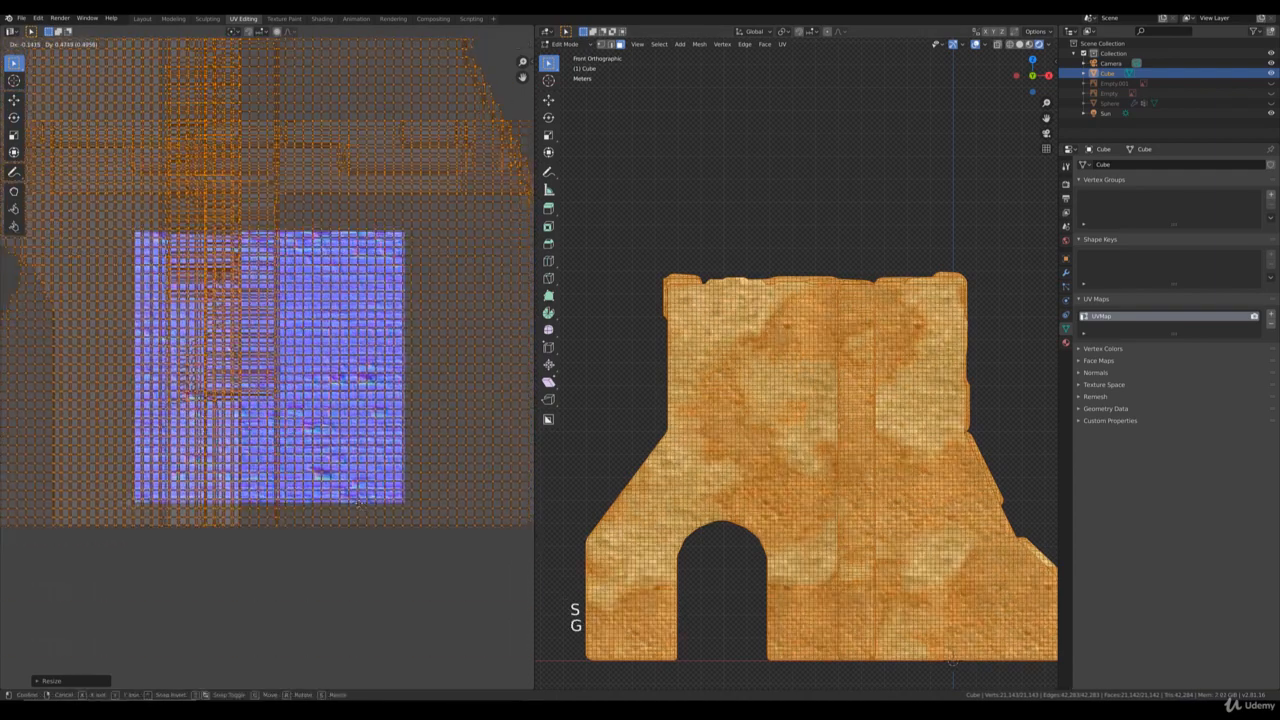
left_click(360, 490)
key("Tab")
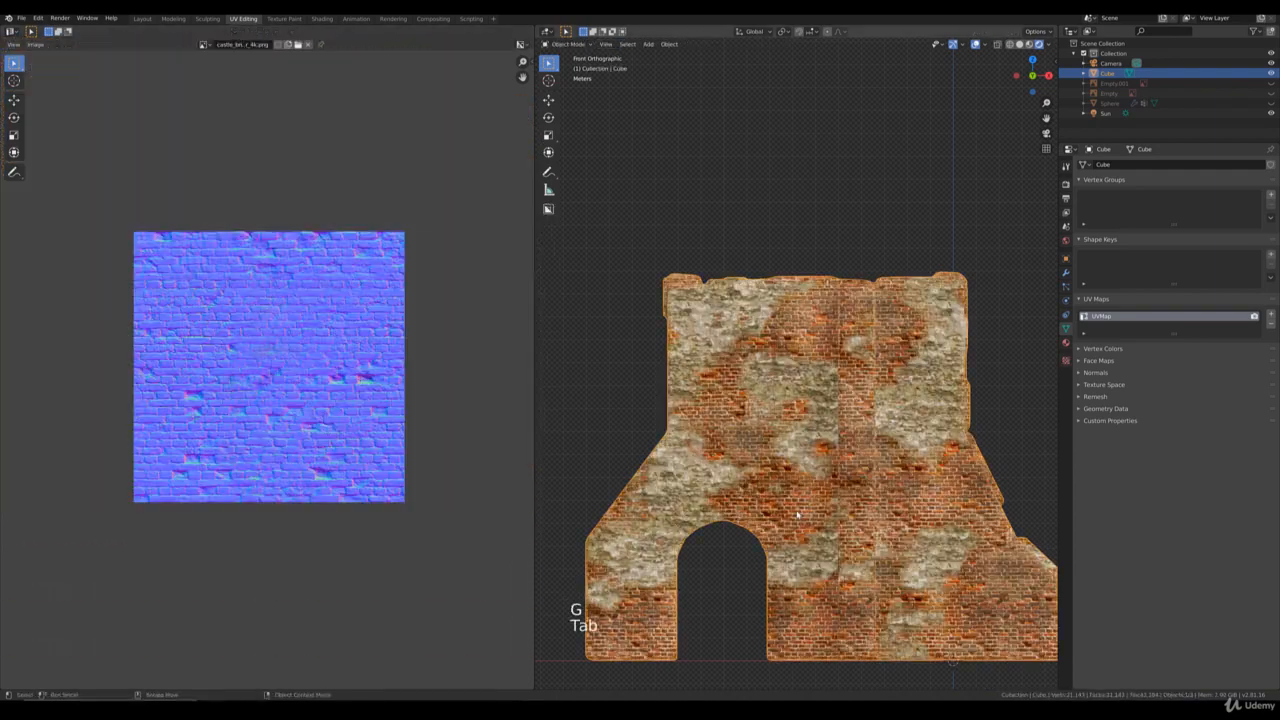
Step: Examine the size and placement of the reprojected bricks on the wall in Rendered perspective view
middle_click_drag(771, 516, 818, 462)
scroll(800, 480, "down", 3)
key("z")
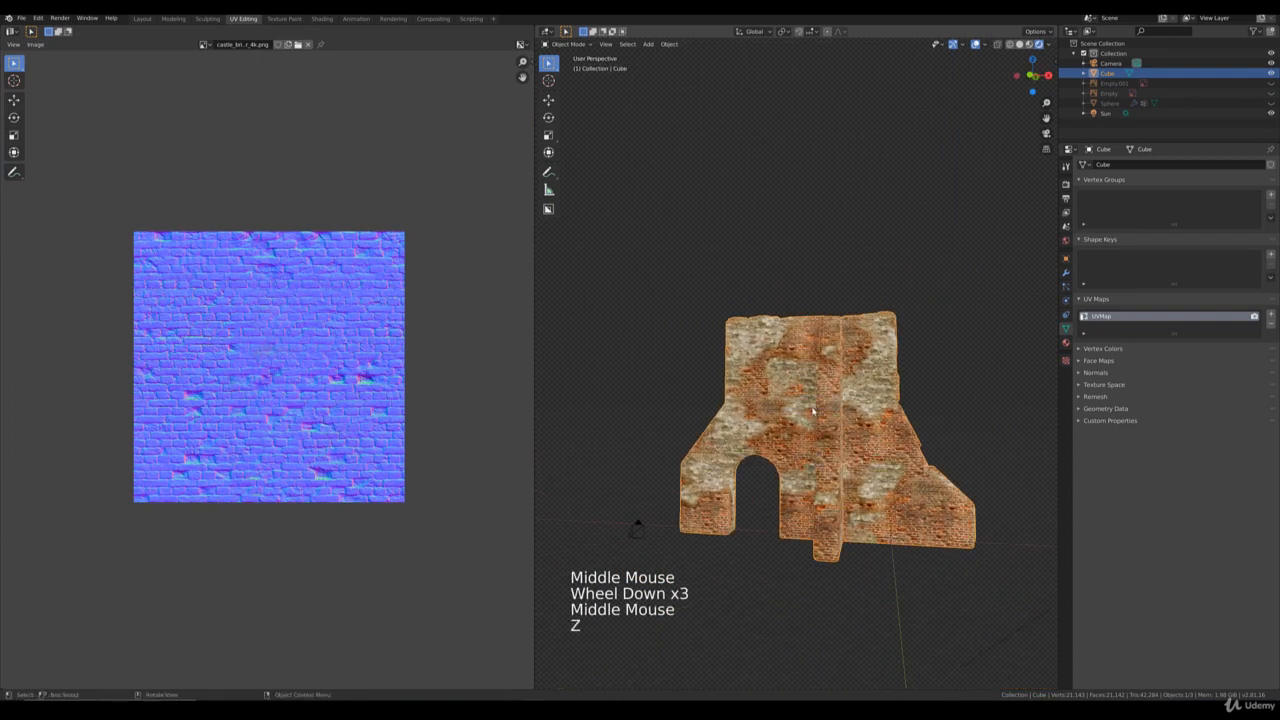
mouse_move(812, 412)
middle_mouse_down()
mouse_move(790, 400)
mouse_move(800, 375)
middle_mouse_up()
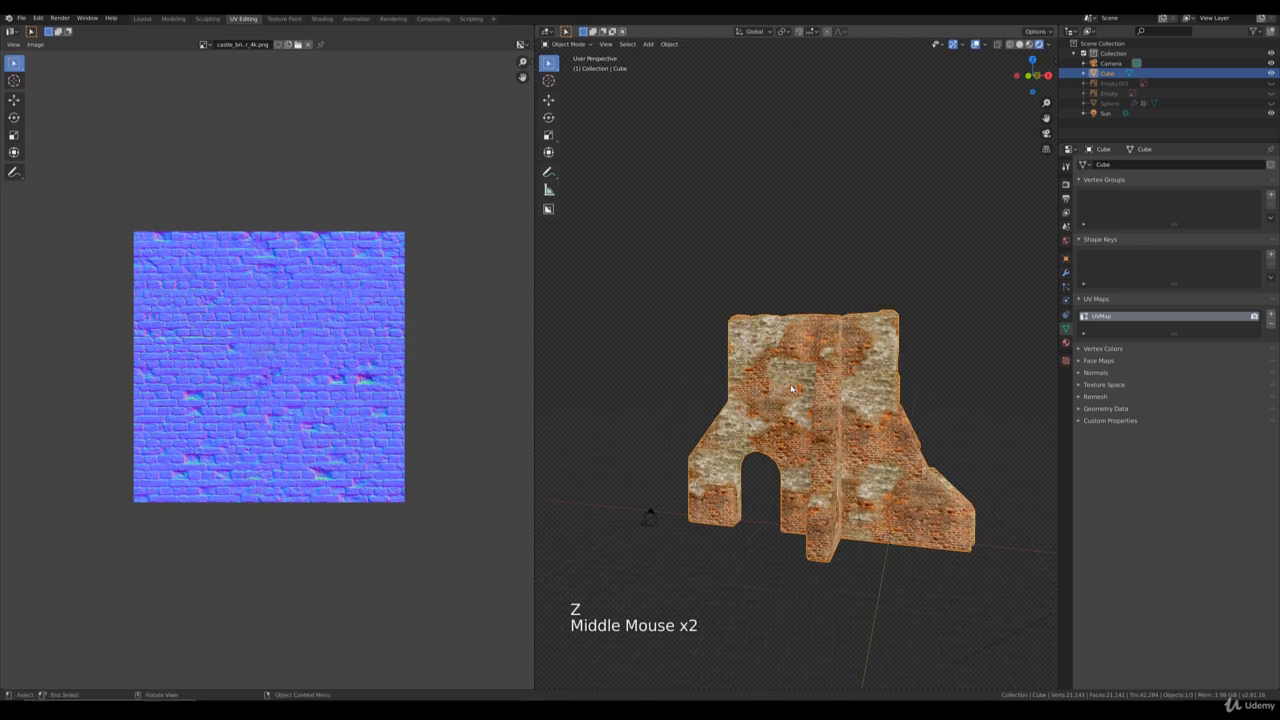
scroll(798, 374, "up", 2)
scroll(798, 374, "up", 1)
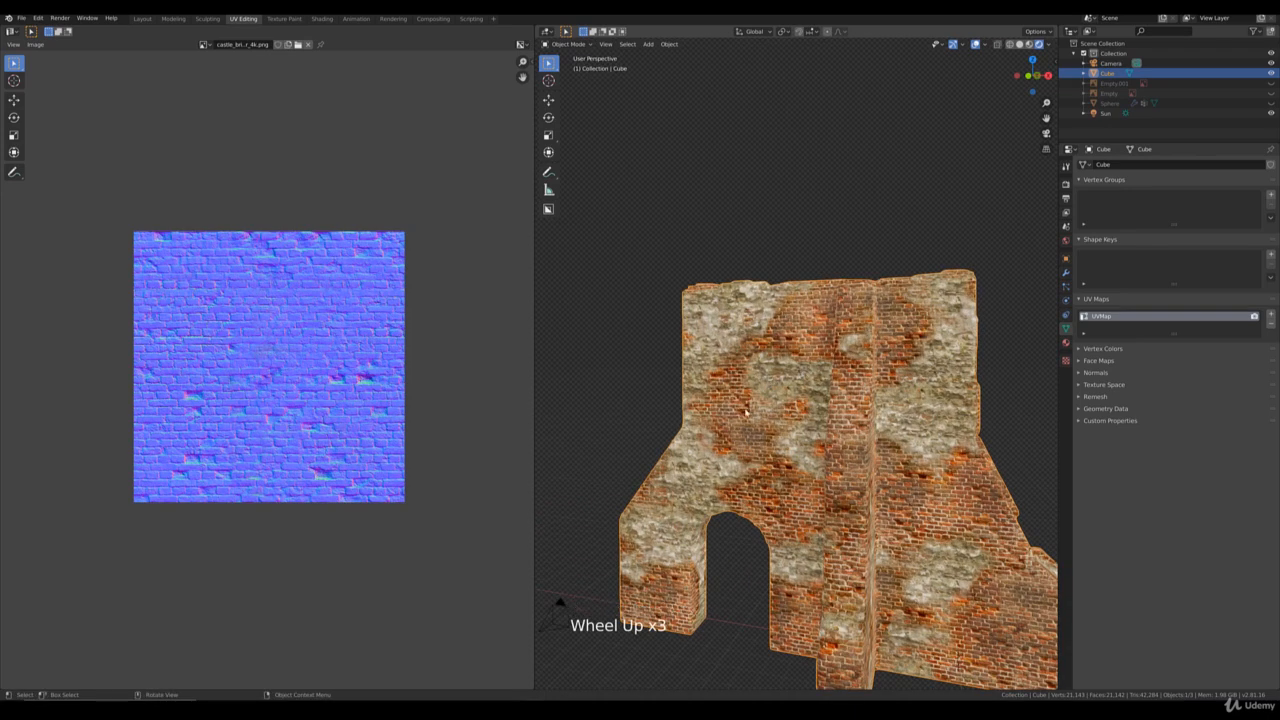
middle_click_drag(745, 411, 760, 405)
Step: Switch to the Shading workspace and open the color_group node group of sphere_material for editing
left_click(320, 19)
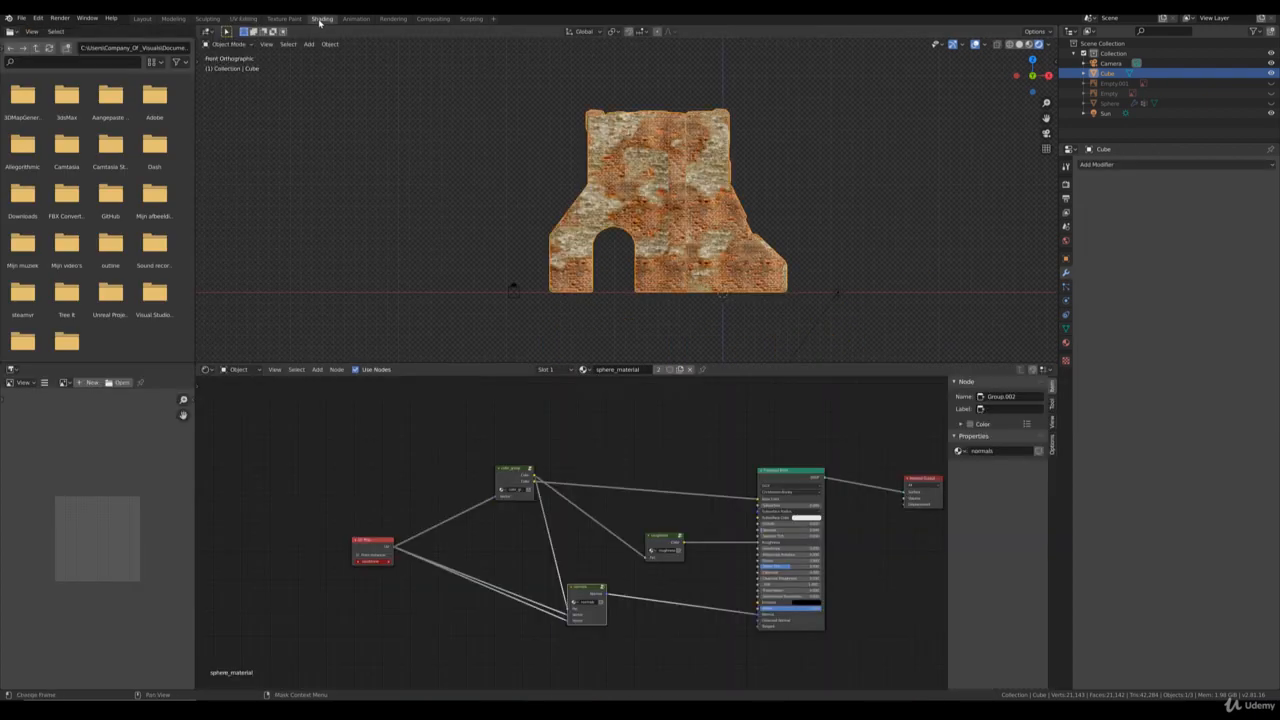
scroll(665, 238, "up", 1)
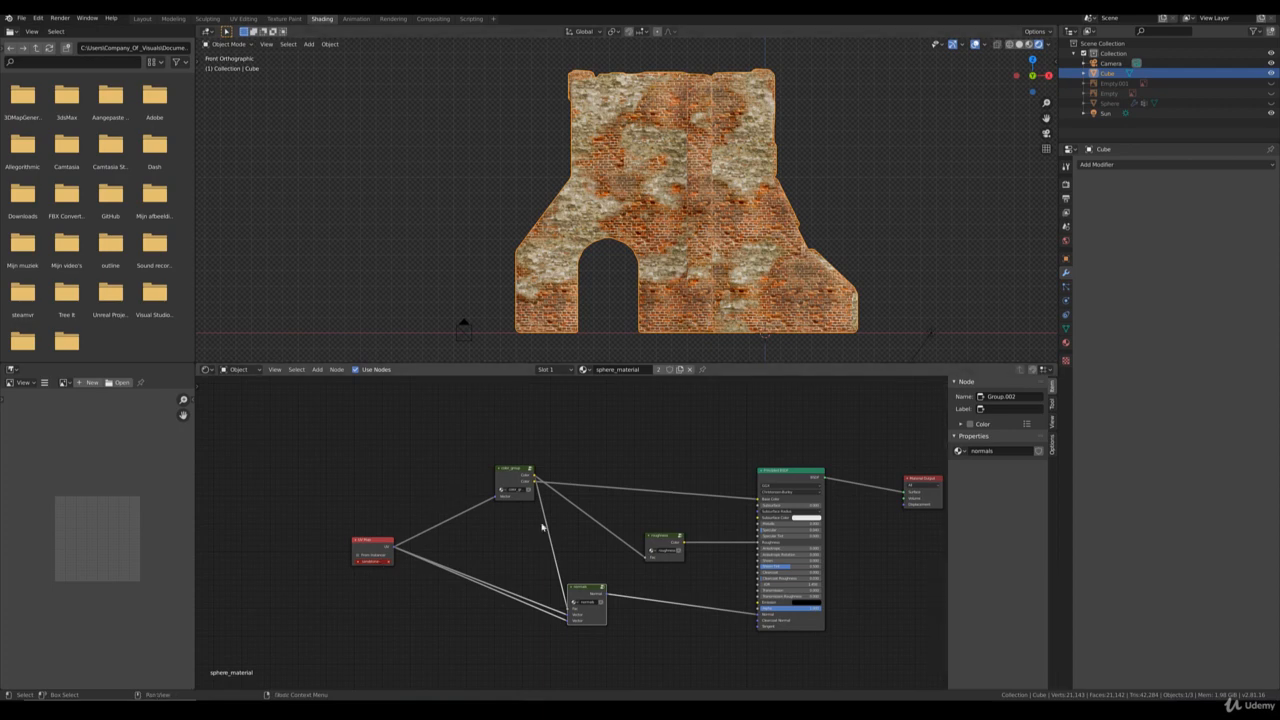
left_click(512, 468)
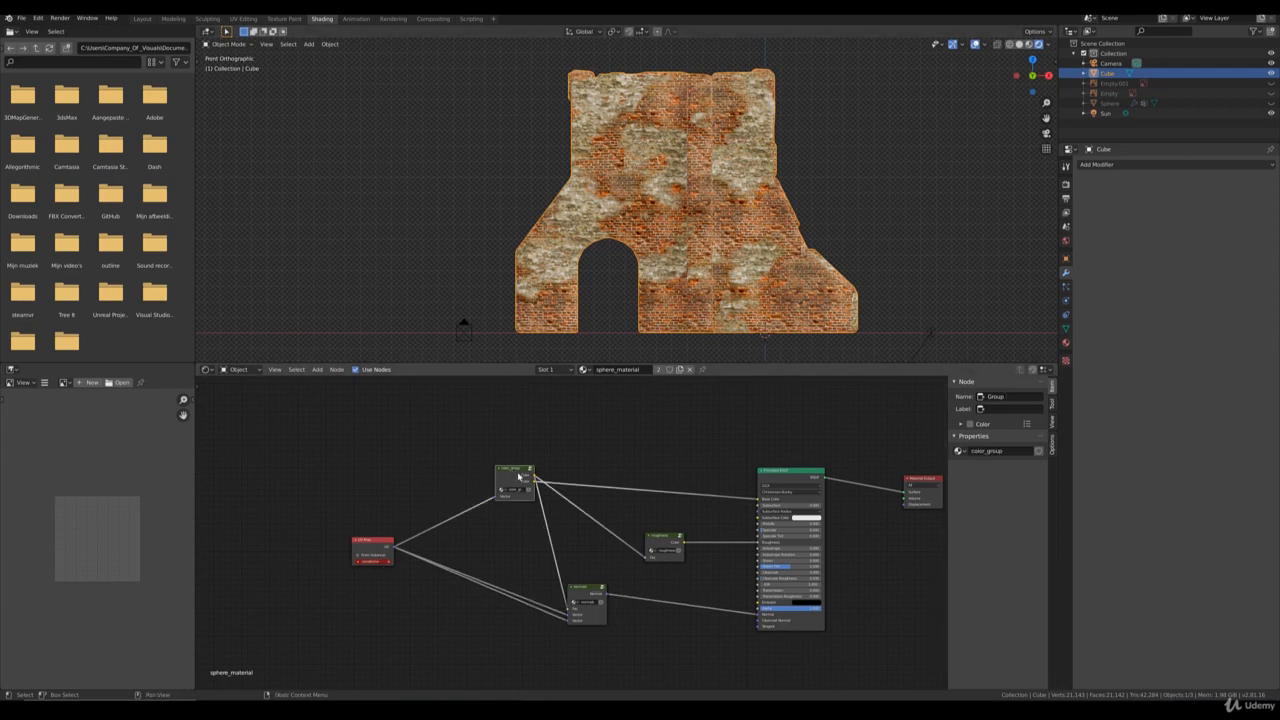
key("Tab")
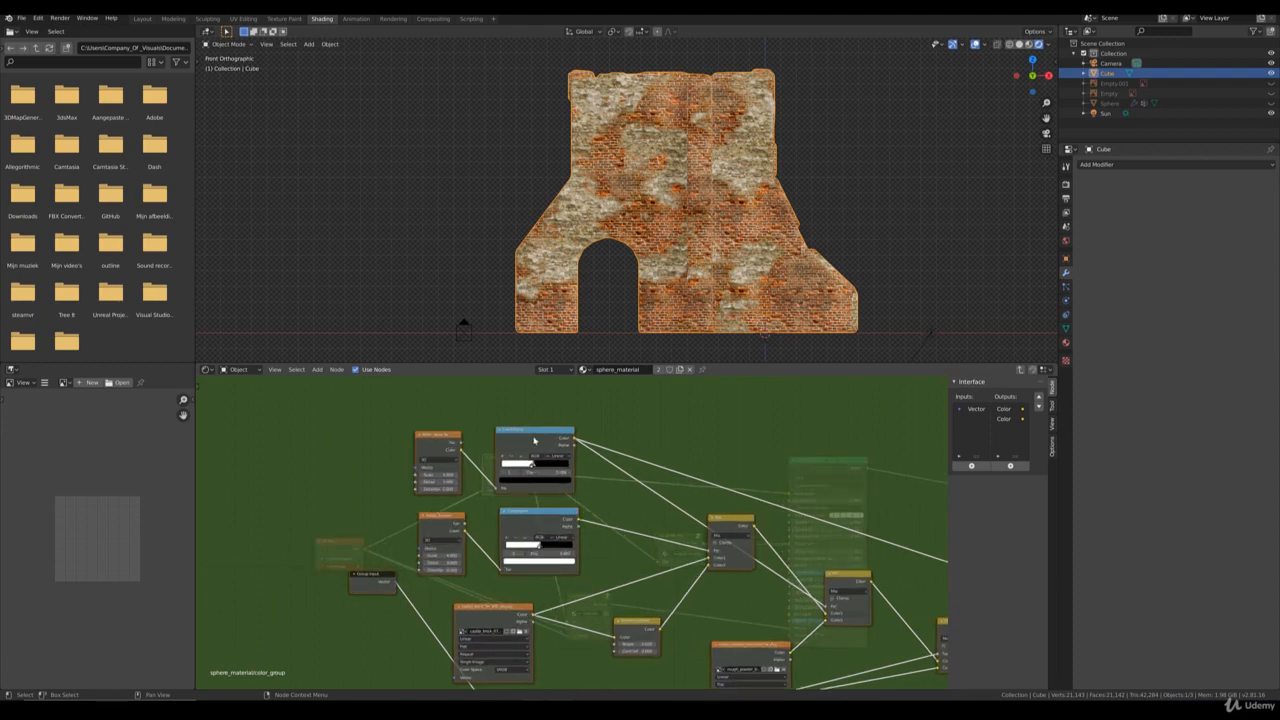
middle_click_drag(760, 503, 756, 428)
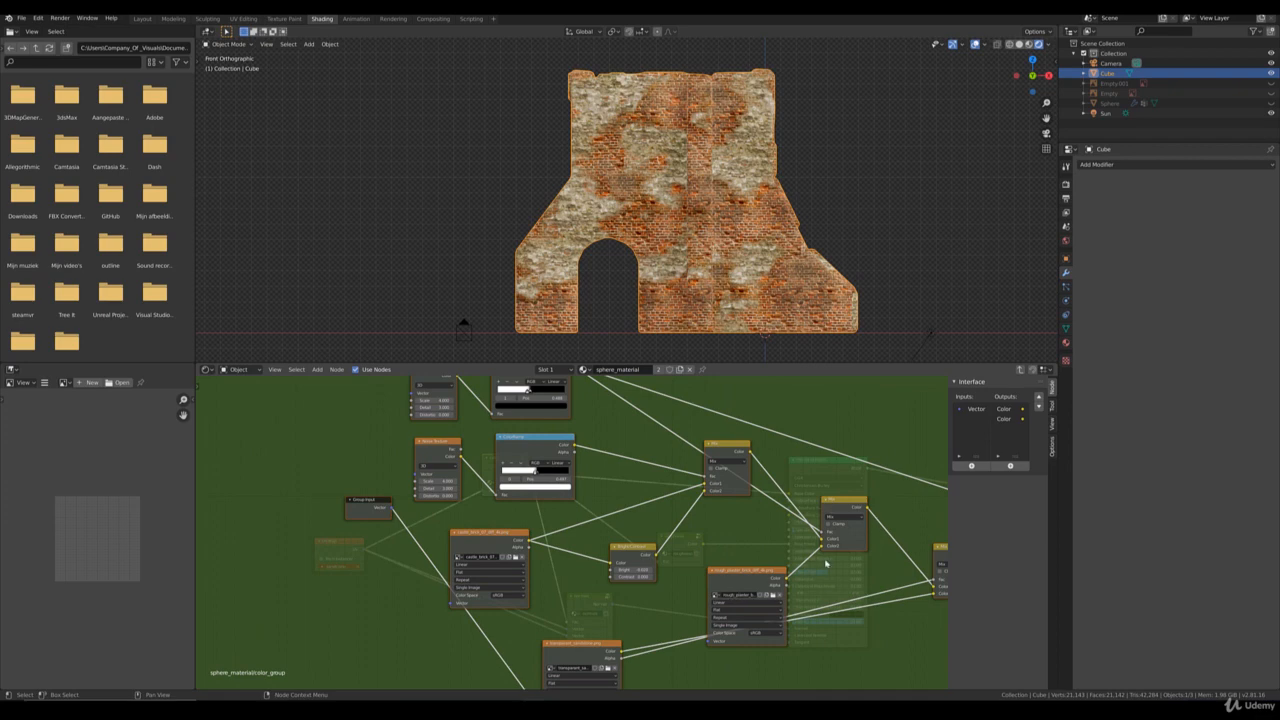
Step: Set the position of stop 1 in the upper ColorRamp to 0.445 and show the wall's material properties
left_click_drag(845, 502, 849, 510)
left_click(846, 510)
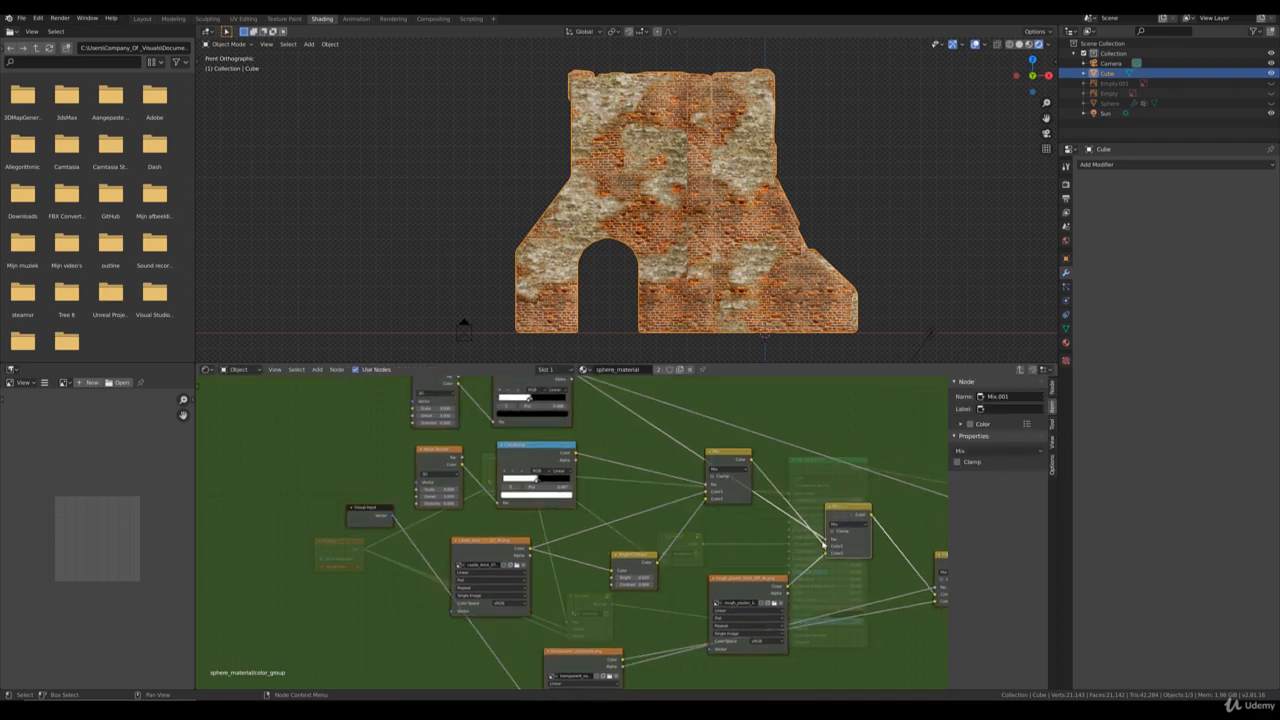
middle_click_drag(546, 406, 598, 543)
scroll(595, 477, "up", 2)
scroll(586, 520, "up", 3)
mouse_move(587, 502)
left_mouse_down()
mouse_move(579, 510)
mouse_move(590, 507)
left_mouse_up()
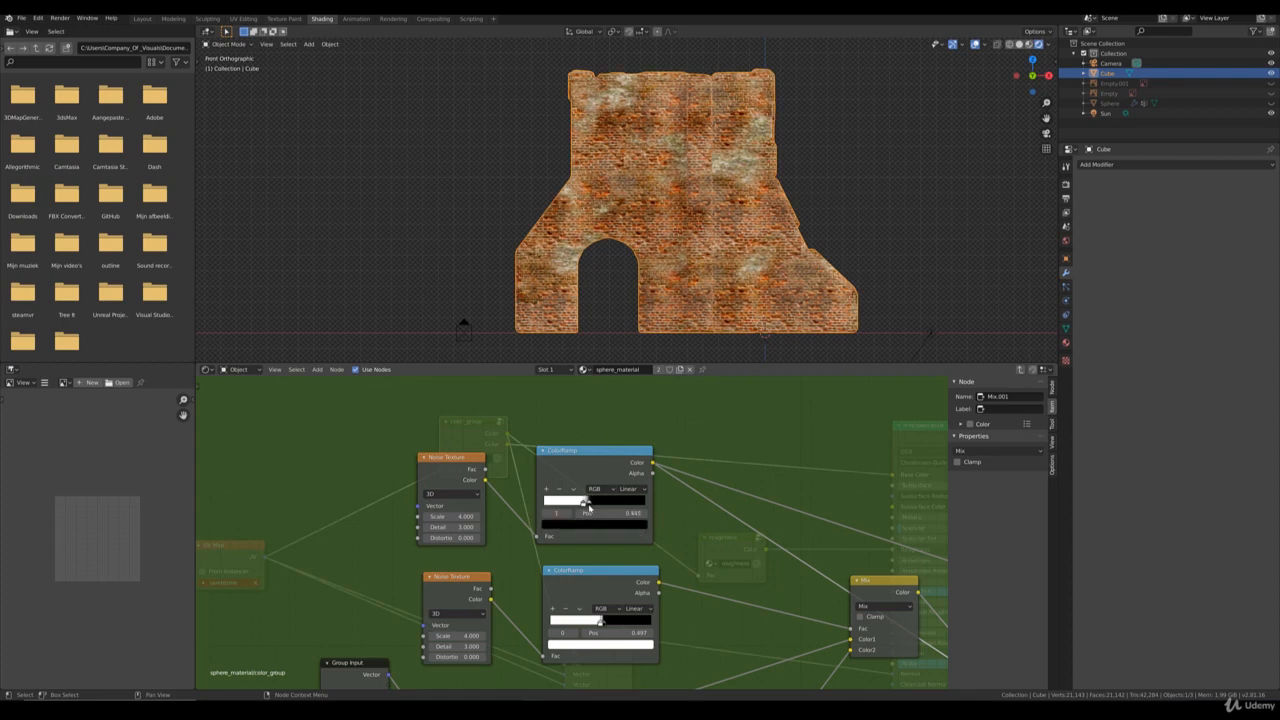
middle_click_drag(470, 290, 684, 273)
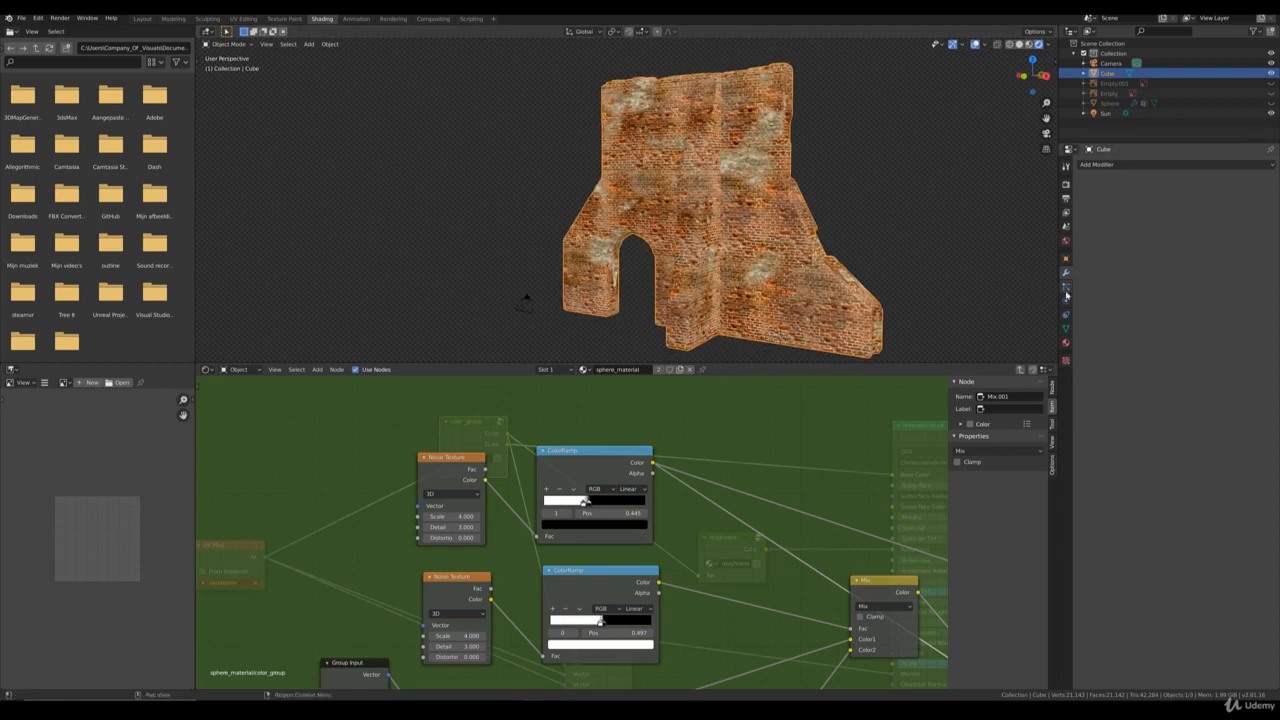
left_click(1066, 343)
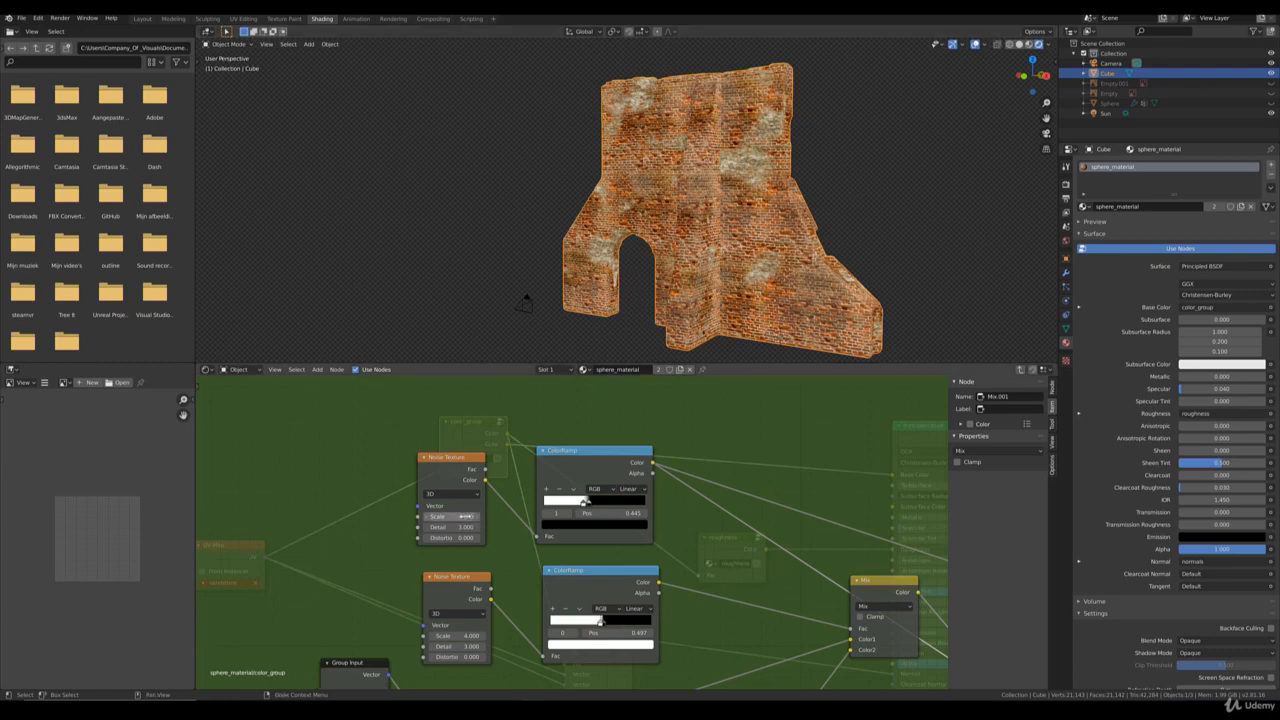
Step: Try a scale of 3 on the upper Noise Texture node and set it back to 4
double_click(452, 516)
type("3")
key("Return")
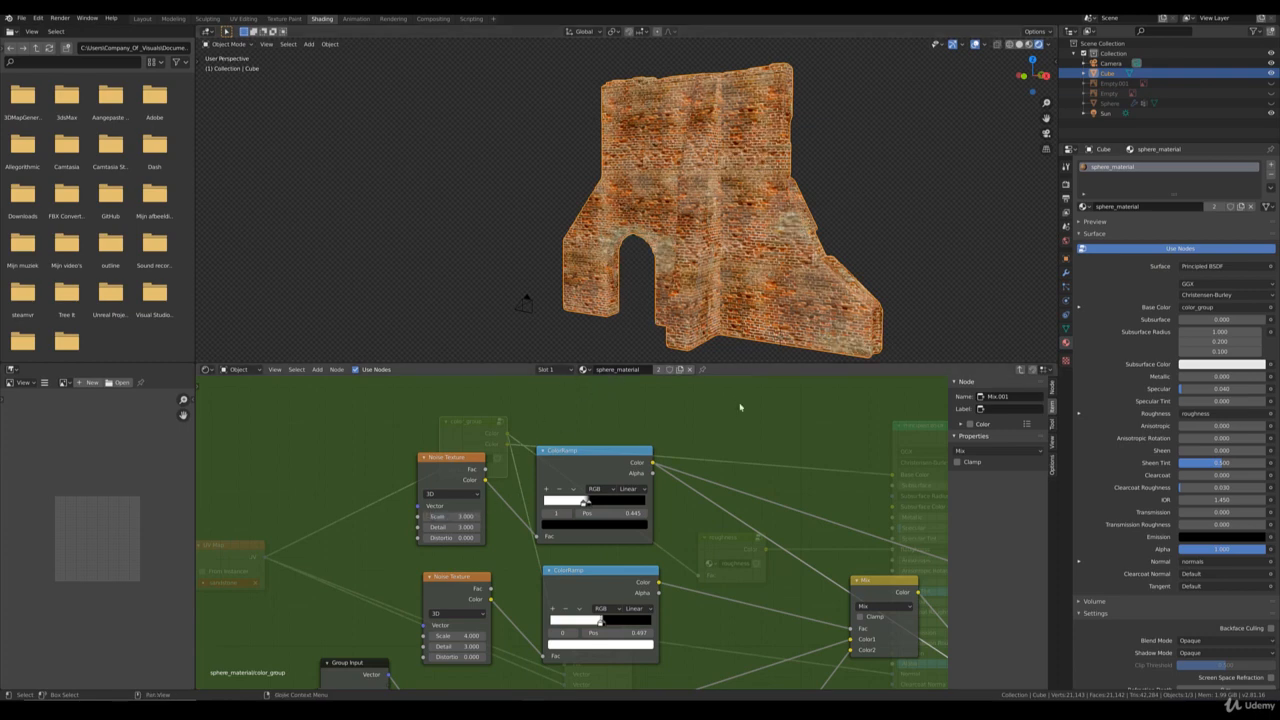
double_click(452, 516)
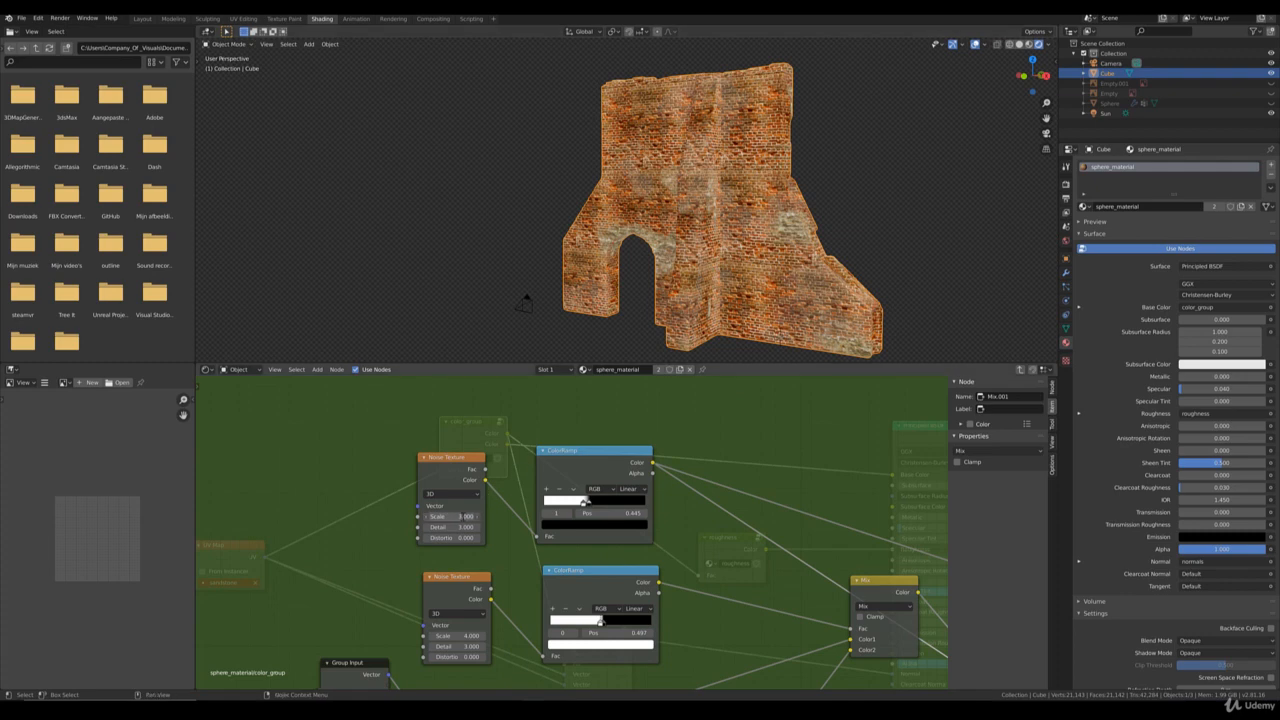
type("4")
key("Return")
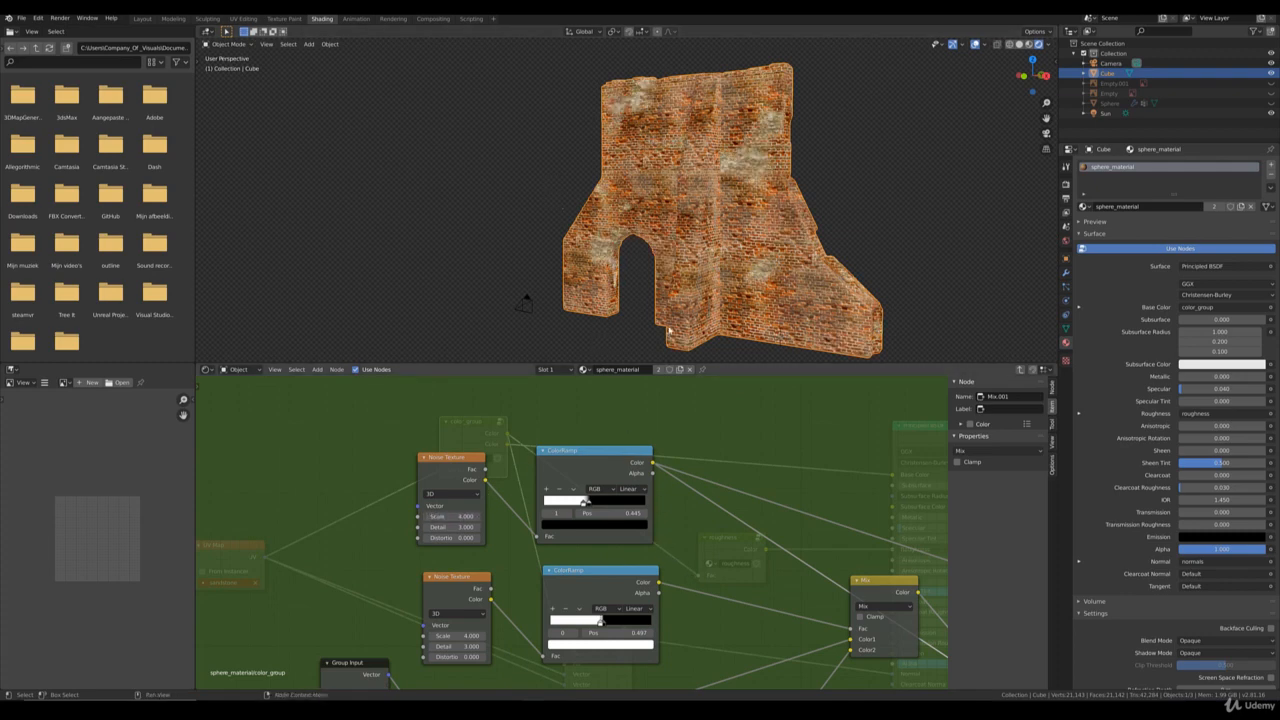
middle_click_drag(643, 289, 626, 290)
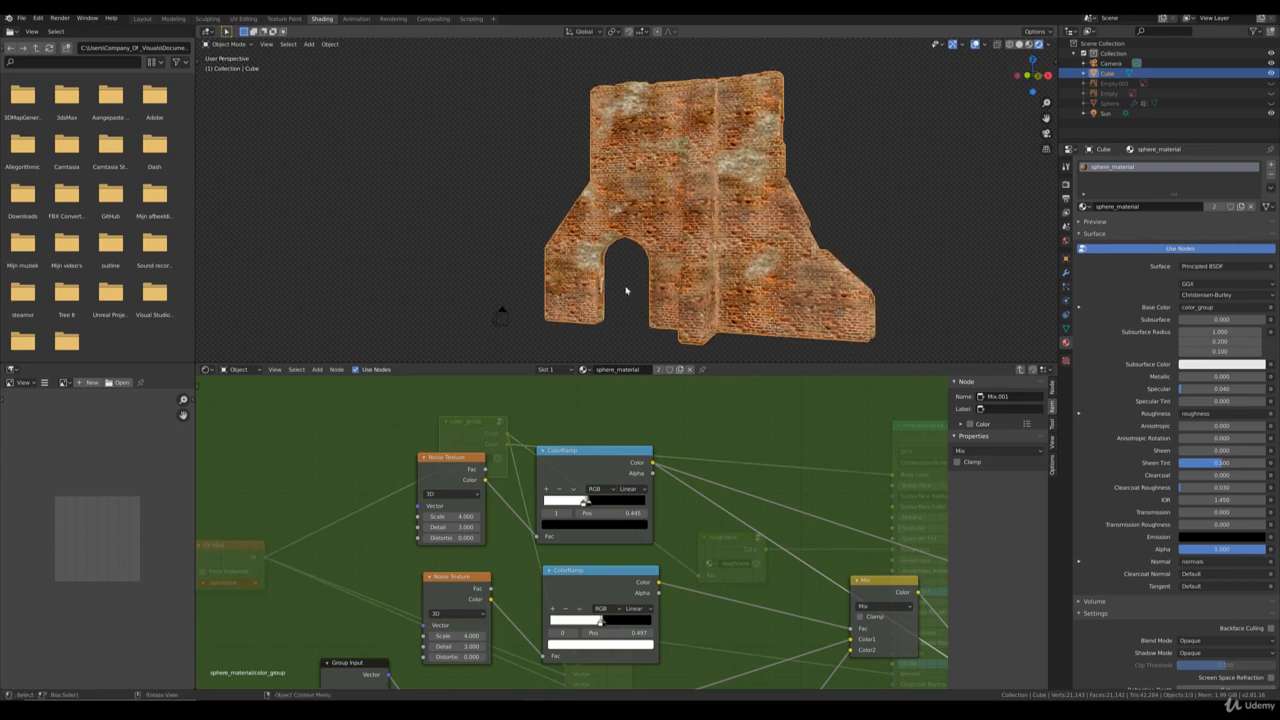
scroll(683, 611, "down", 4)
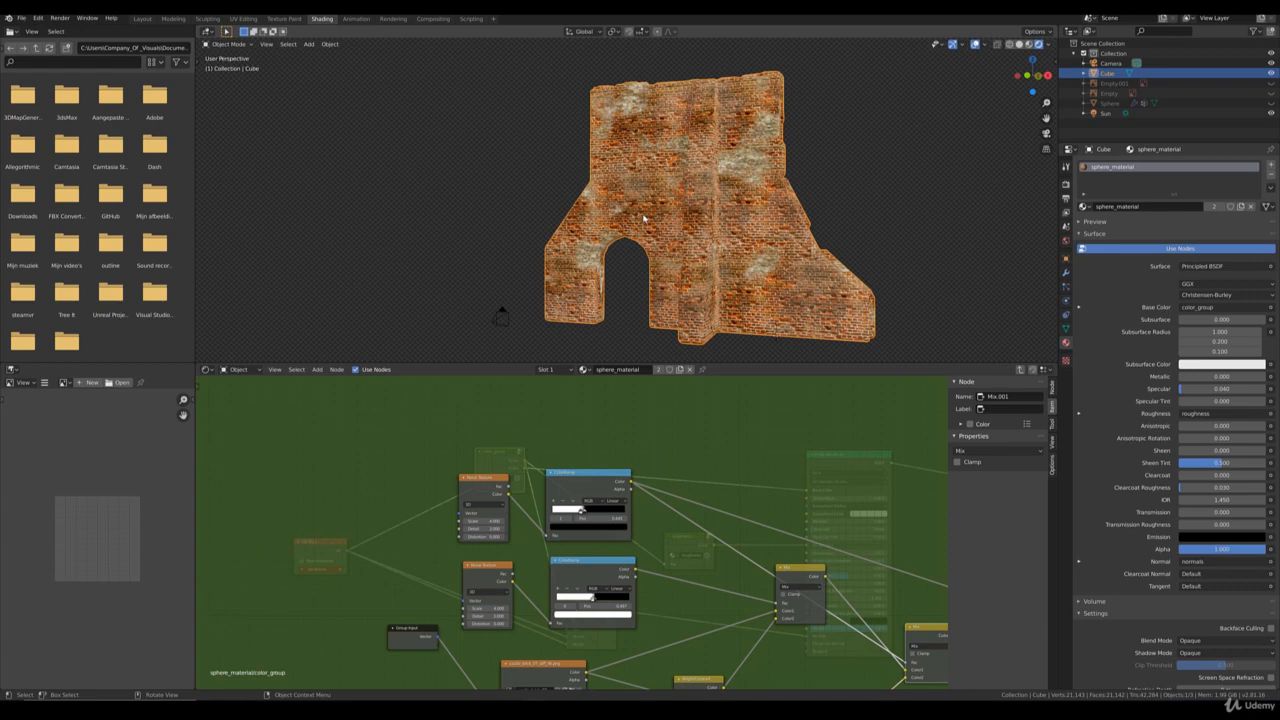
middle_click_drag(652, 483, 600, 408)
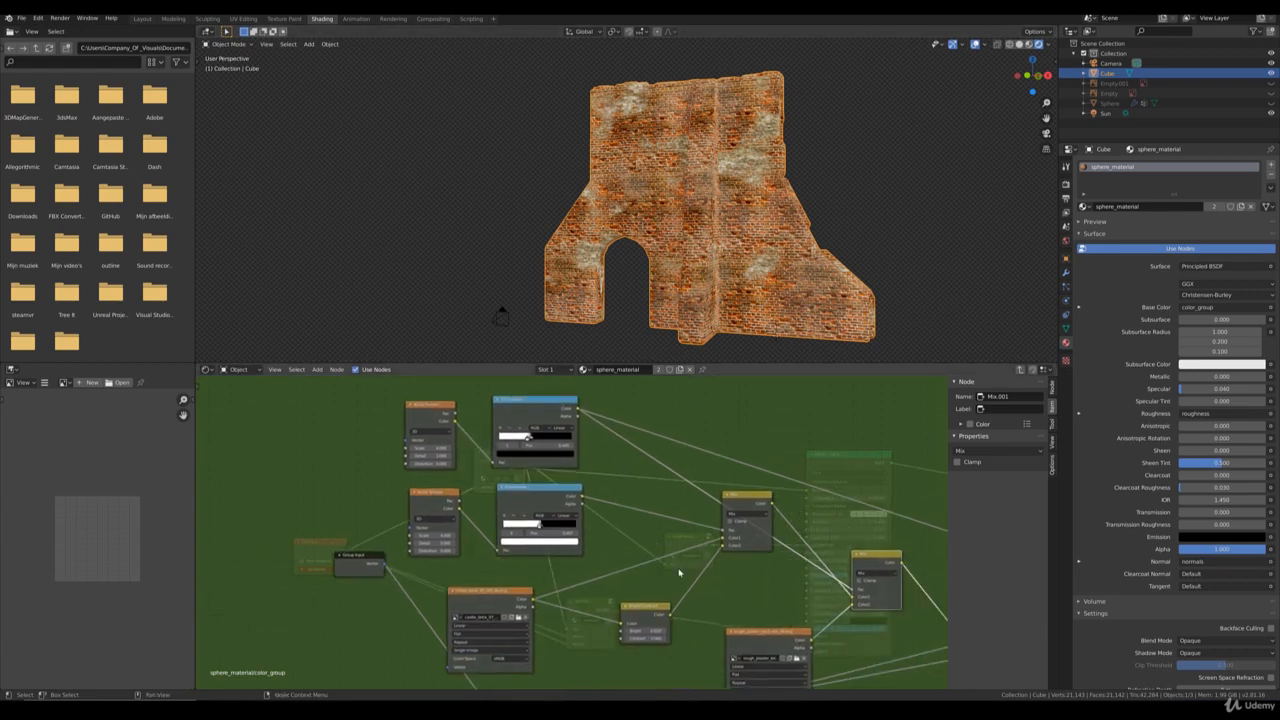
Step: Insert a Hue Saturation Value node between the castle_brick_07 diffuse texture and the Bright/Contrast node
middle_click_drag(679, 614, 692, 588)
scroll(689, 590, "up", 1)
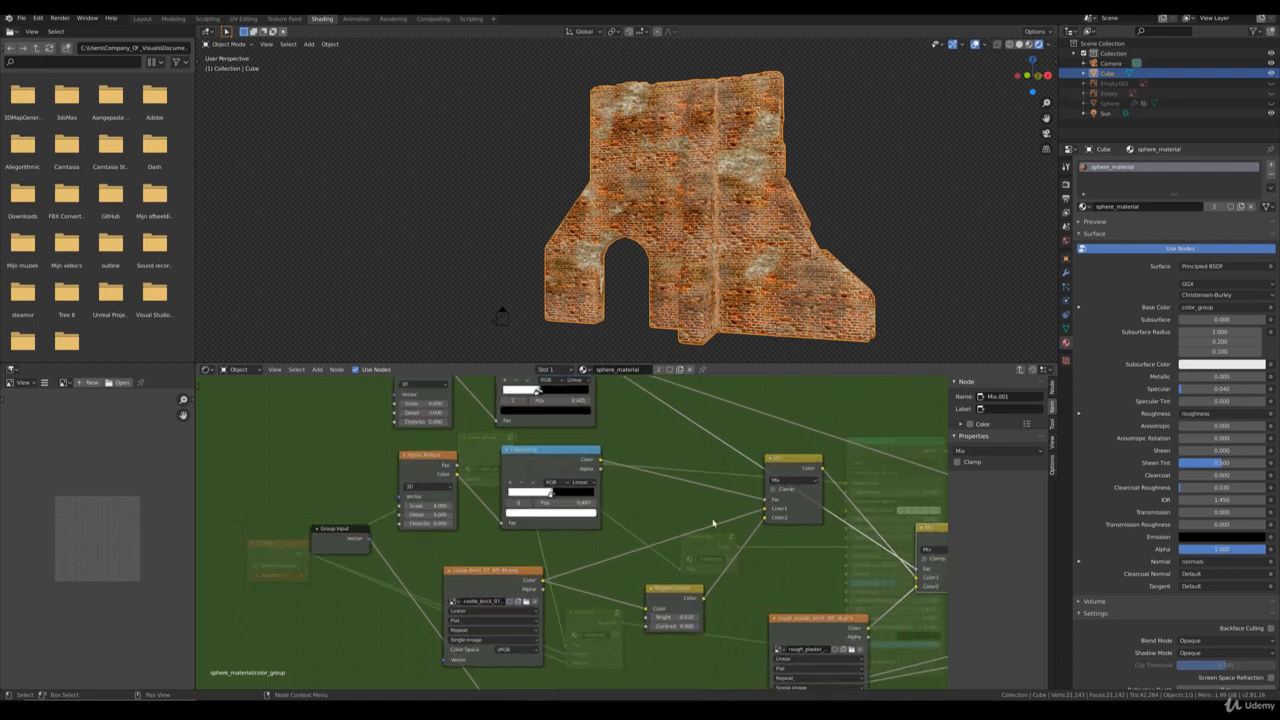
left_click(317, 369)
mouse_move(340, 436)
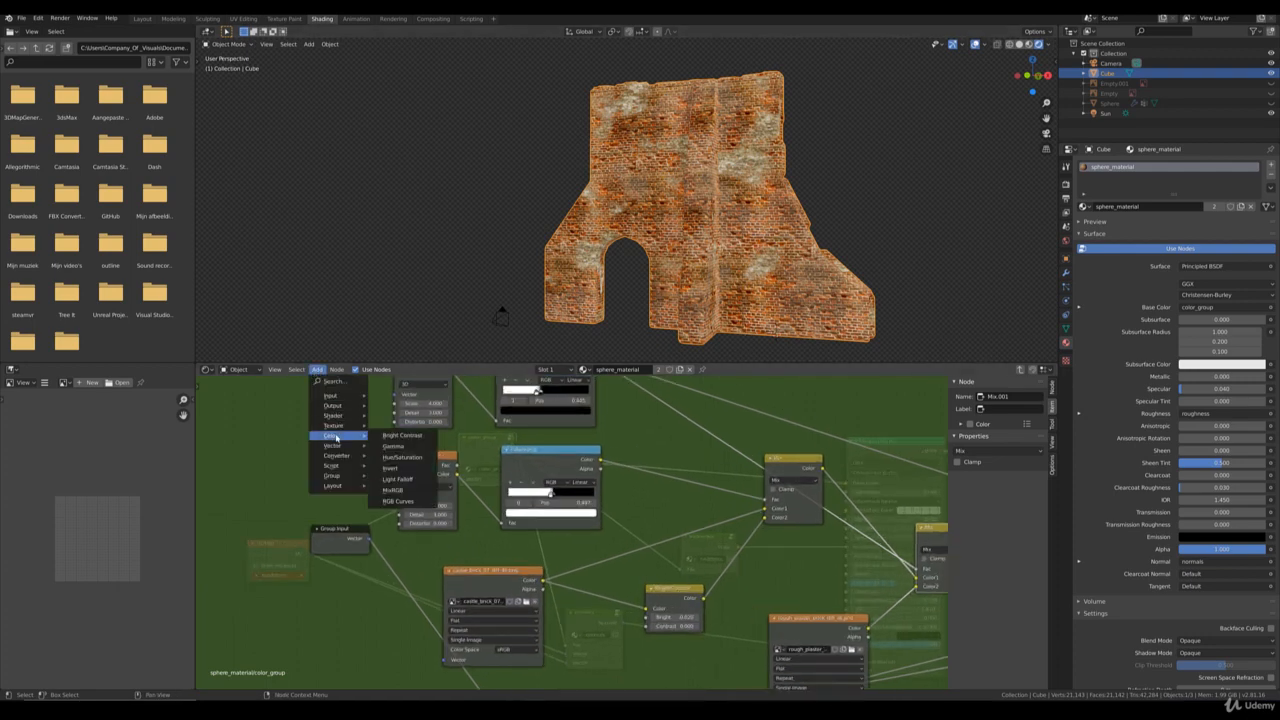
left_click(402, 457)
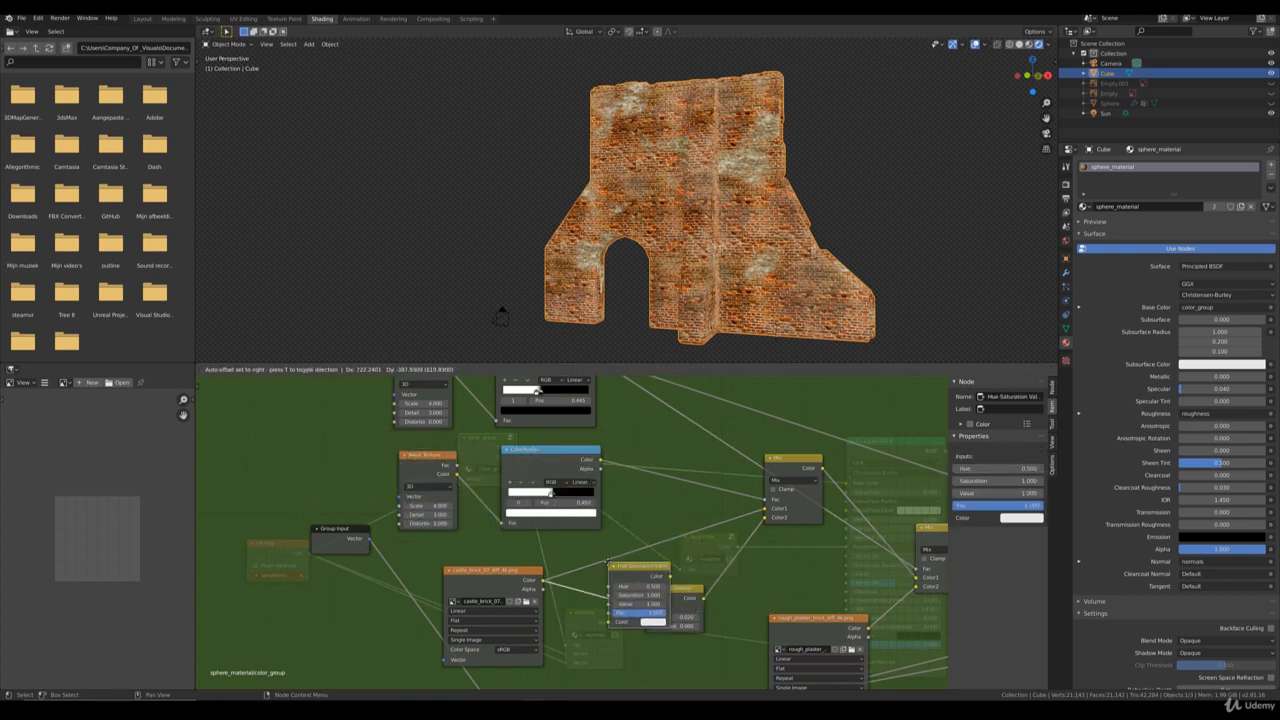
left_click(596, 573)
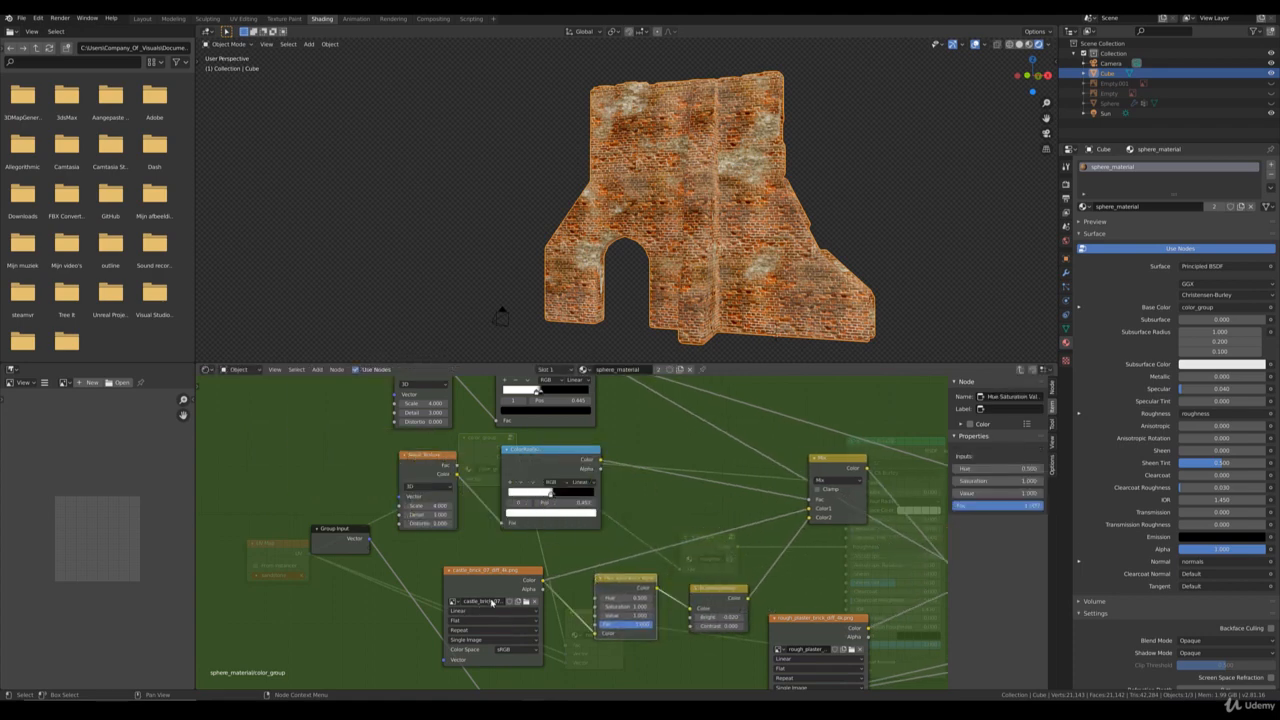
Step: Set the saturation of the Hue Saturation Value node to 0.7
middle_click_drag(675, 581, 652, 553)
scroll(650, 554, "up", 2)
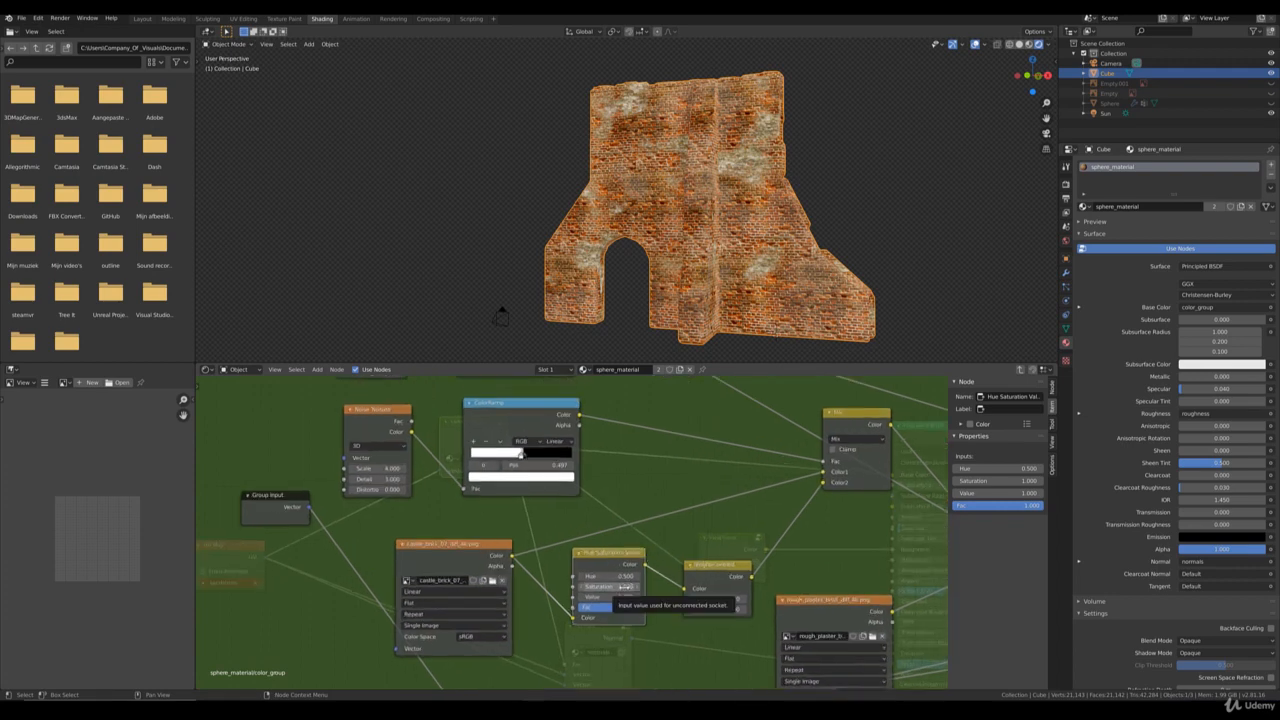
left_click(622, 586)
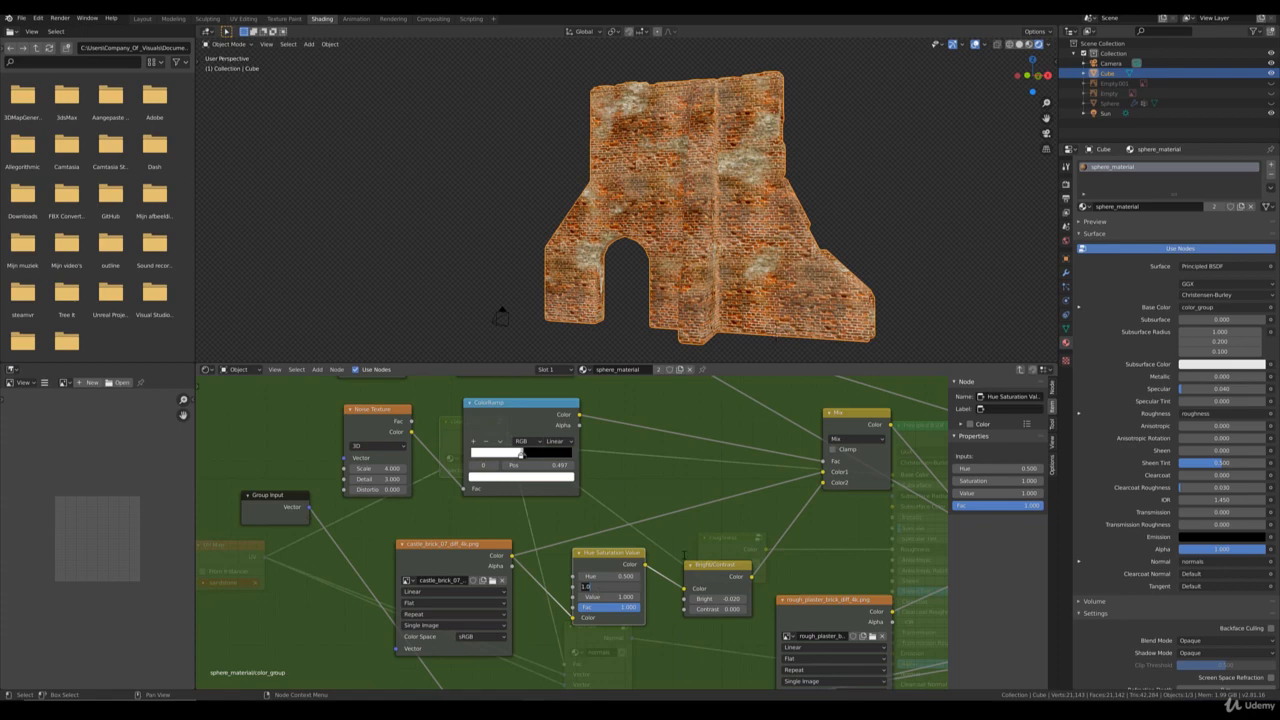
key("BackSpace")
type("0.7")
key("Return")
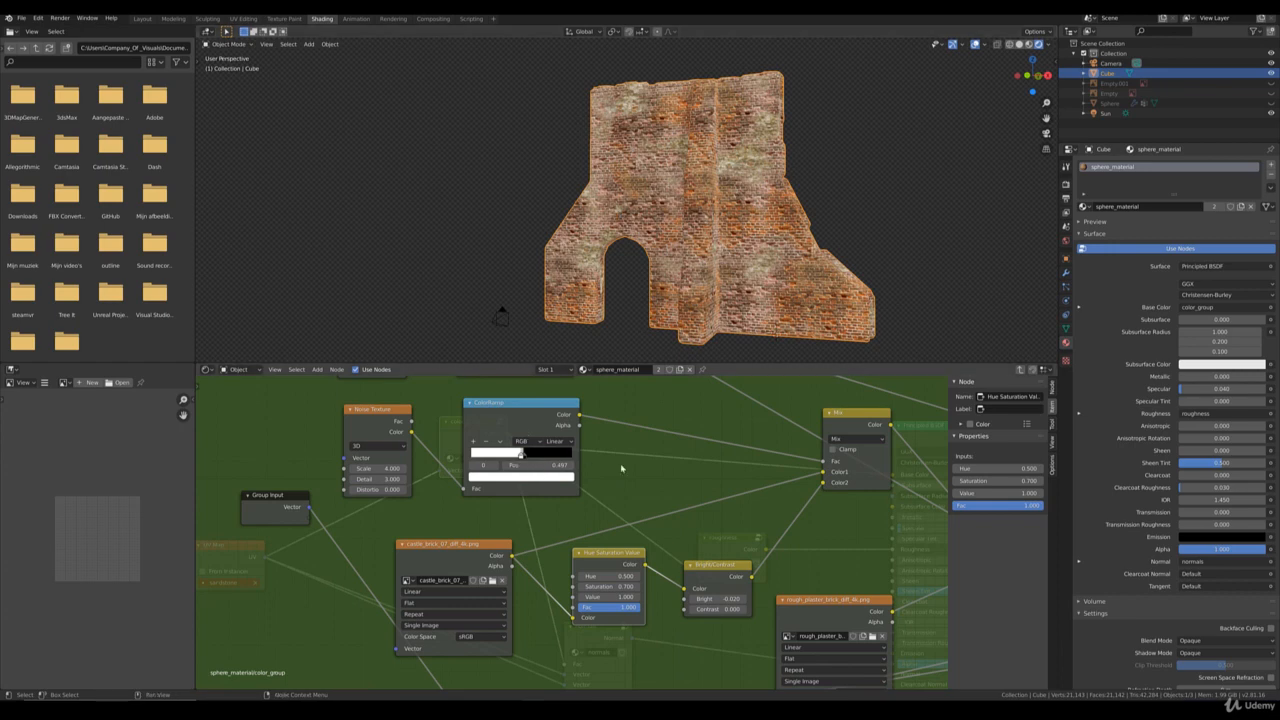
Step: Set the lower Noise Texture's scale to 1 and move stop 1 of its ColorRamp to about 0.524
middle_click_drag(581, 423, 609, 455)
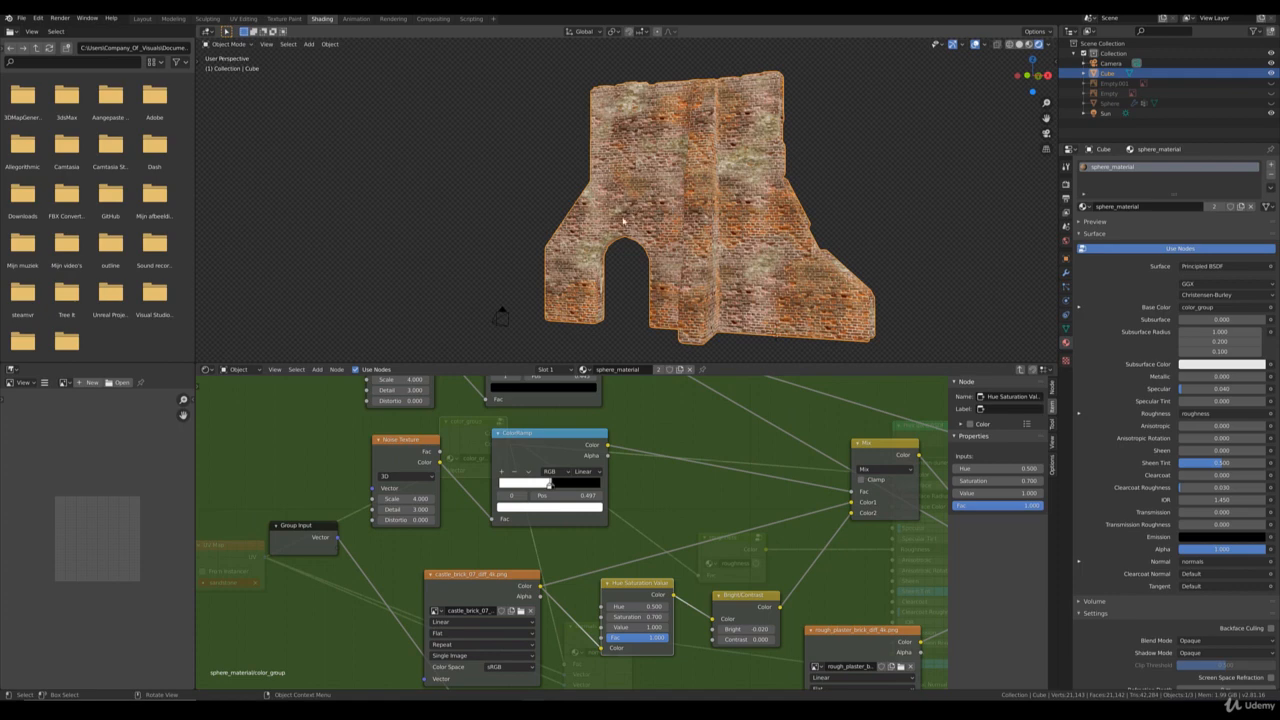
left_click(412, 499)
type("4.0")
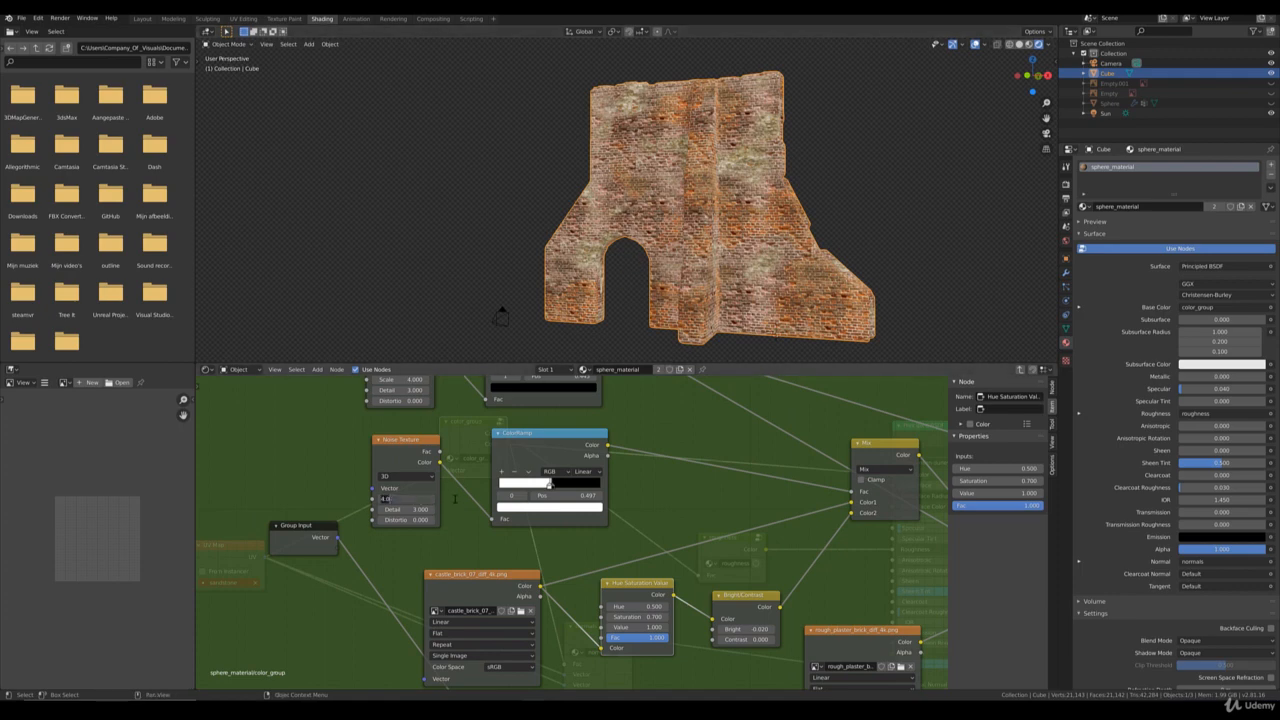
key("Return")
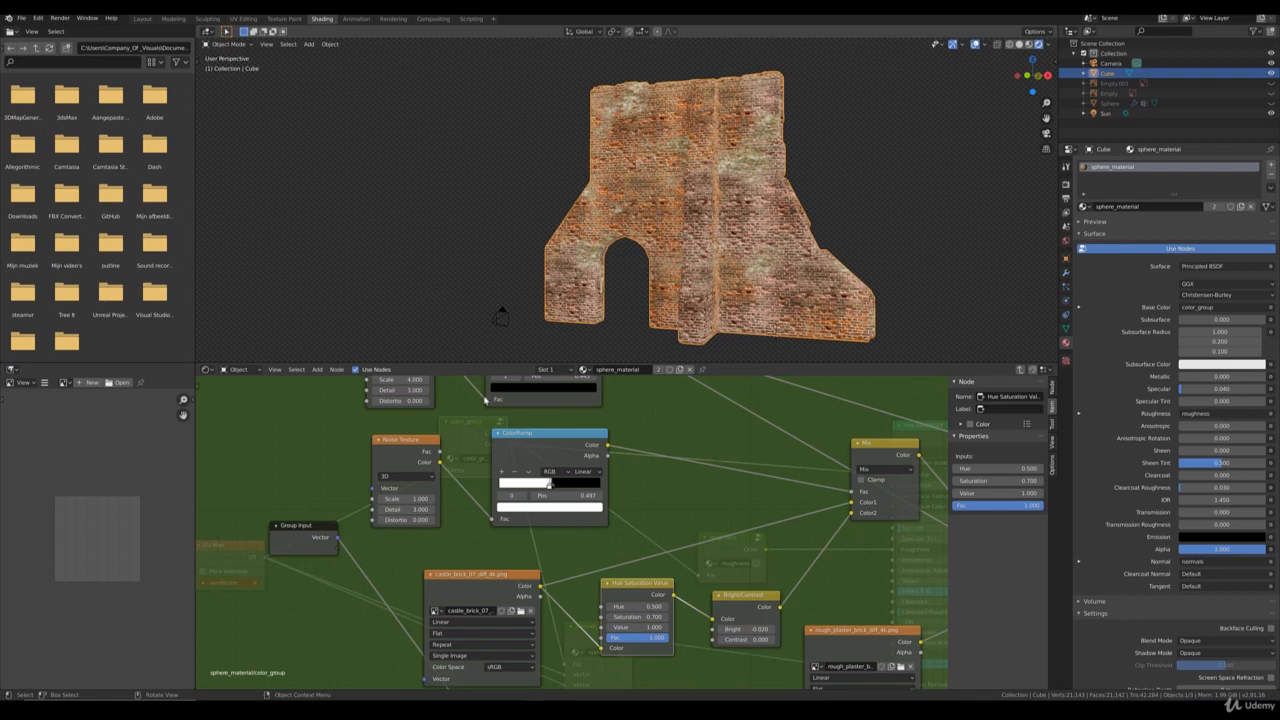
left_click(548, 487)
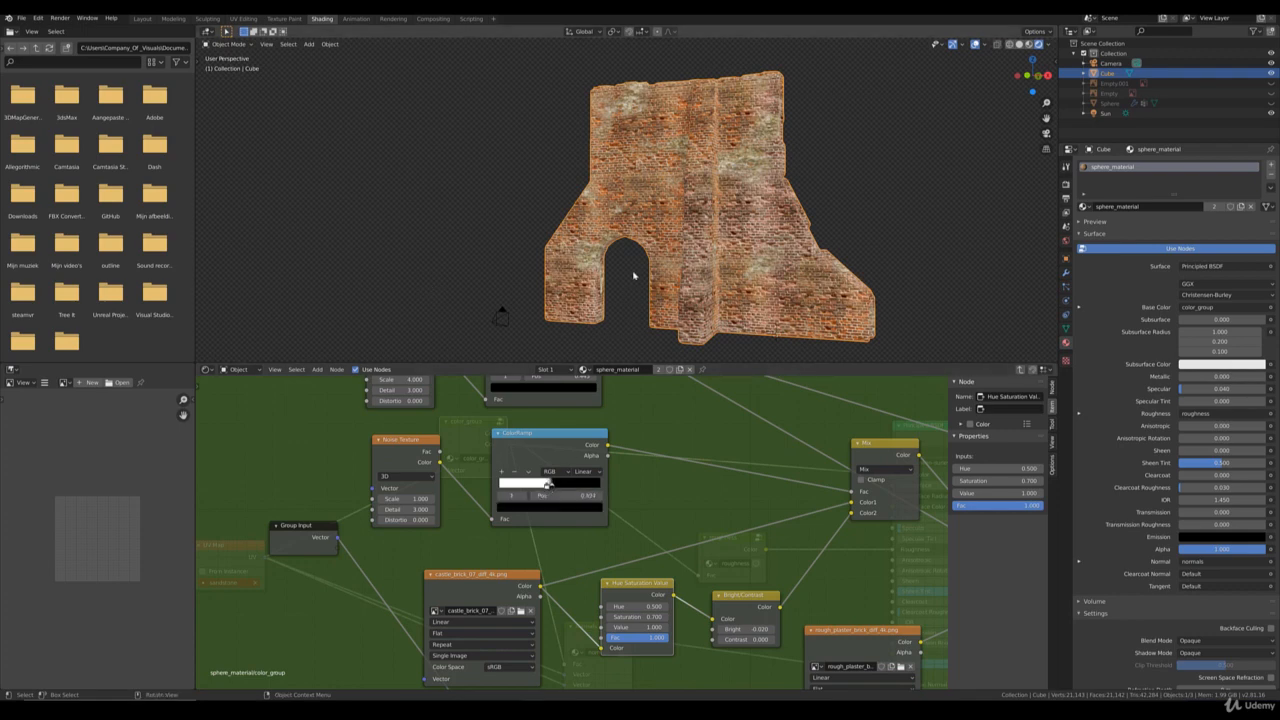
Step: Unplug the Mix node's Color2 input to preview the mask, try lower ColorRamp stops at 0.439 and 0.515, and reconnect Bright/Contrast
middle_click_drag(745, 514, 672, 514)
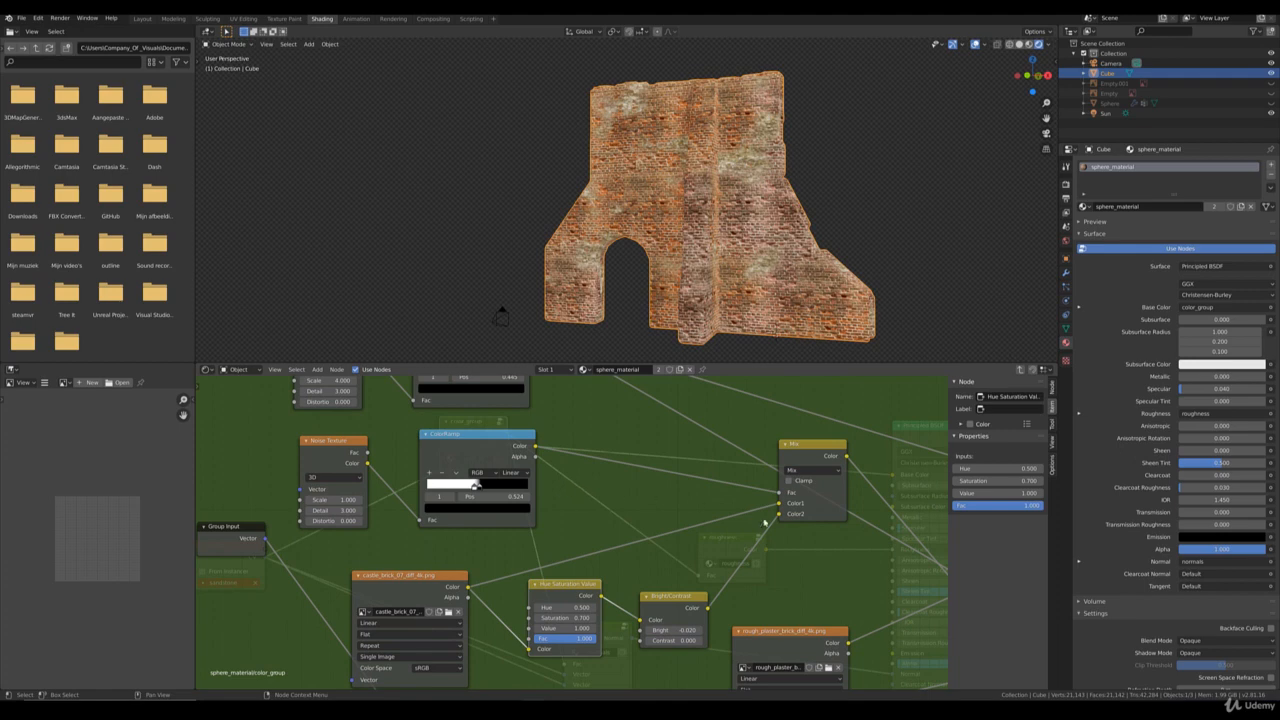
left_click_drag(779, 515, 775, 531)
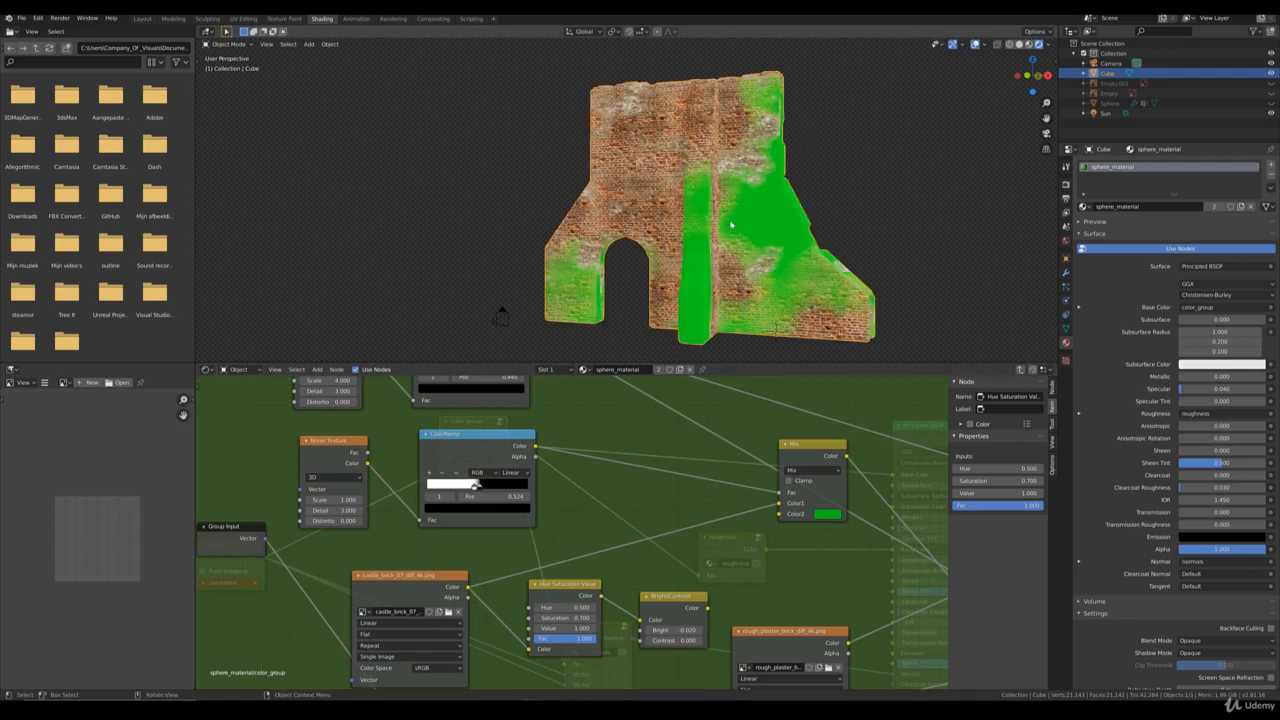
left_click(474, 486)
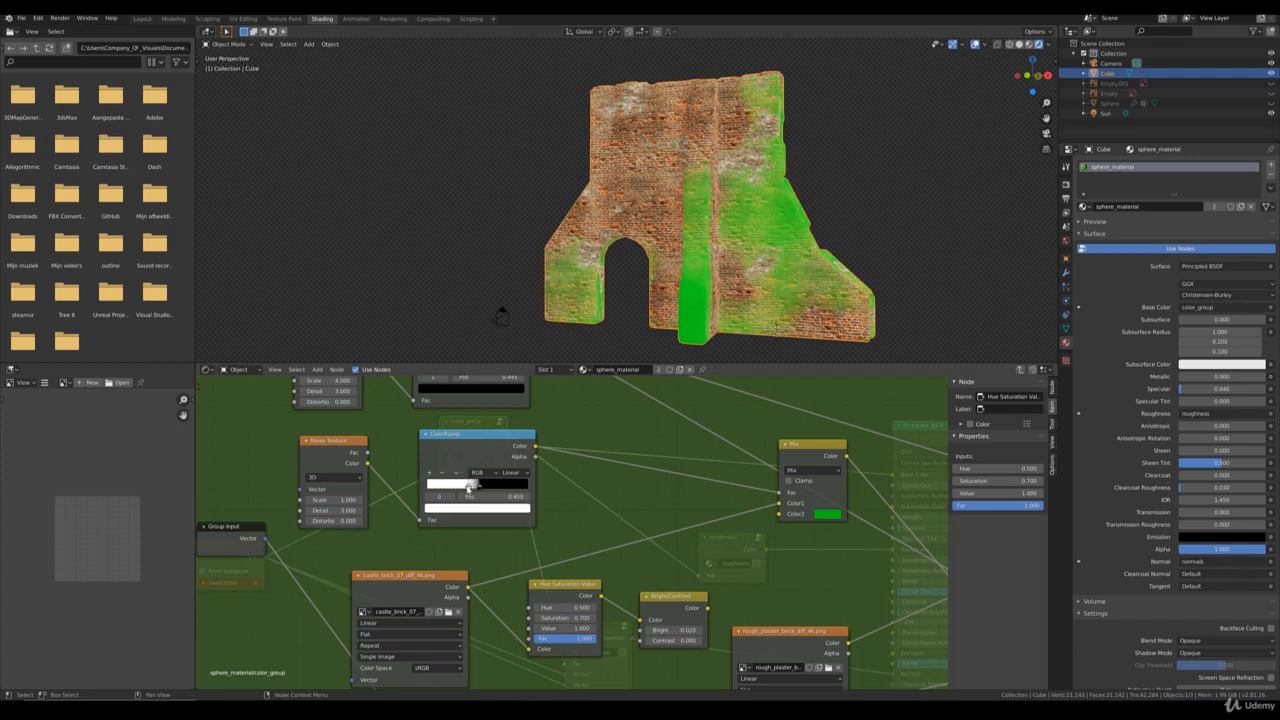
left_click(478, 486)
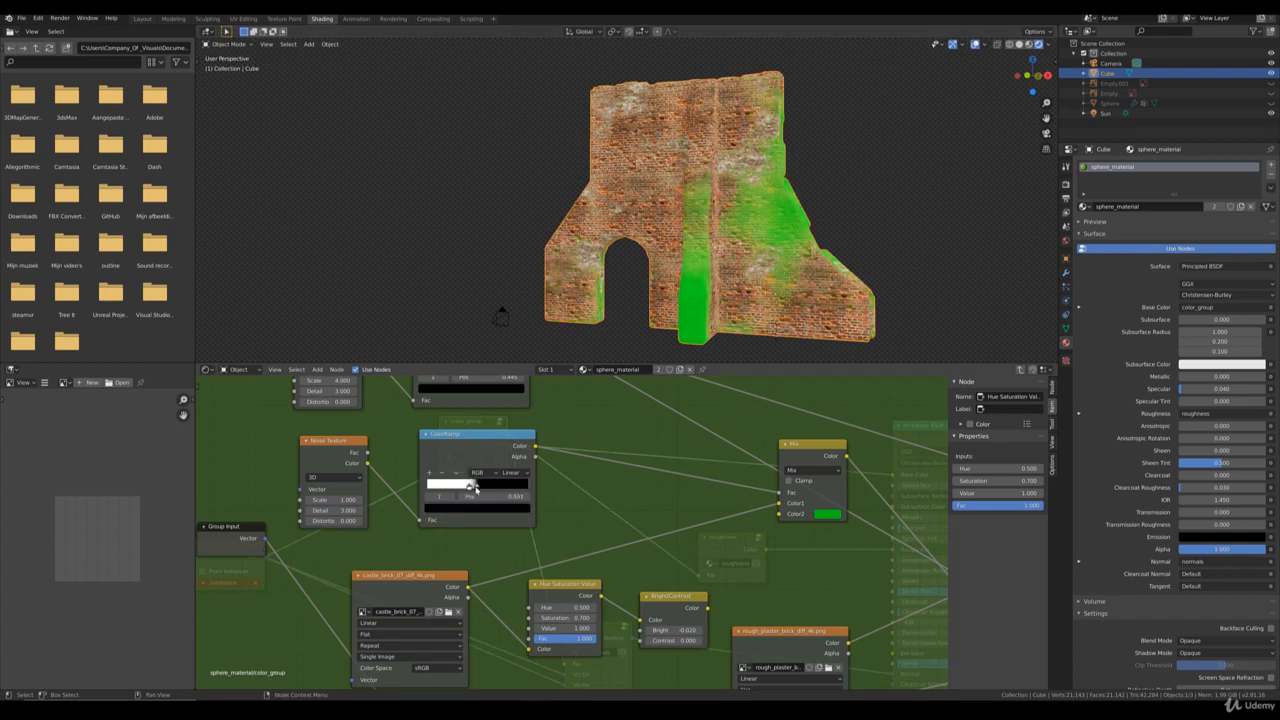
left_click(473, 485)
left_click_drag(473, 485, 475, 487)
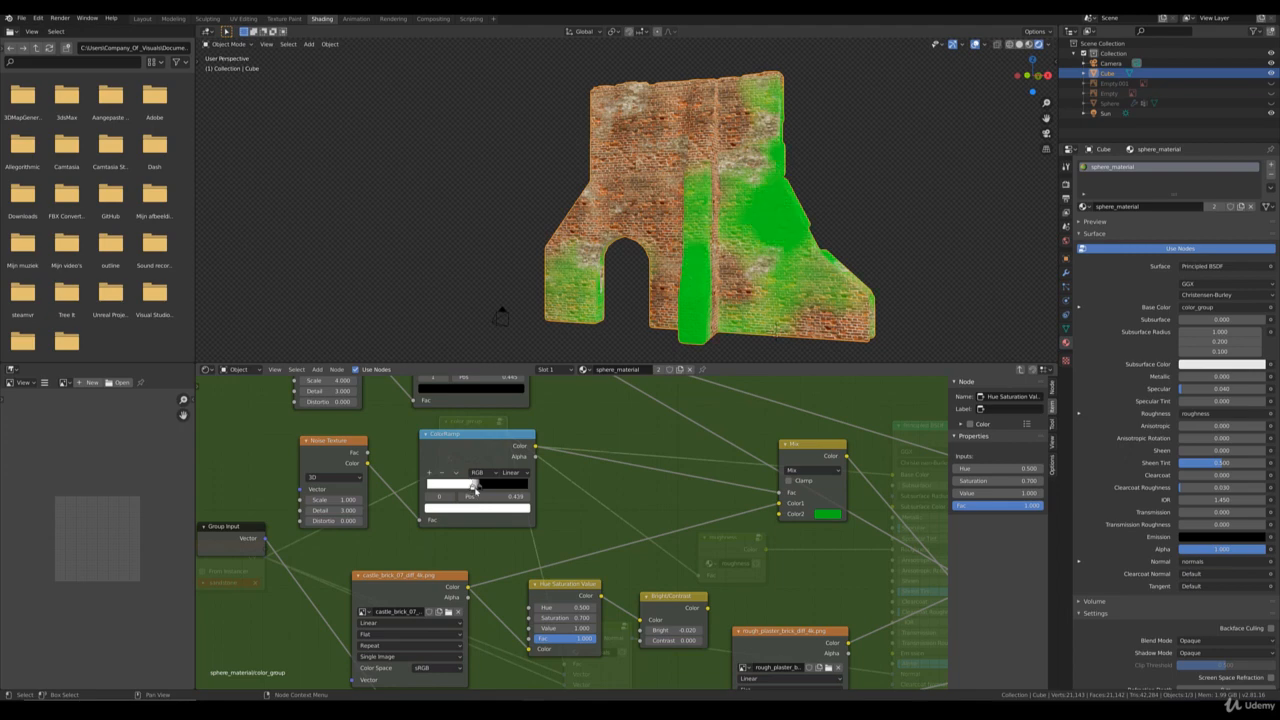
left_click(477, 488)
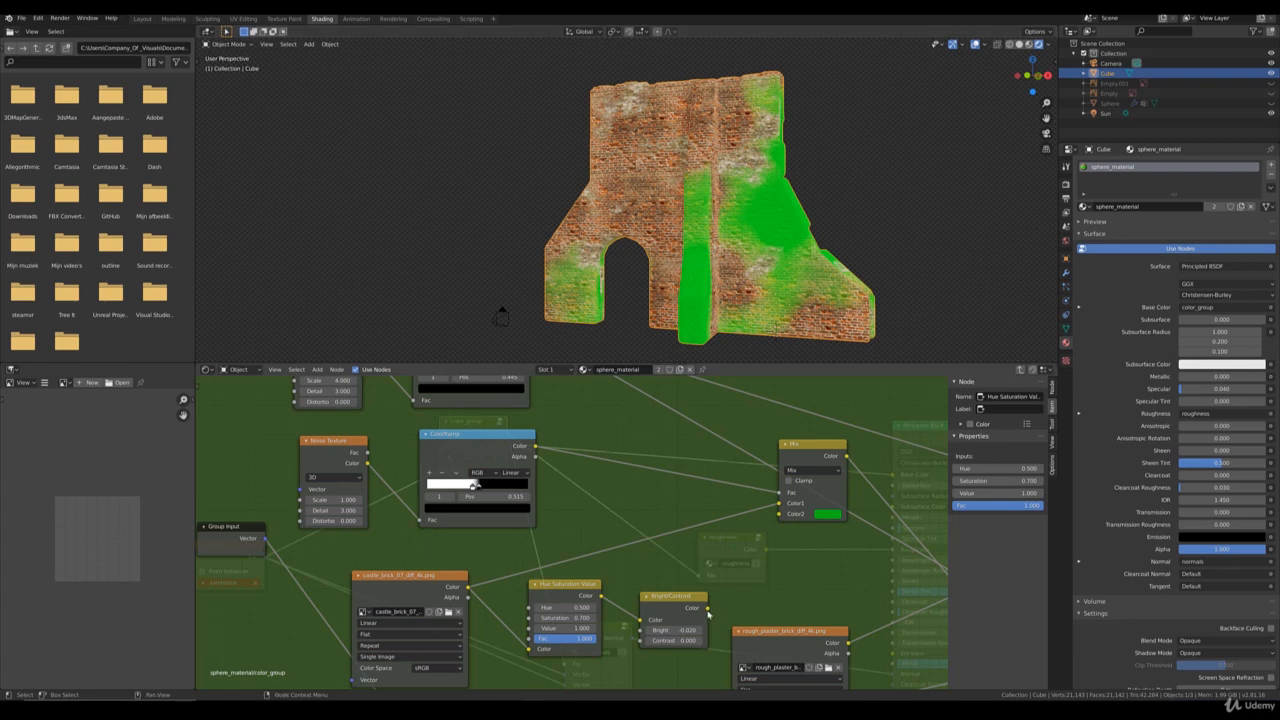
left_click_drag(707, 608, 780, 514)
Step: Set the lower ColorRamp's stop 0 to 0.476 and its stop 1 to 0.533
scroll(806, 272, "down", 4)
middle_click_drag(820, 256, 640, 290)
scroll(657, 287, "up", 4)
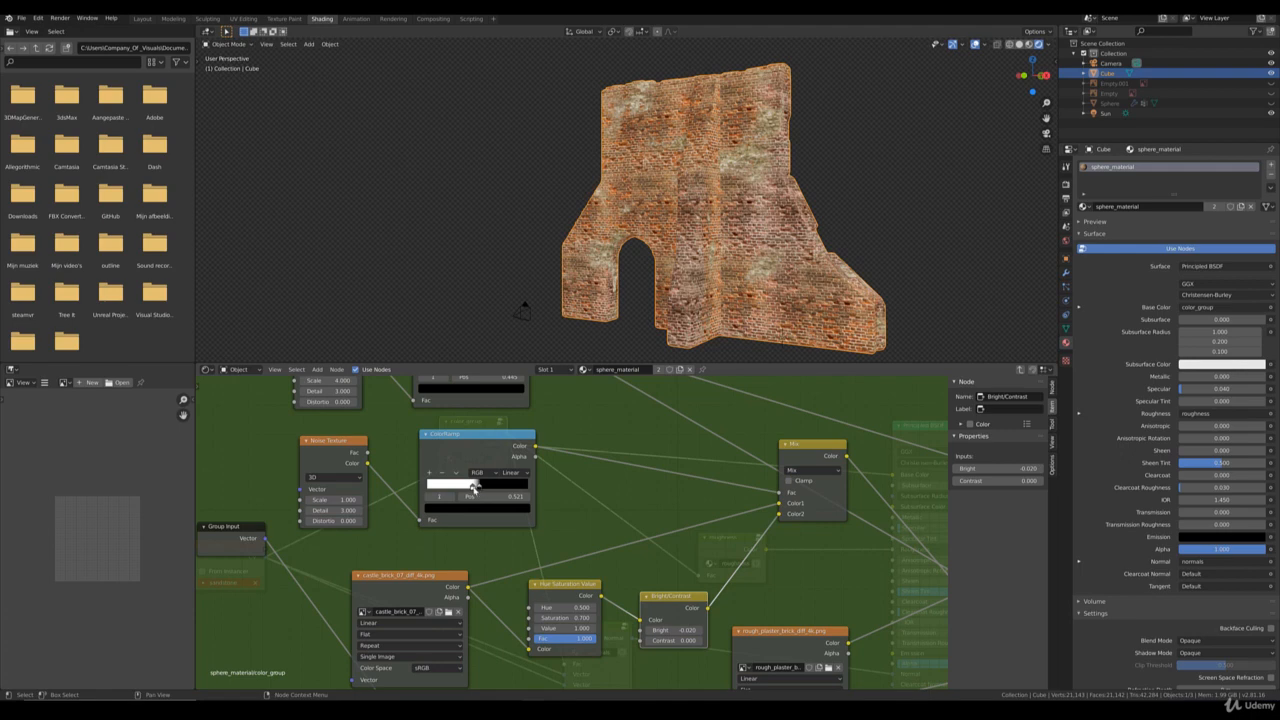
left_click(476, 487)
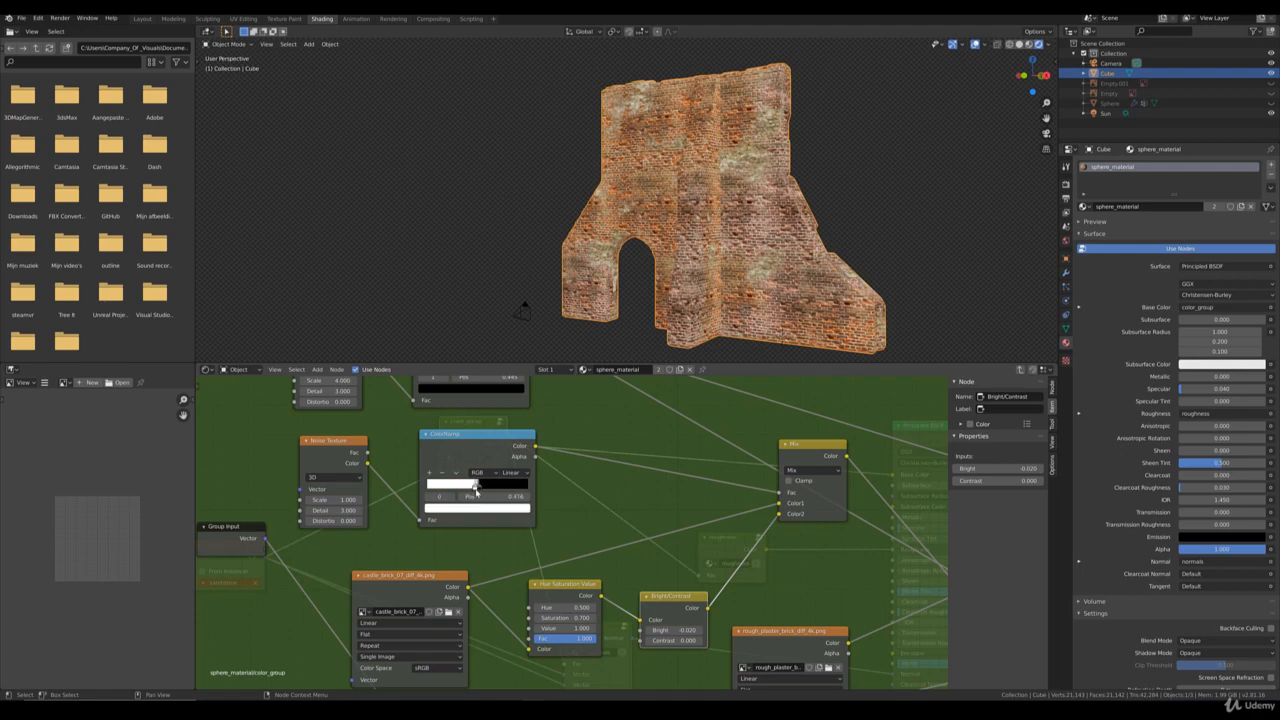
left_click(480, 489)
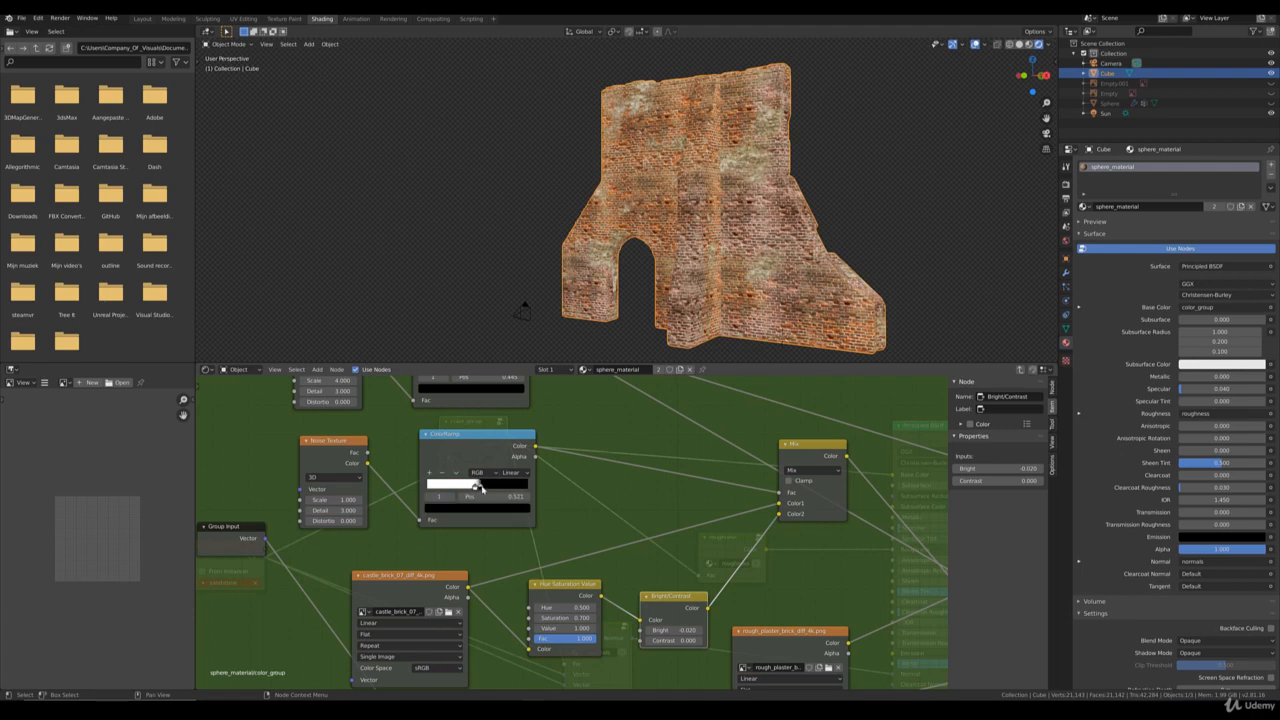
left_click_drag(482, 490, 484, 490)
Step: Examine the brick color variation and plaster patches on the wall from several angles and distances
scroll(660, 248, "down", 3)
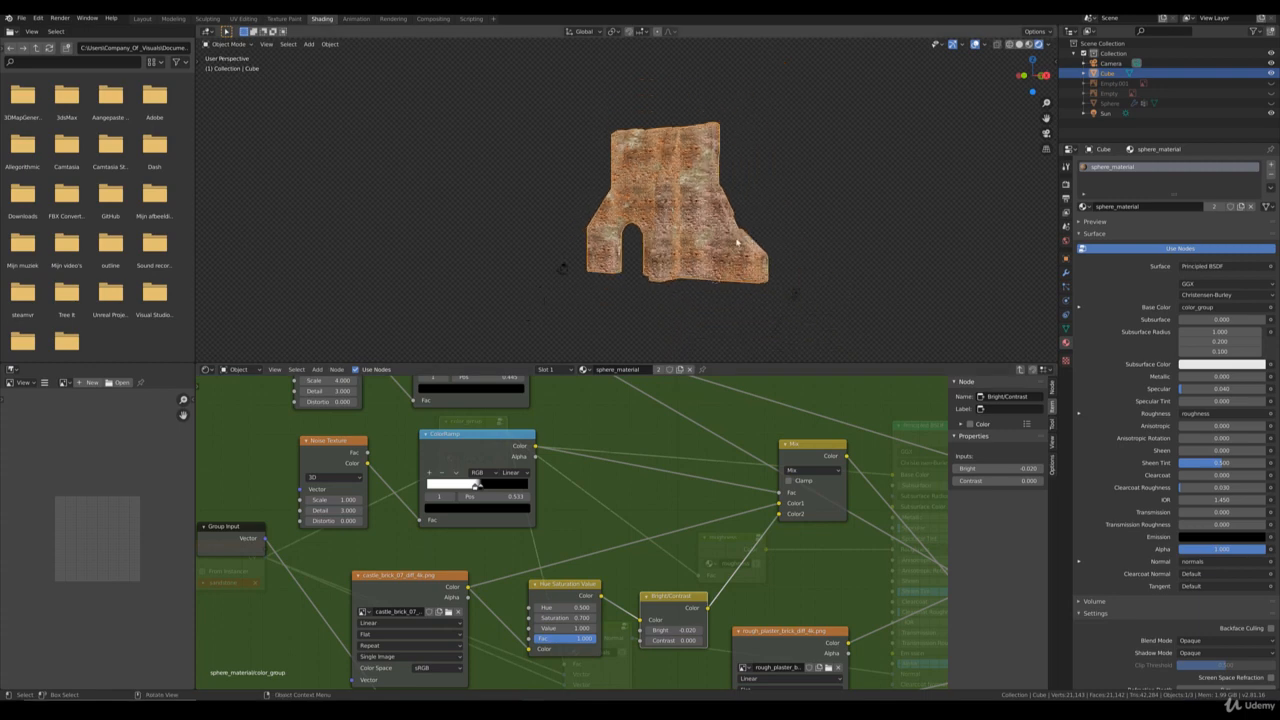
scroll(800, 246, "up", 3)
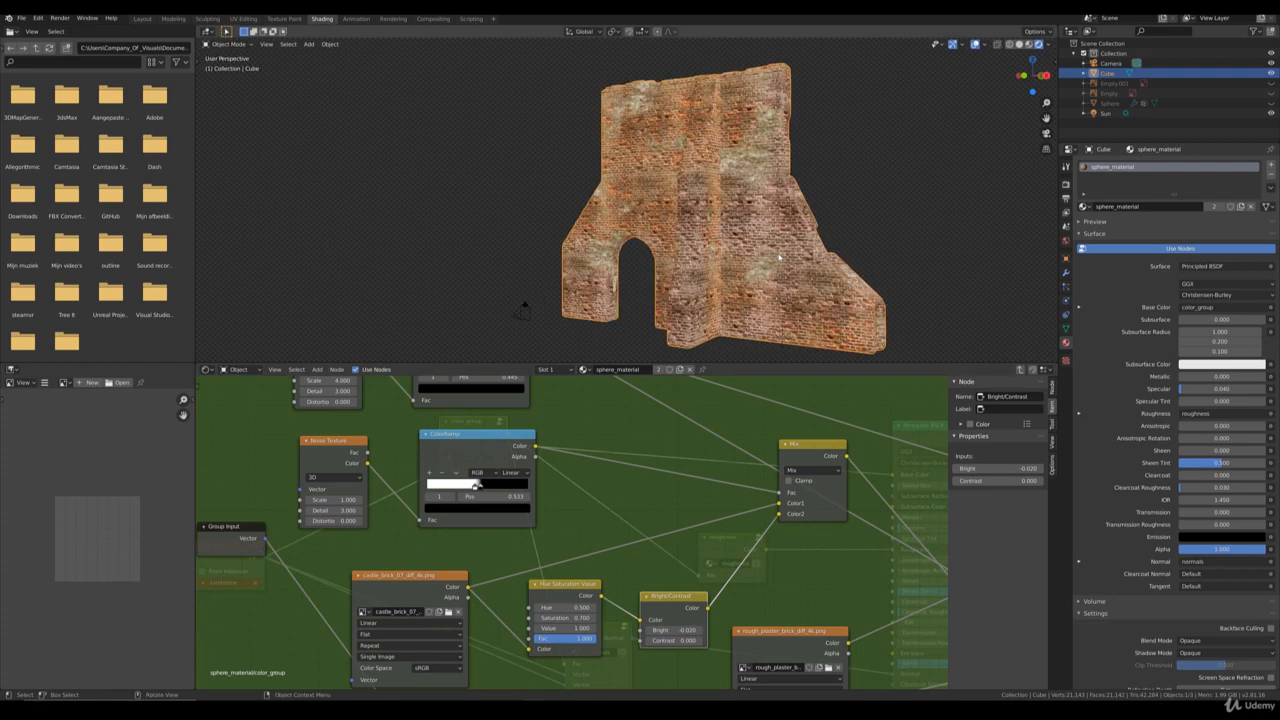
middle_click_drag(777, 257, 717, 268)
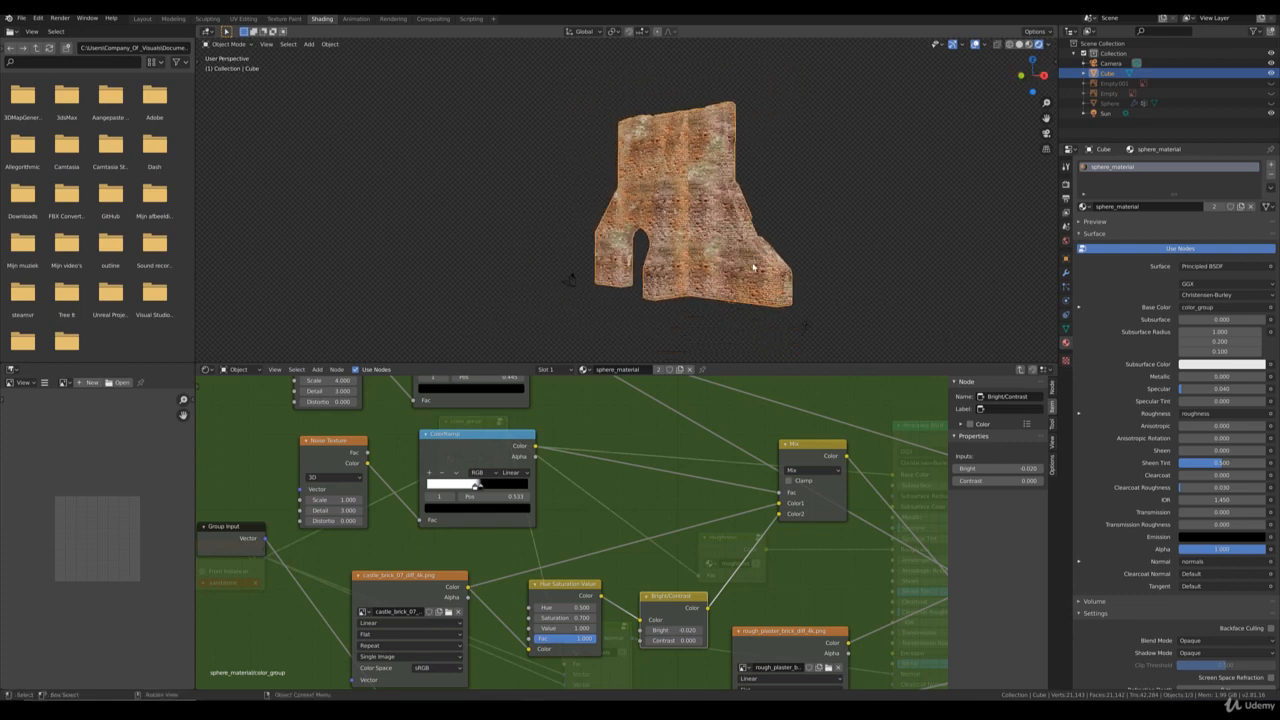
middle_click_drag(761, 268, 675, 230)
scroll(789, 256, "up", 5)
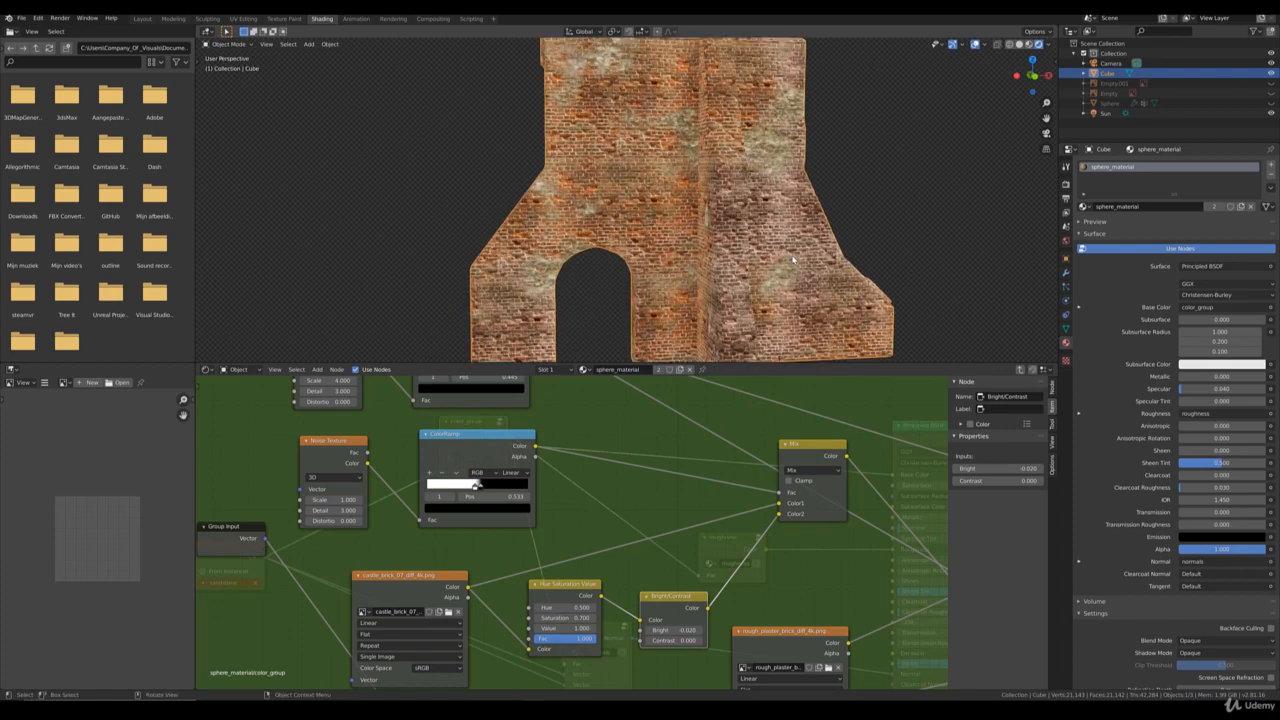
scroll(783, 264, "down", 3)
middle_click_drag(791, 248, 636, 103)
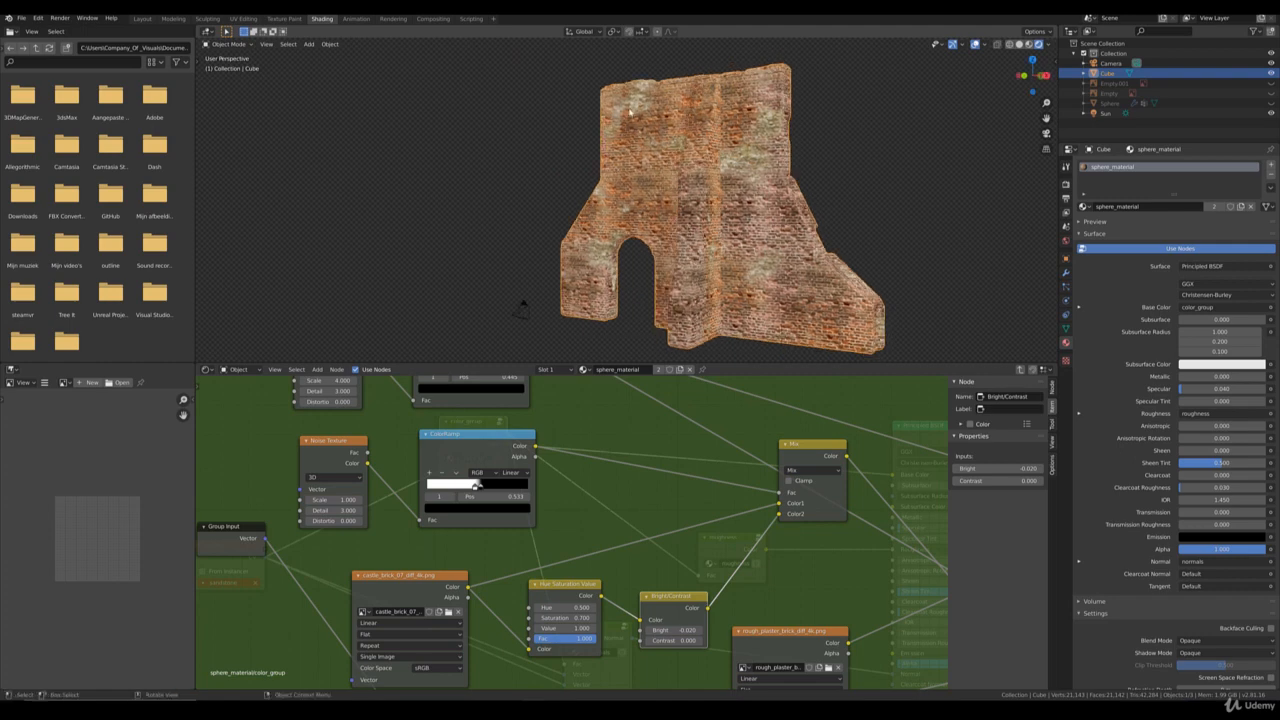
Step: Add a second UV map to the wall mesh and name it sandstone
left_click(1065, 328)
left_click(1271, 316)
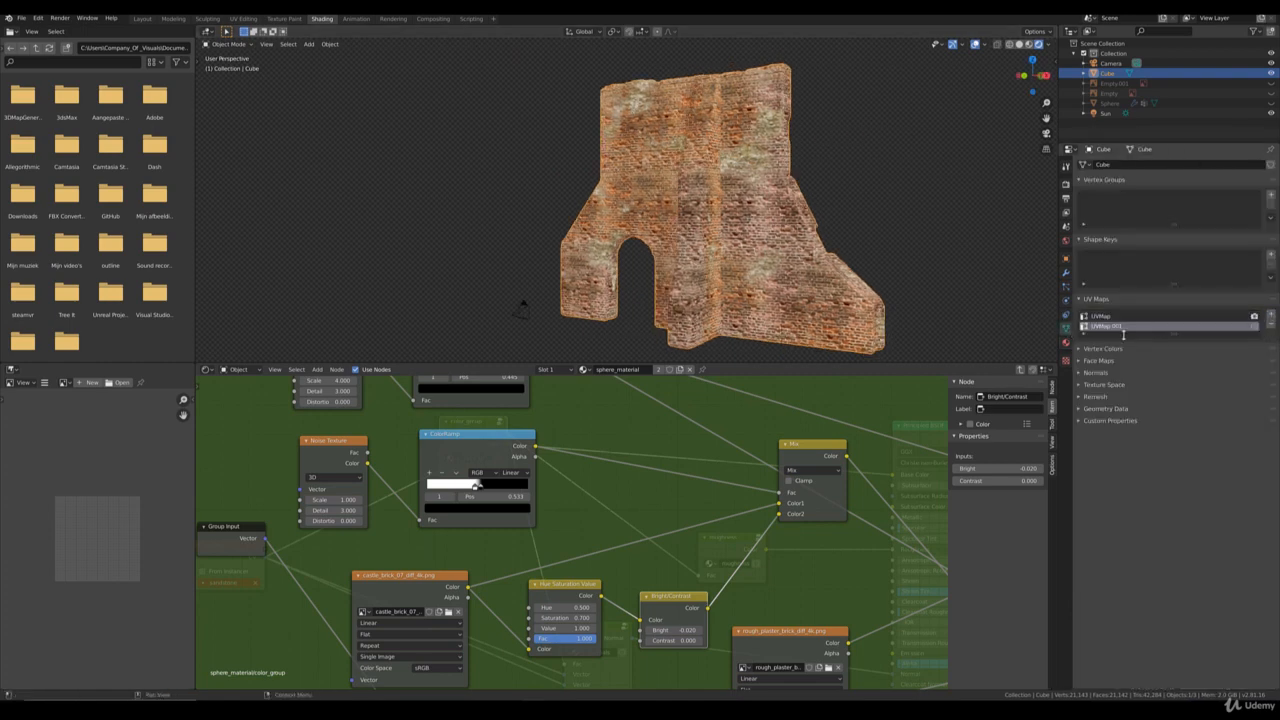
double_click(1117, 328)
type("stone")
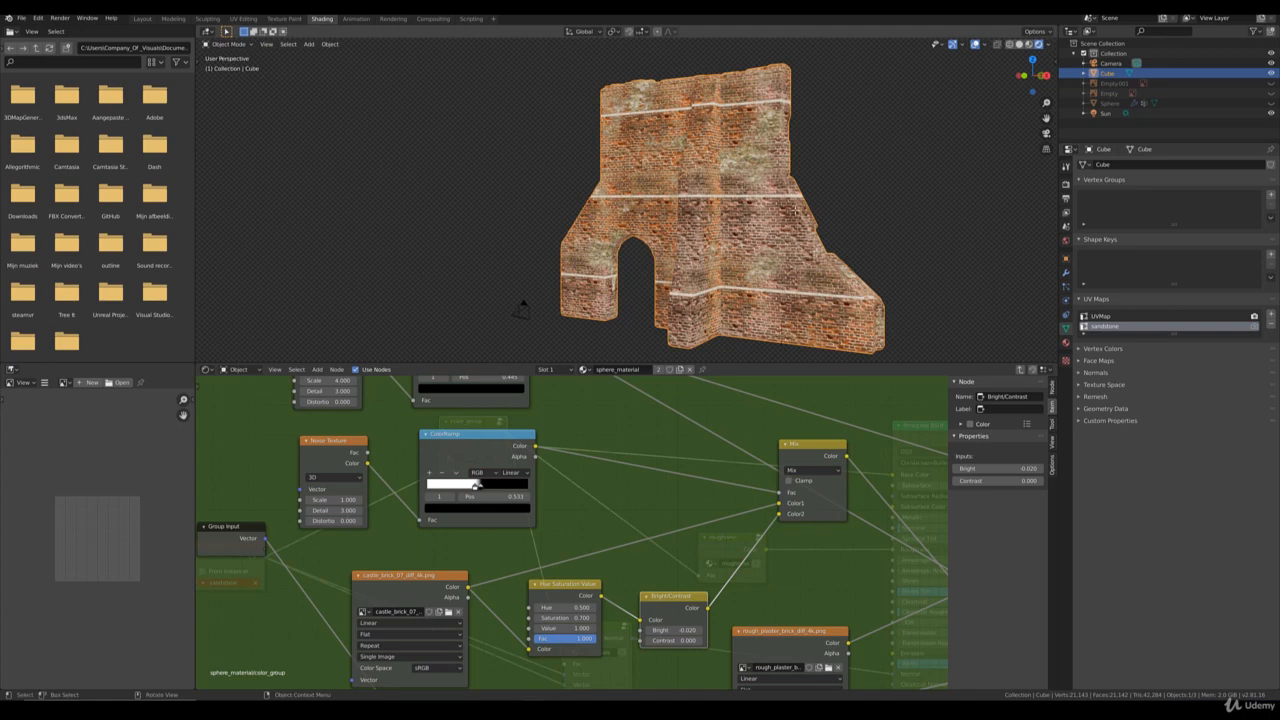
Step: Enter Edit Mode in the UV Editing workspace and shrink the wall's whole sandstone UV layout
key("Tab")
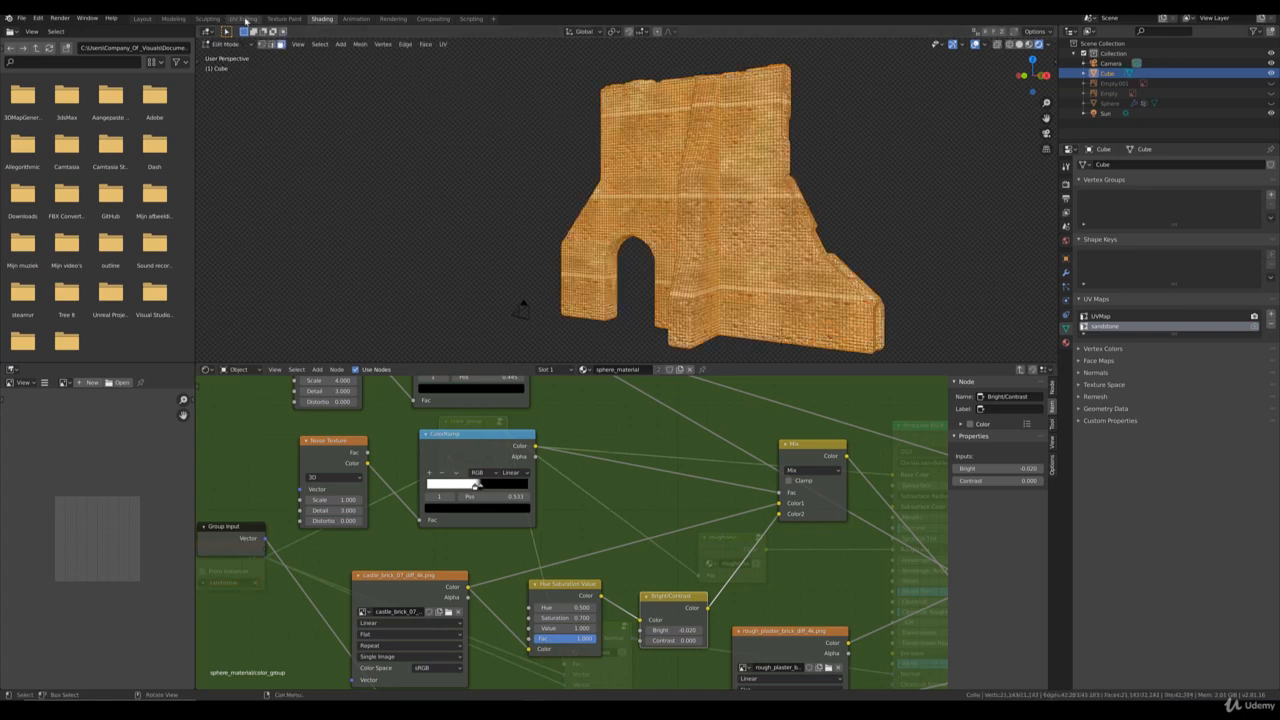
left_click(243, 18)
scroll(351, 438, "down", 3)
scroll(360, 450, "down", 2)
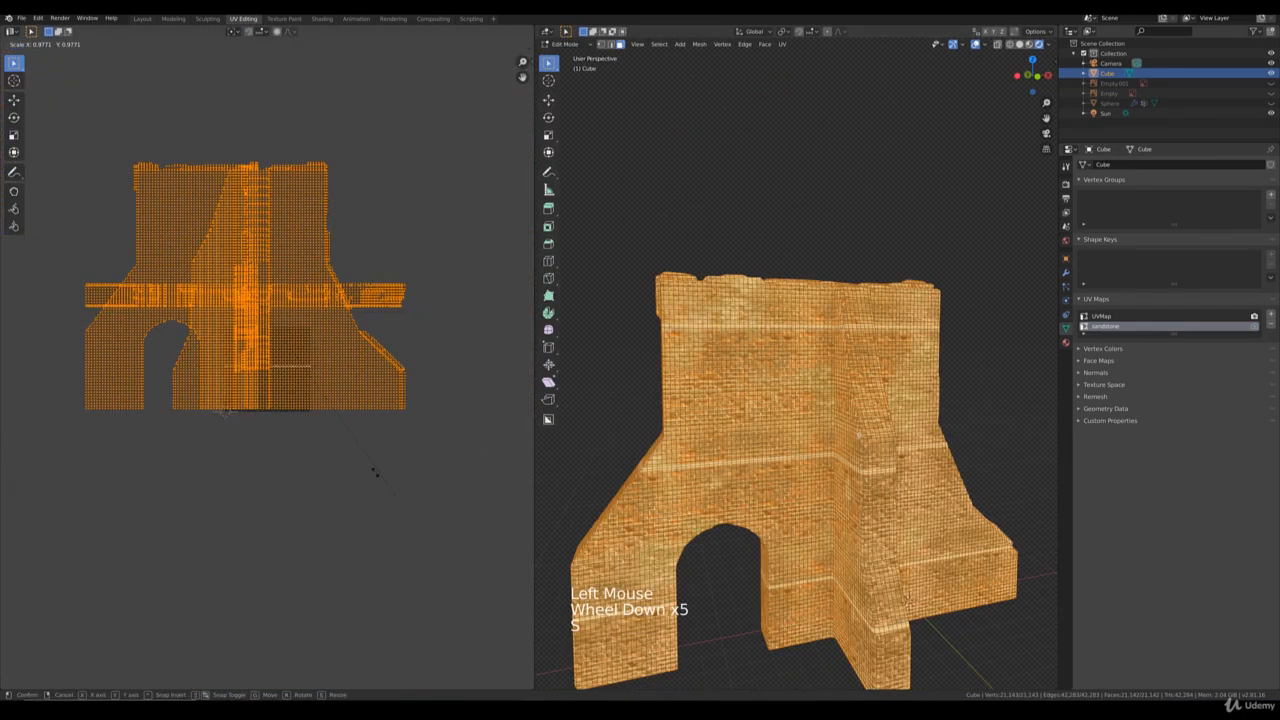
key("s")
left_click(289, 317)
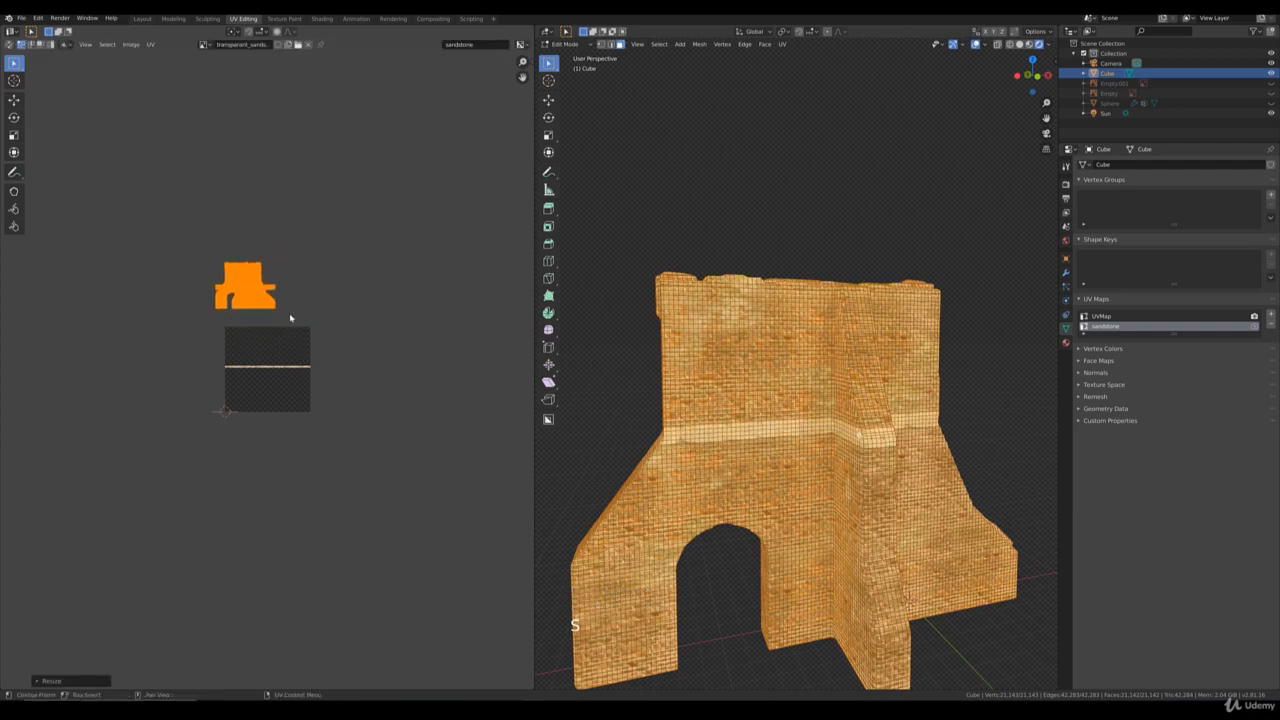
Step: Move and rescale the UV layout into the transparent area above the sandstone strip, and return to Object Mode
scroll(292, 317, "up", 2)
key("g")
key("s")
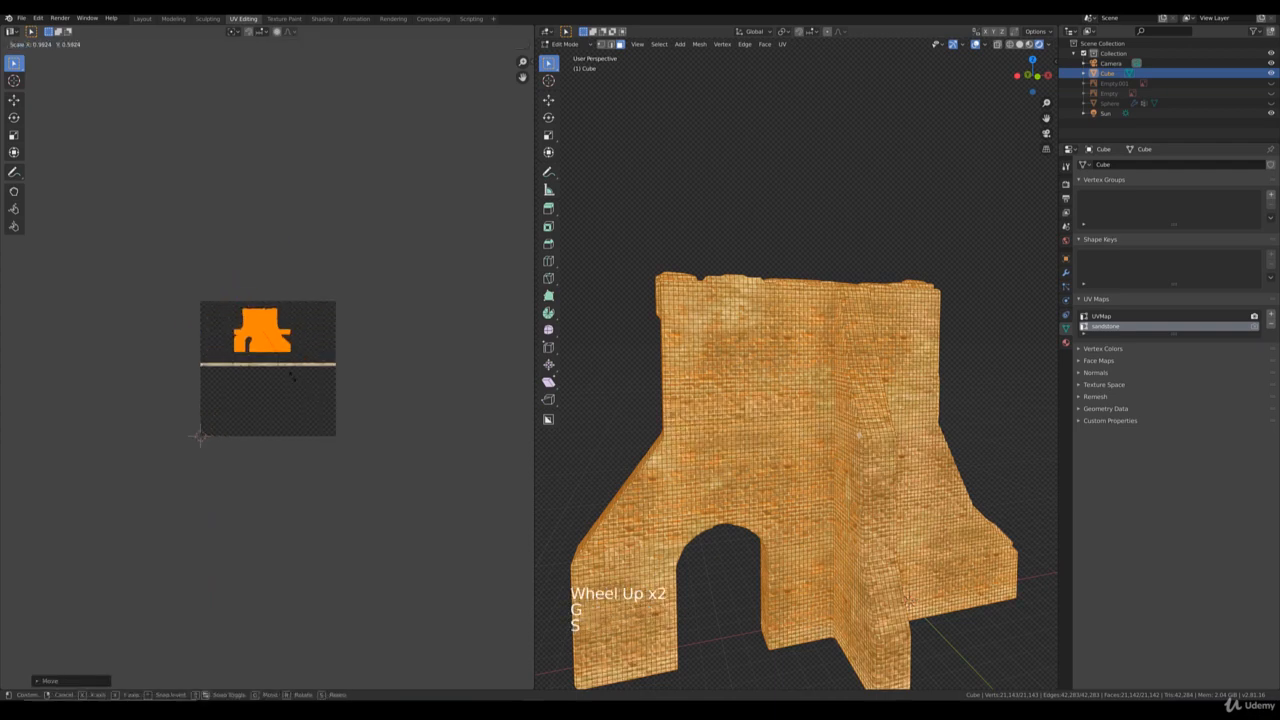
left_click(320, 407)
key("Tab")
Step: Inspect the whole wall in front orthographic view
scroll(791, 434, "down", 2)
middle_click_drag(791, 434, 784, 441)
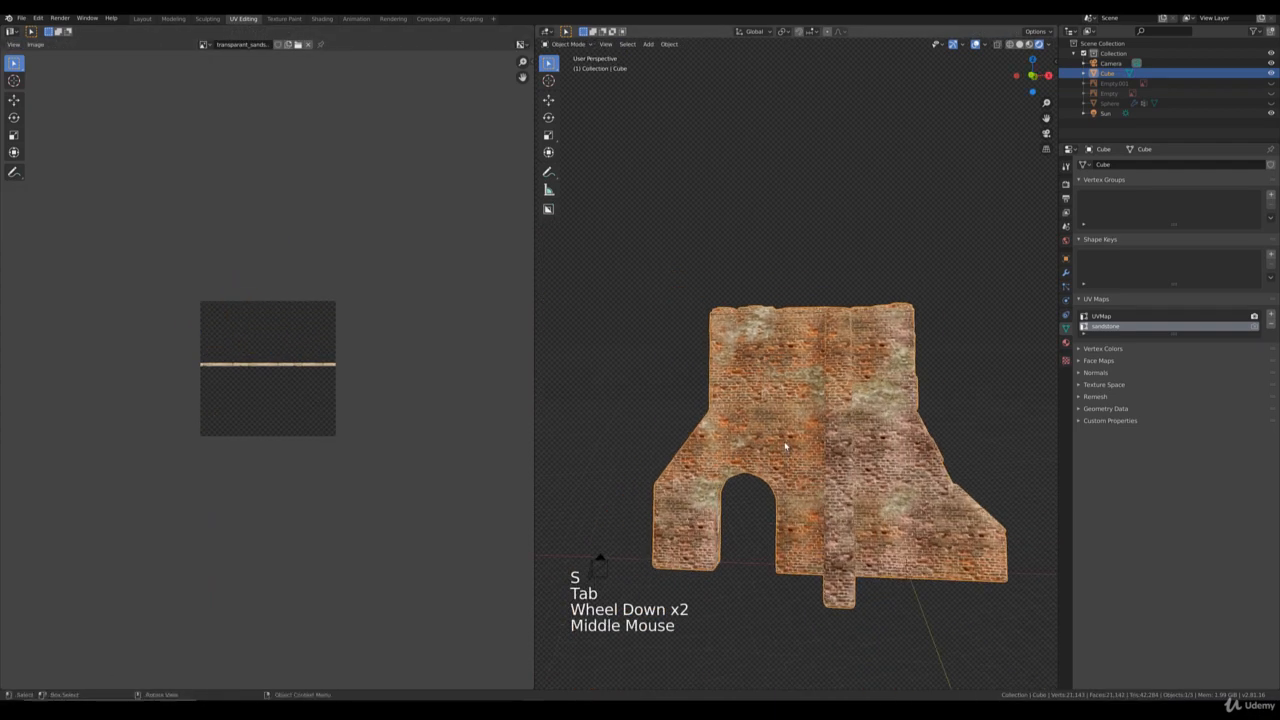
key("KP_1")
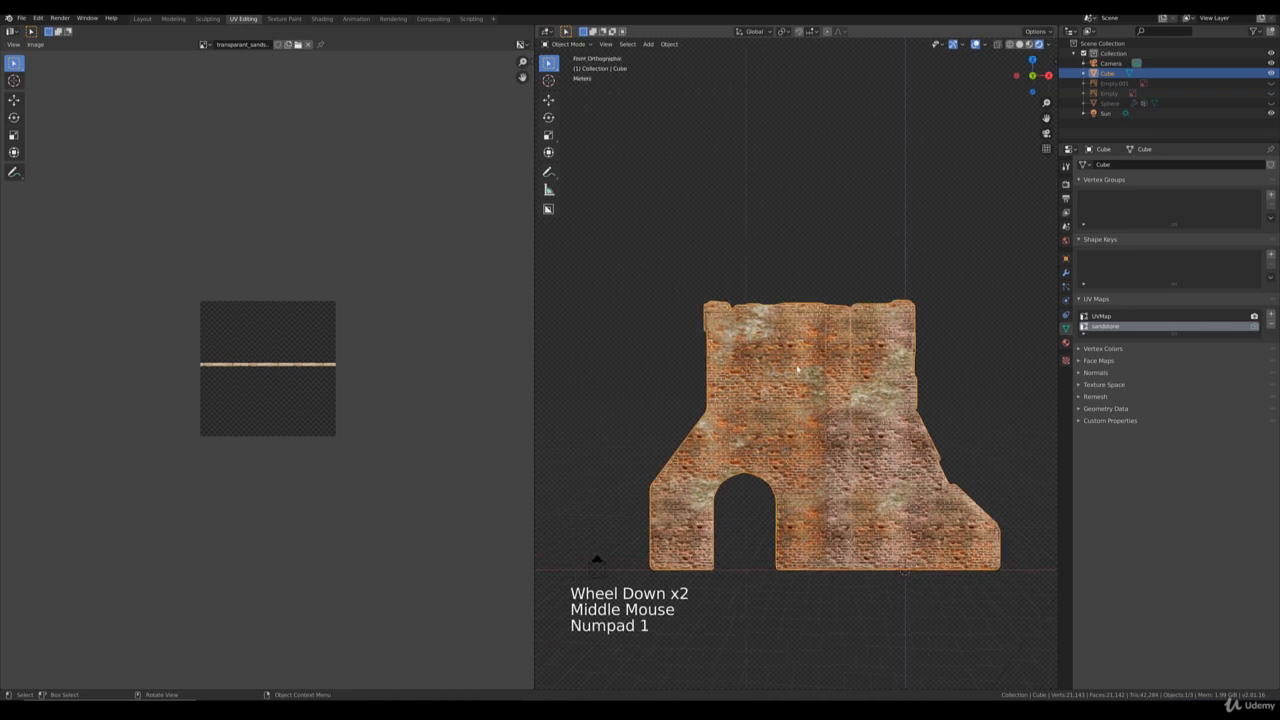
scroll(822, 433, "up", 1)
middle_click_drag(804, 453, 777, 343, "shift")
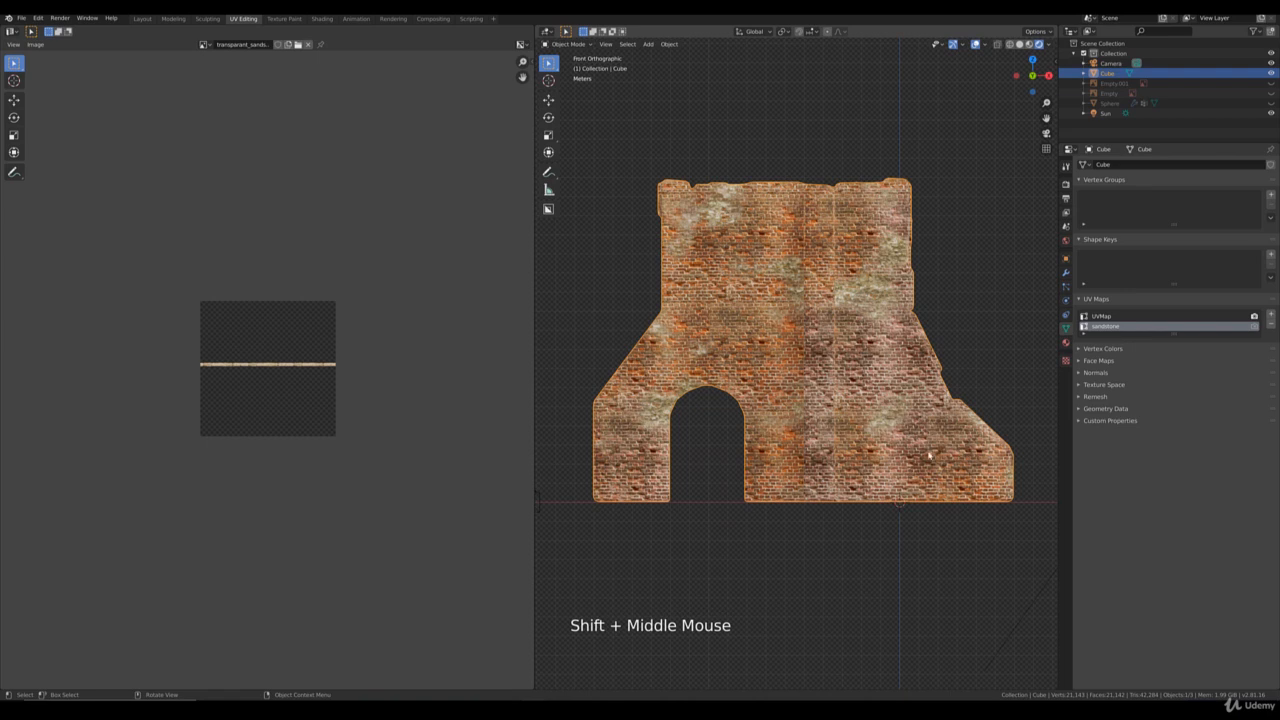
middle_click_drag(730, 210, 725, 288, "shift")
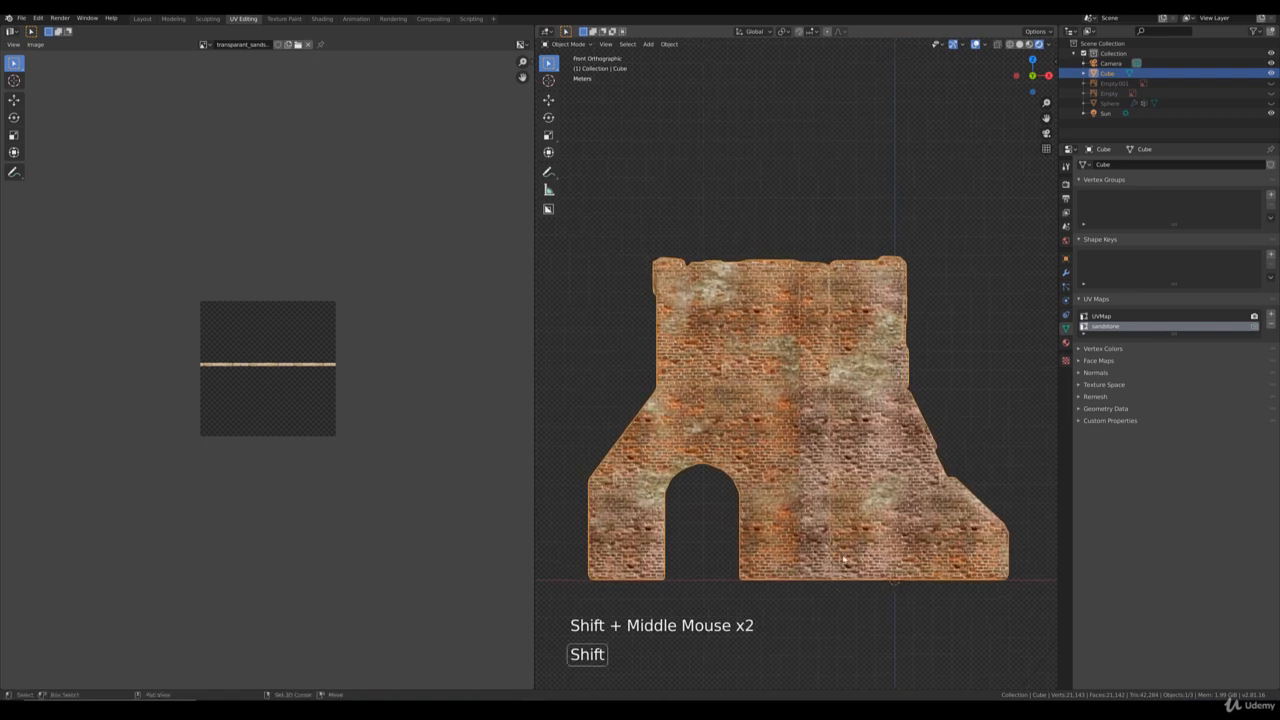
Step: Enter Edit Mode in wireframe vertex selection and box-select the low strip of vertices along the wall's whole base
middle_click_drag(840, 580, 846, 494, "shift")
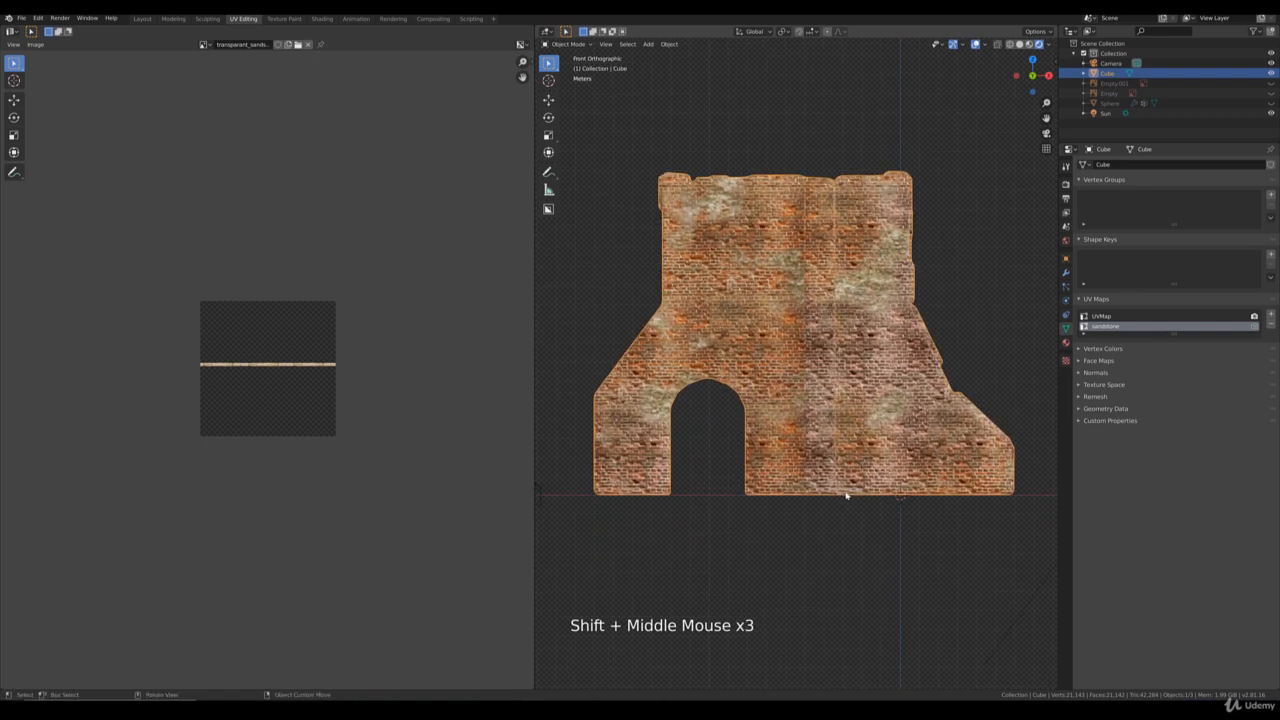
key("Tab")
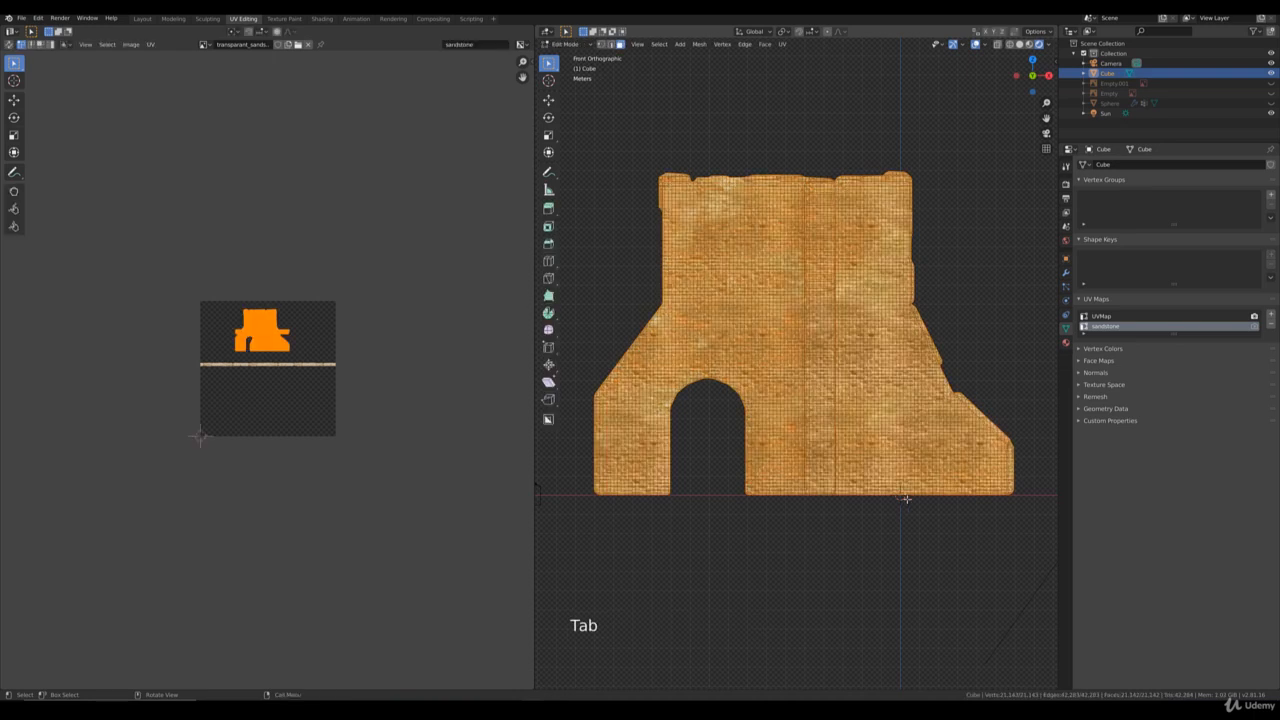
key("z")
left_click(818, 483)
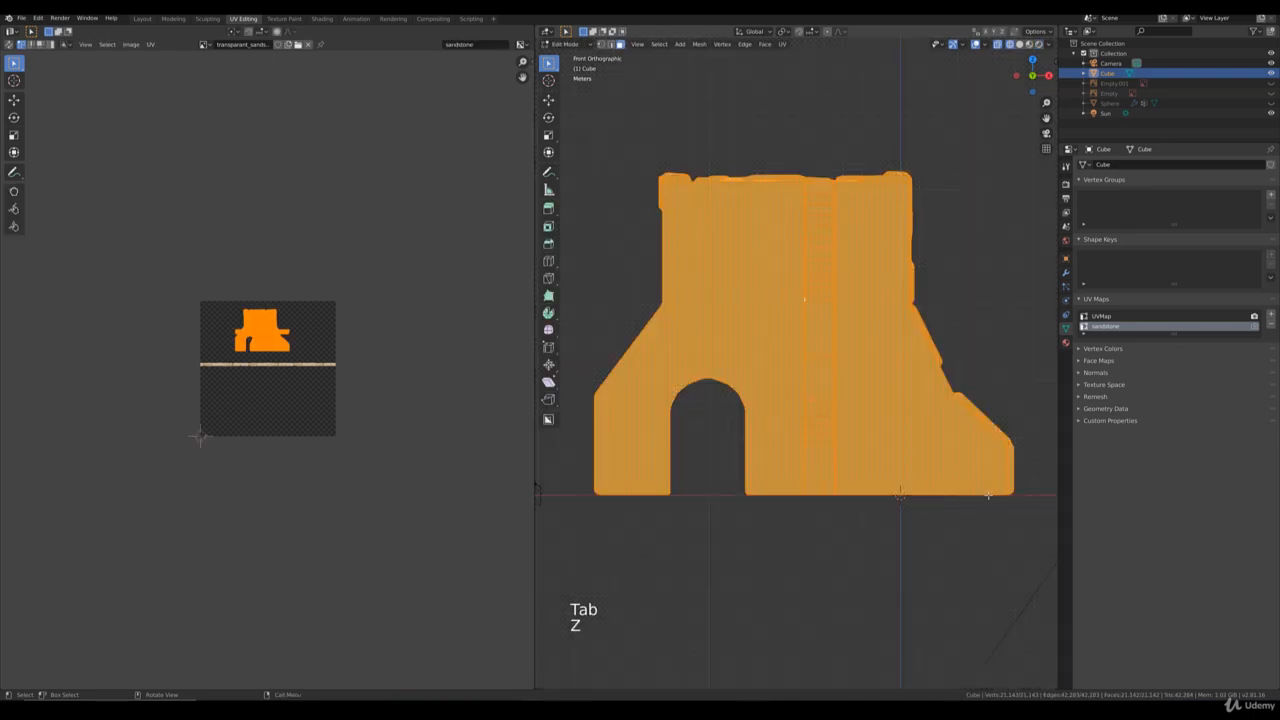
left_click(988, 494)
key("1")
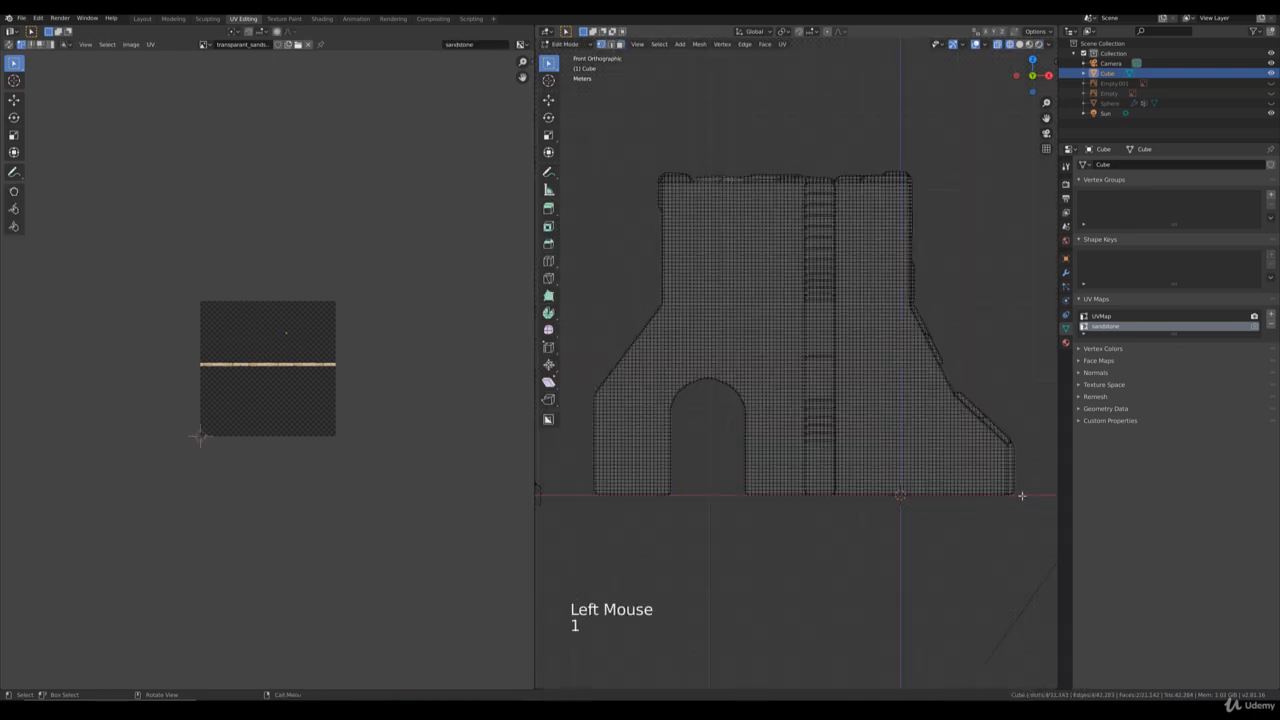
left_click(1020, 497)
key("b")
left_click_drag(1032, 504, 580, 481)
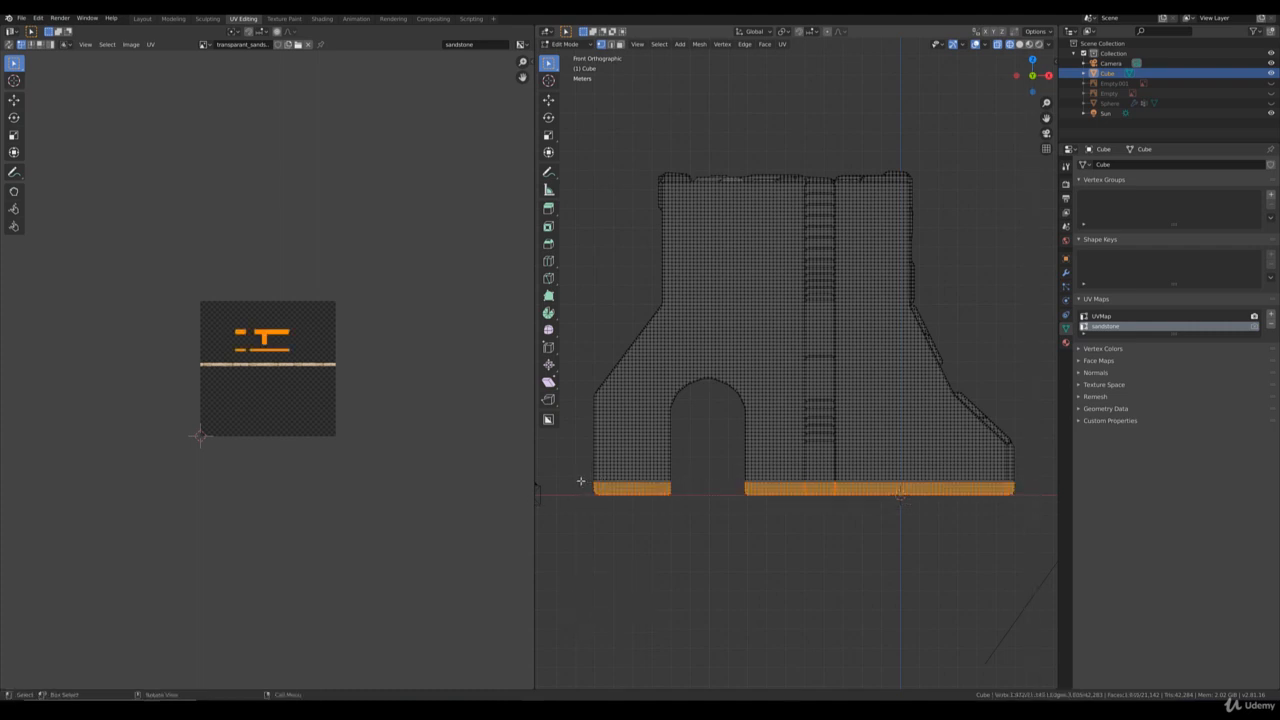
key("b")
left_click_drag(583, 481, 566, 477)
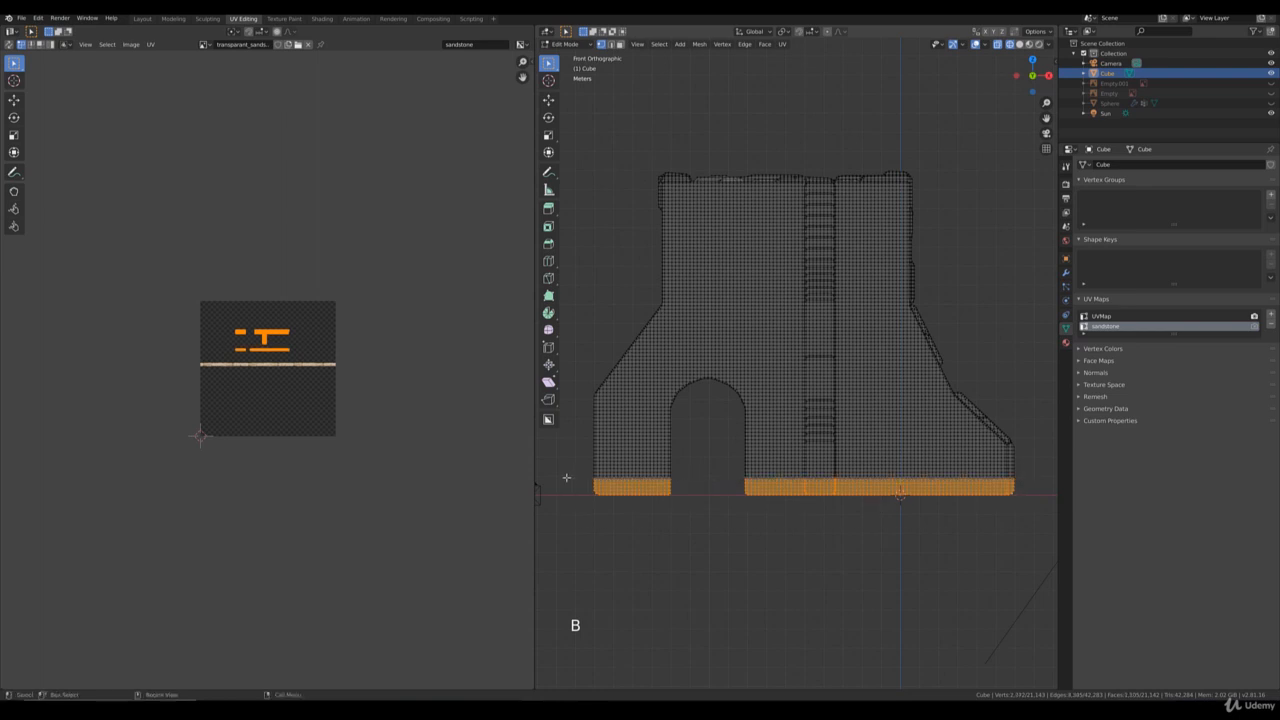
Step: With the sandstone UV map active, unwrap the base strip using Project from View in a slightly rotated orthographic view
left_click(1100, 317)
left_click(1108, 328)
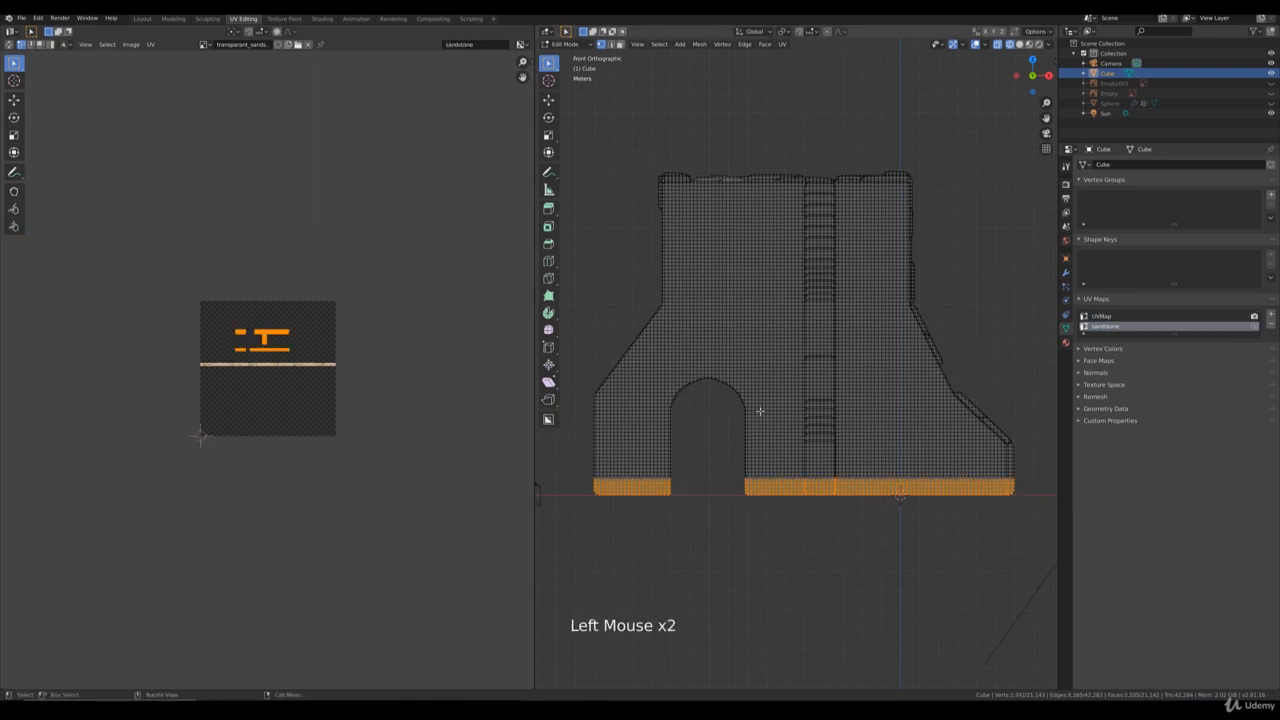
scroll(277, 380, "up", 6)
scroll(275, 265, "up", 2)
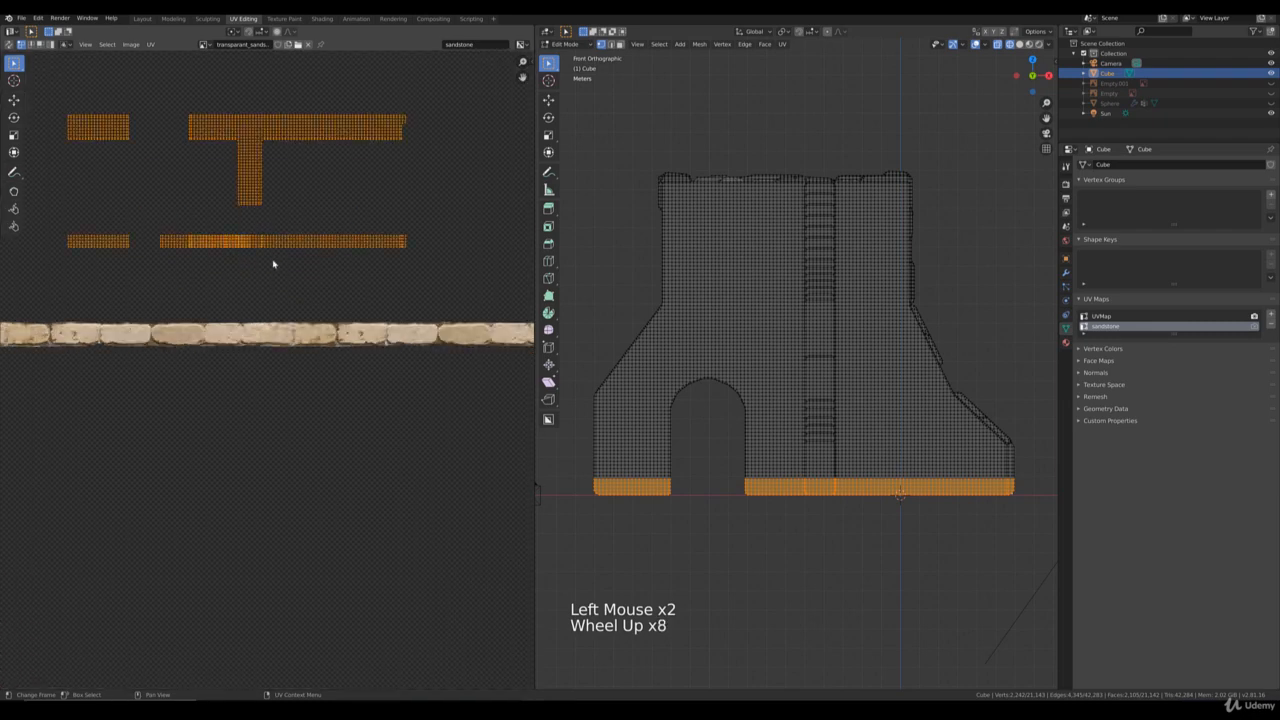
scroll(866, 450, "down", 3)
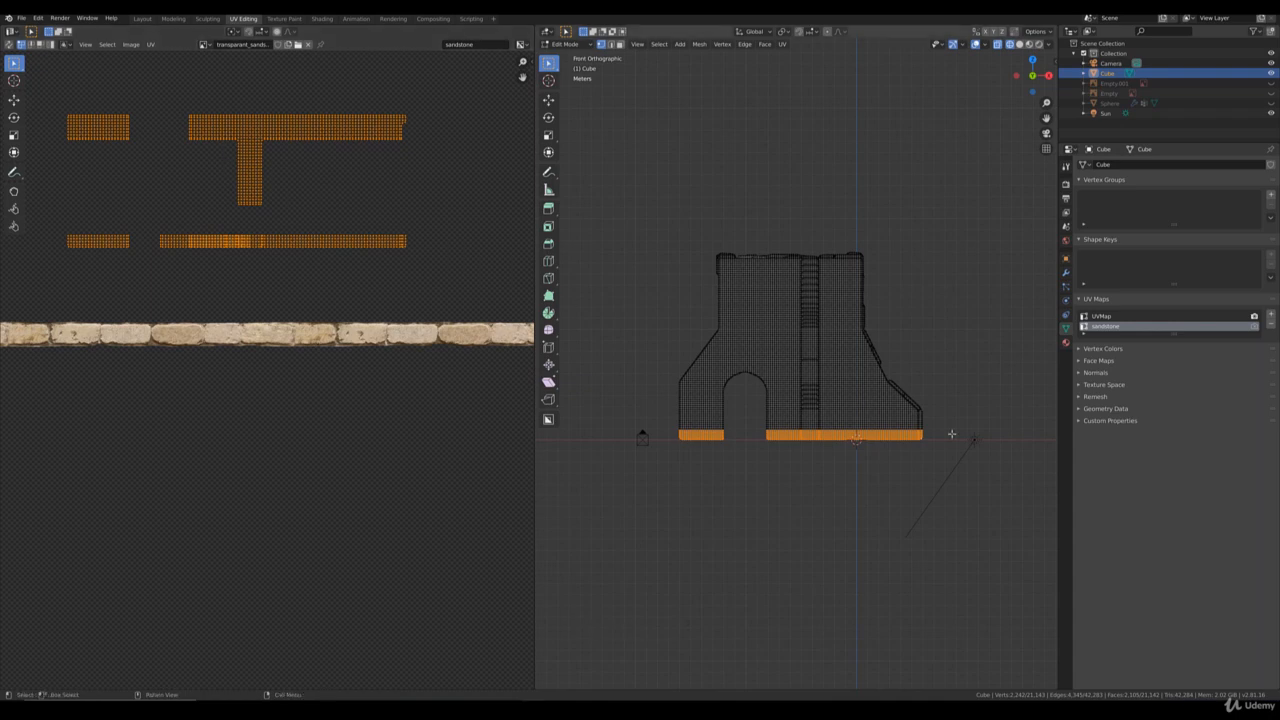
key("KP_4")
key("KP_4")
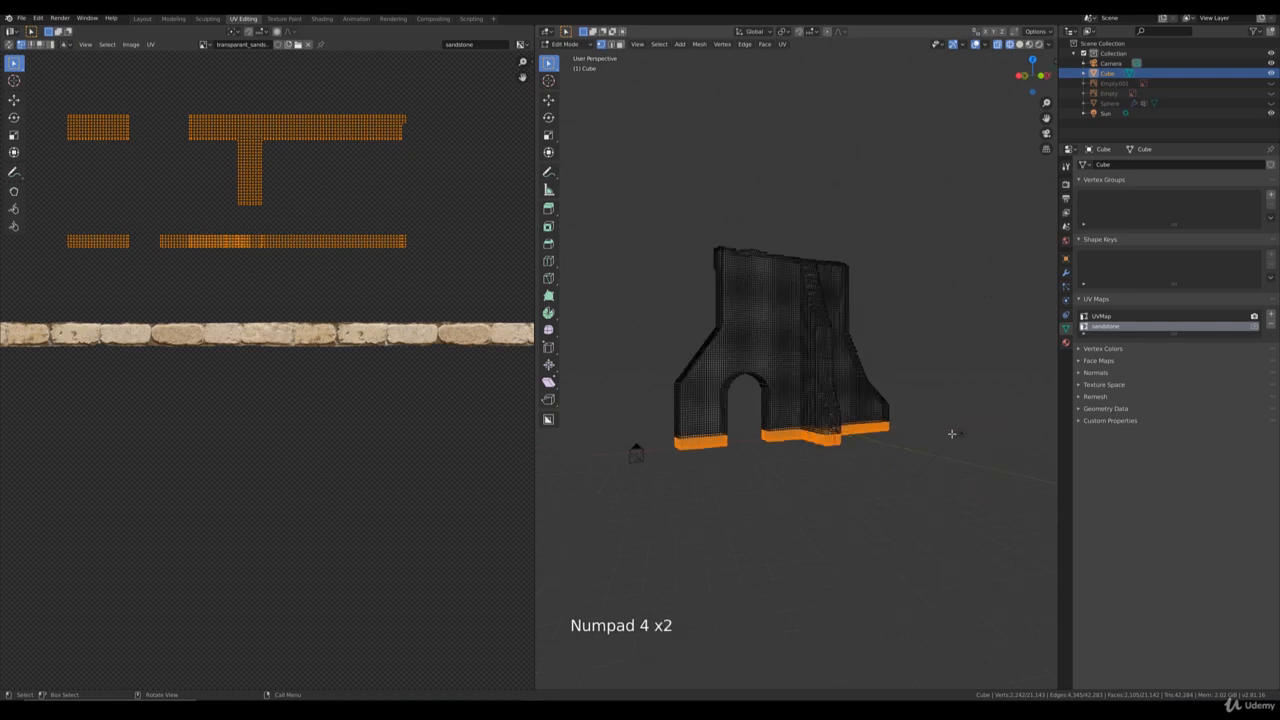
key("KP_5")
key("u")
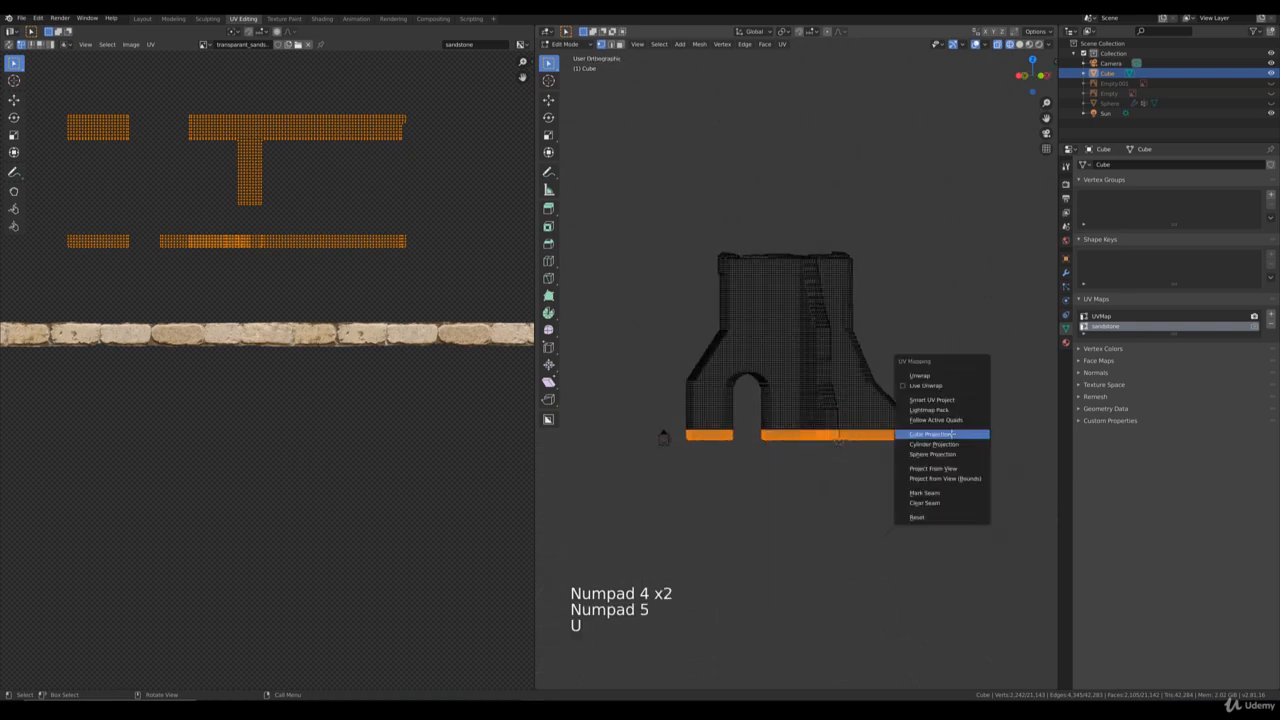
left_click(937, 467)
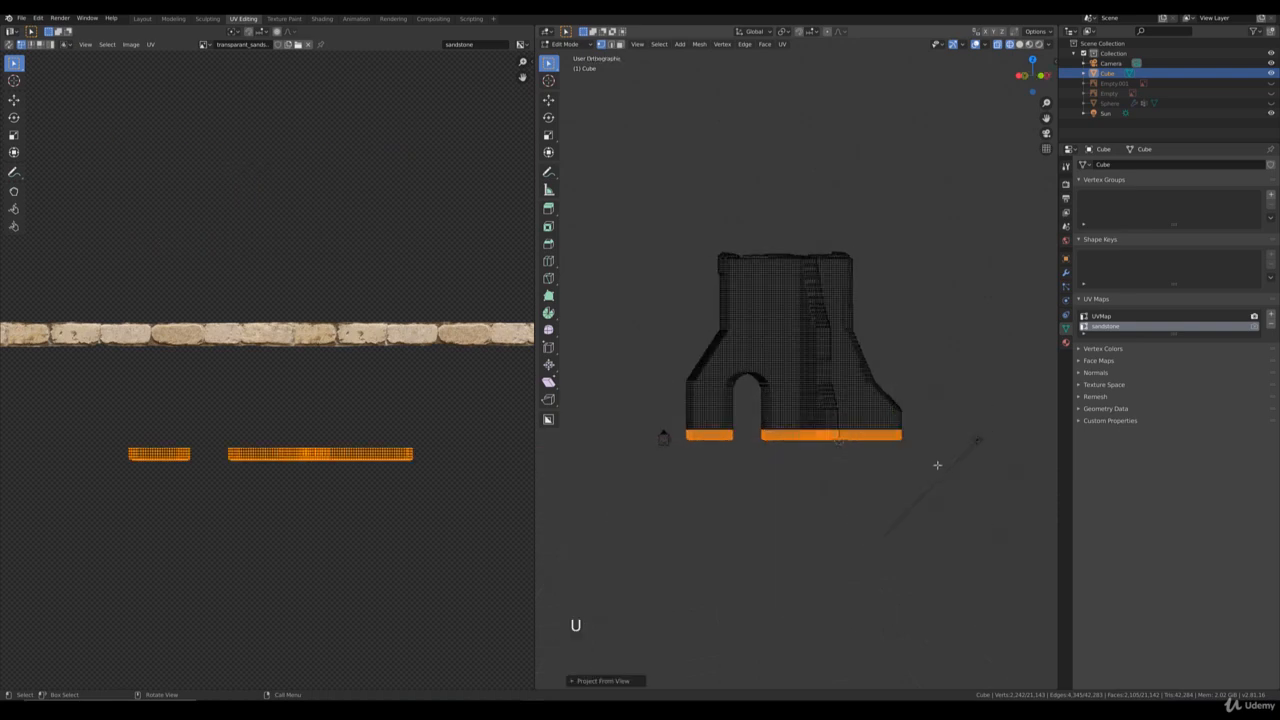
Step: Show the wall in rendered shading, enlarge the base strip's UVs and move them up to the sandstone strip
scroll(331, 437, "down", 5)
key("z")
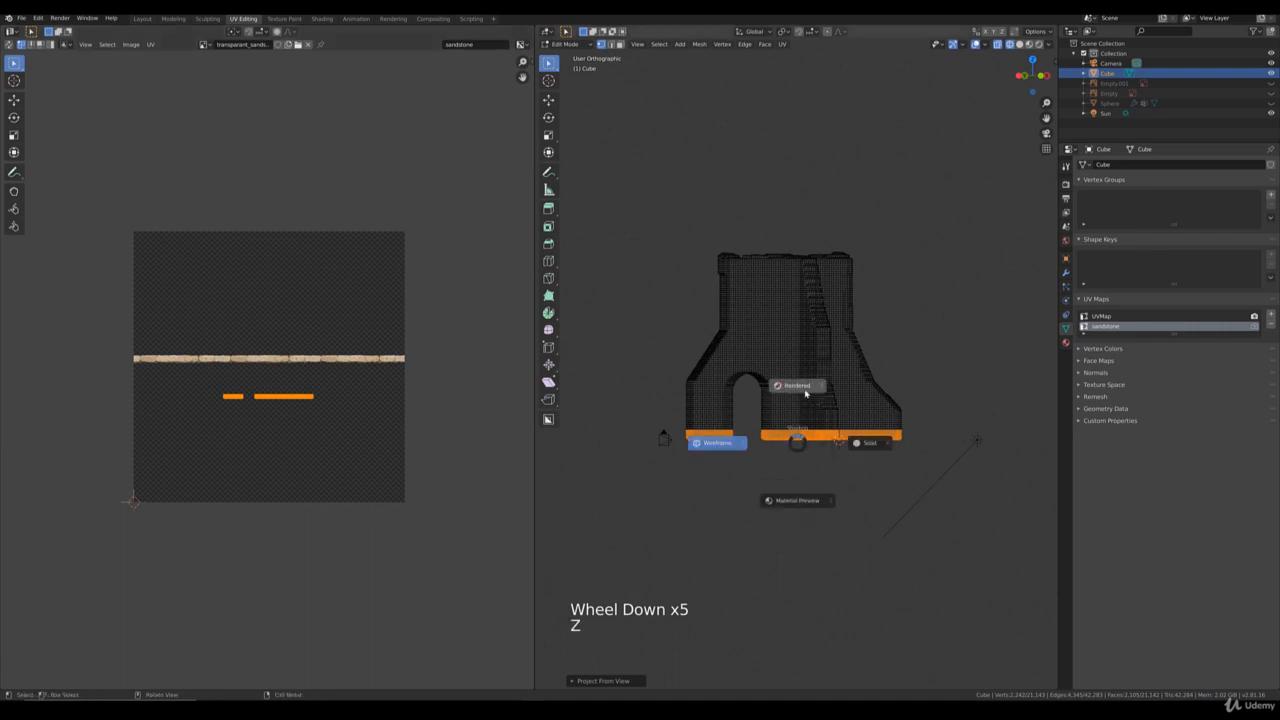
left_click(805, 393)
scroll(790, 484, "up", 4)
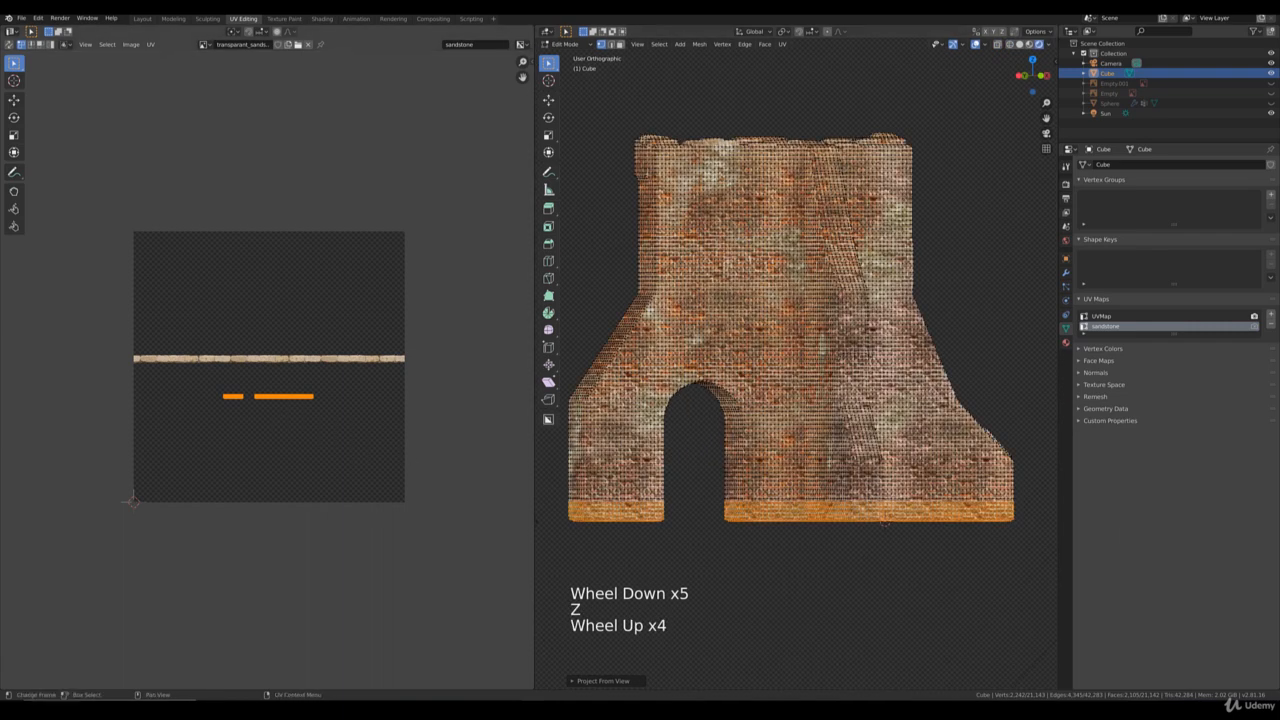
key("s")
left_click(368, 494)
key("g")
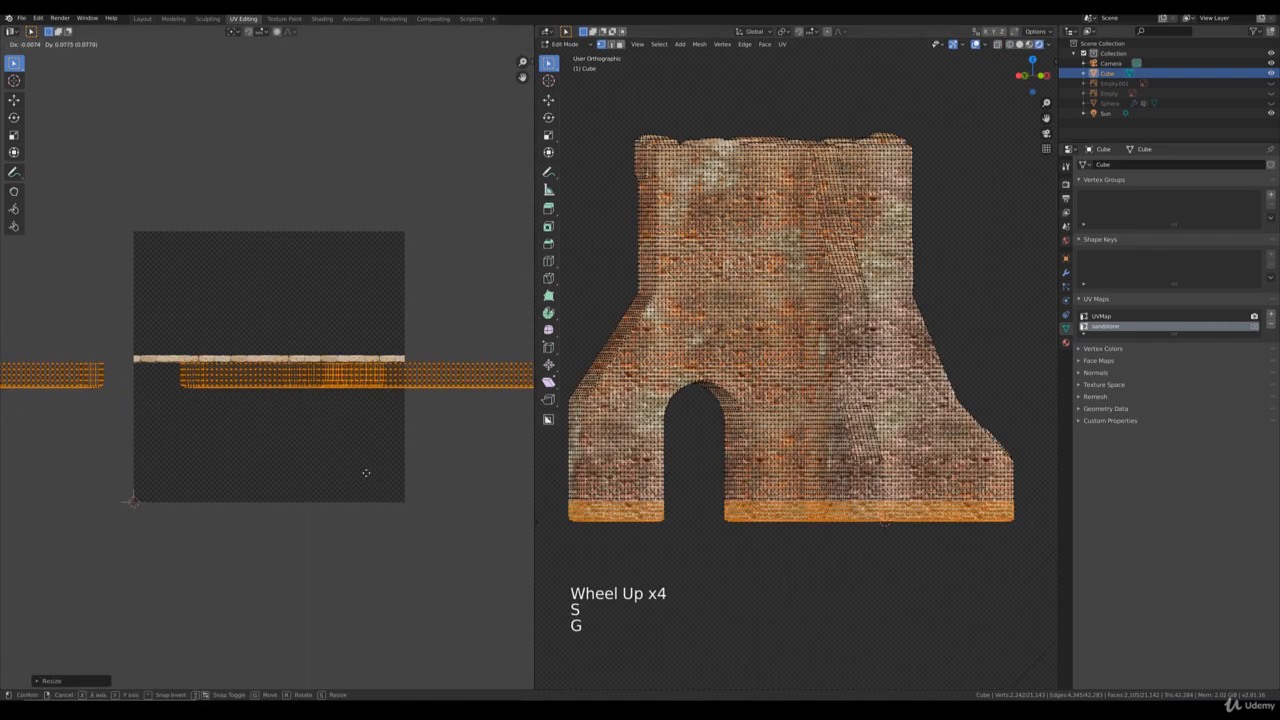
left_click(358, 460)
key("s")
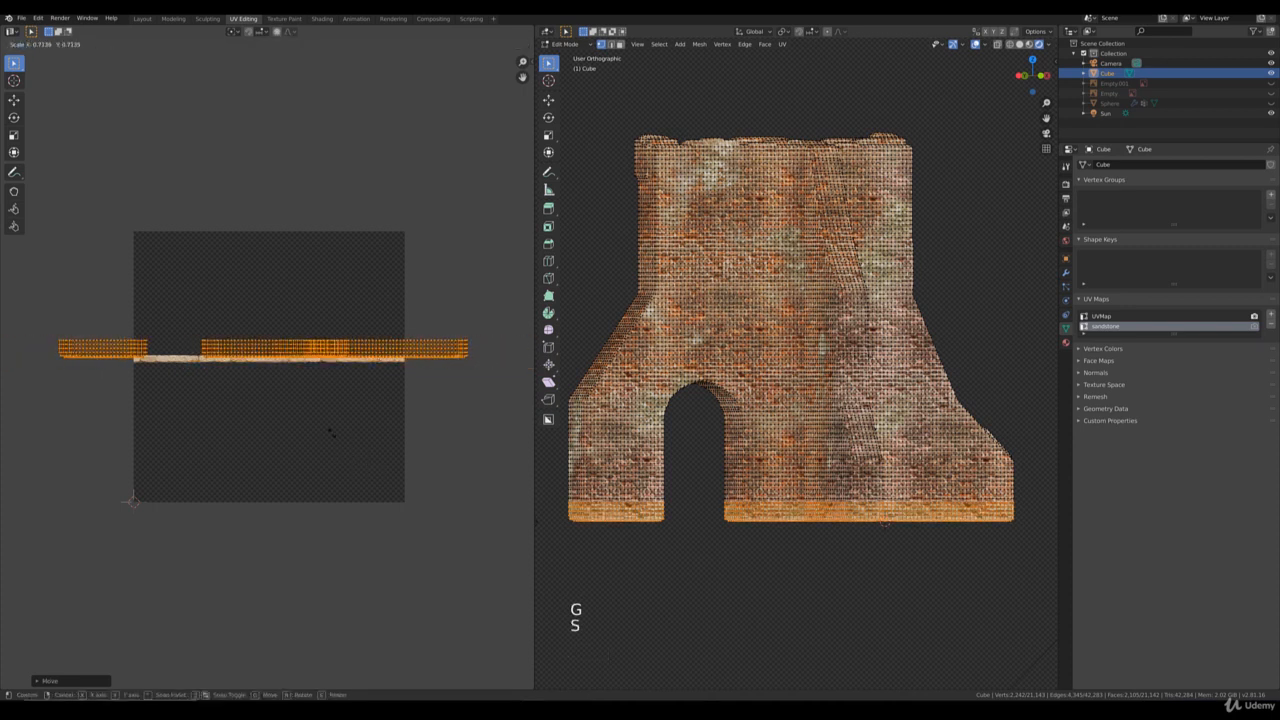
left_click(326, 434)
Step: Shrink and nudge the base UVs until they line up with the sandstone strip's width and lower edge, and return to Object Mode
key("g")
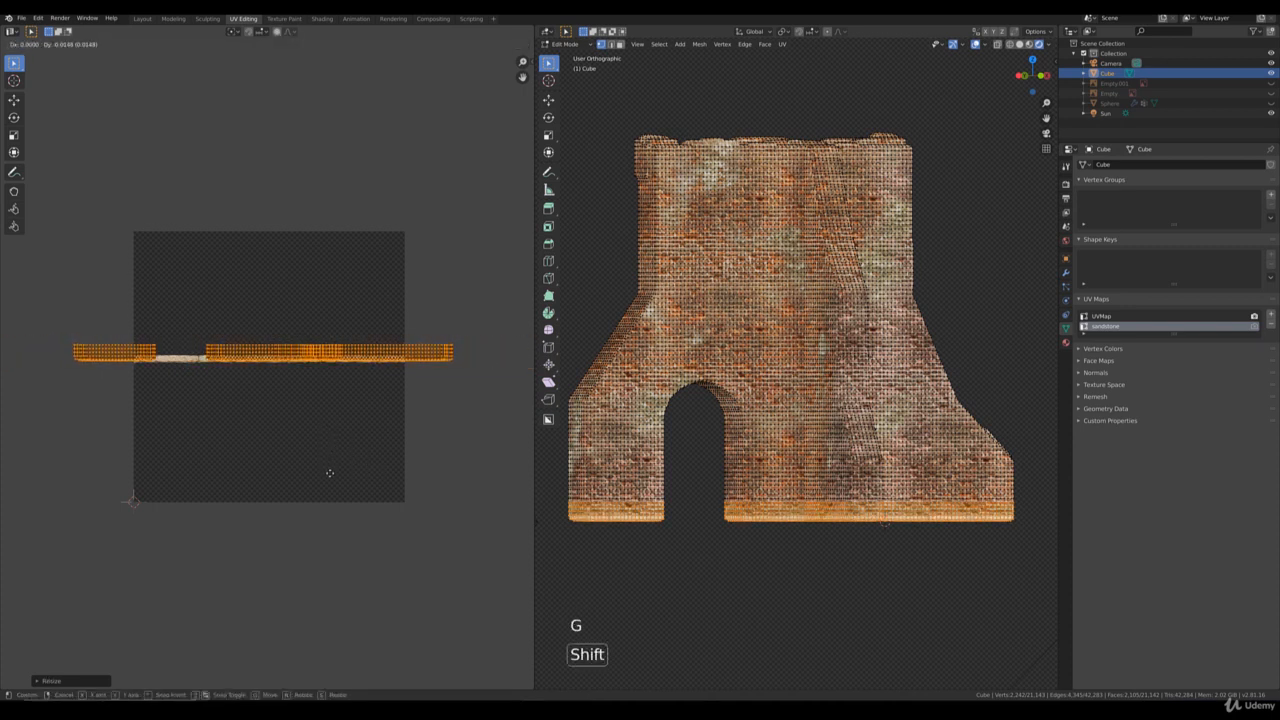
left_click(391, 493)
key("s")
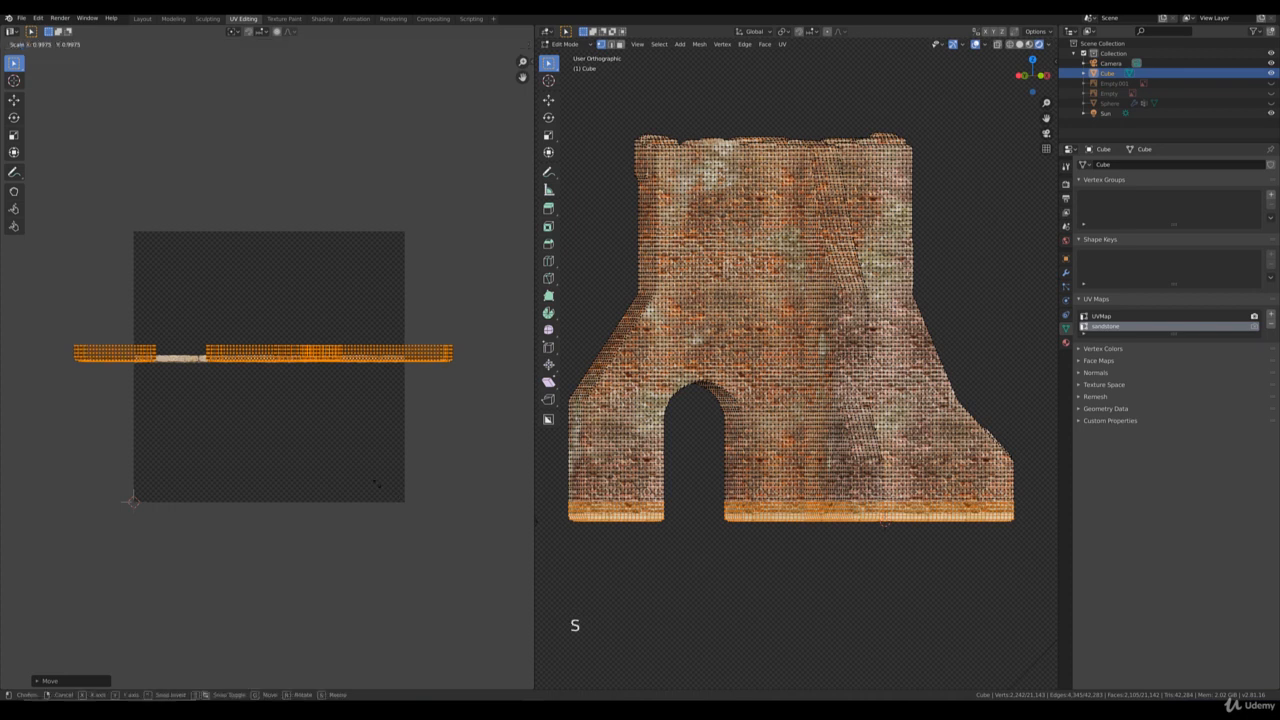
left_click(355, 470)
key("g")
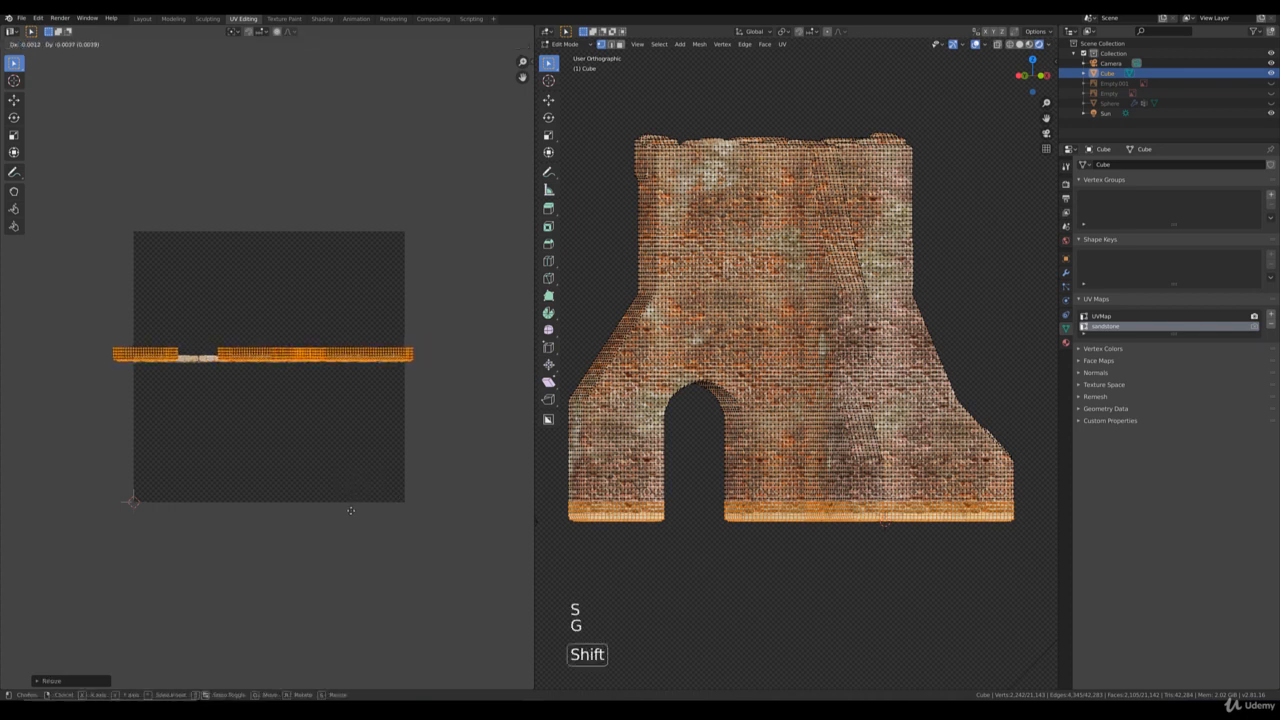
left_click(349, 503)
key("s")
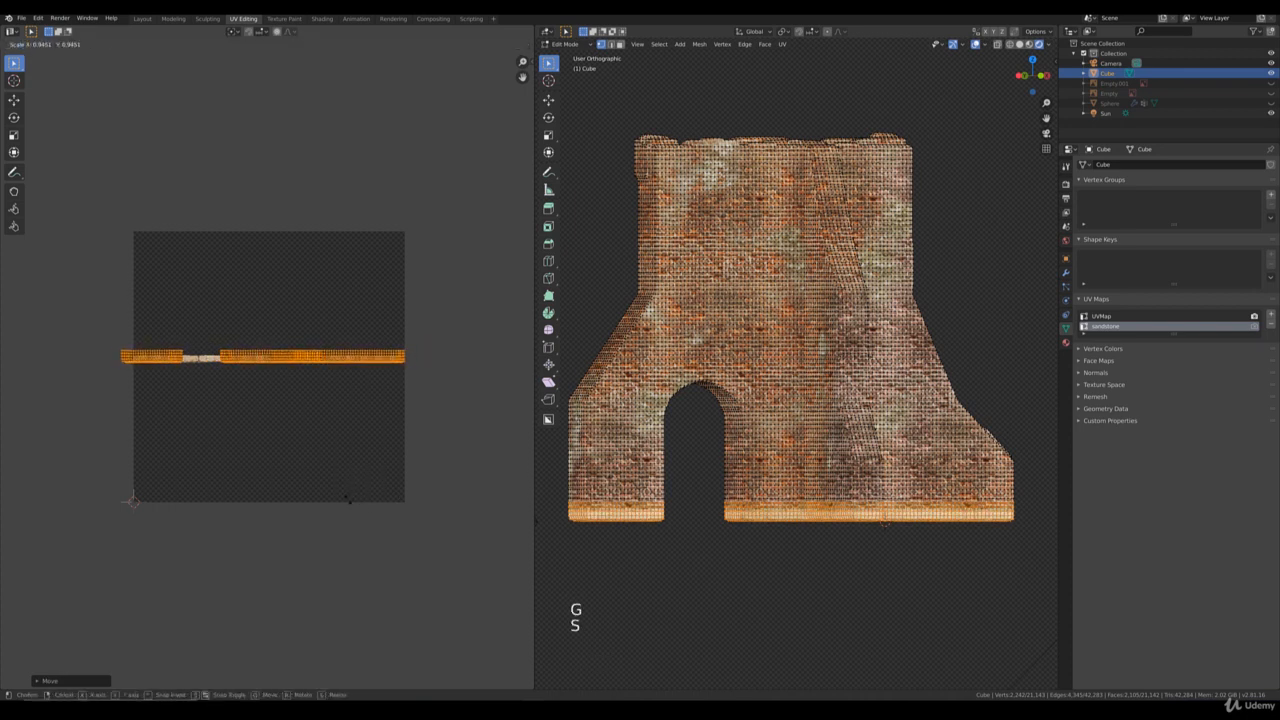
left_click(349, 500)
key("g")
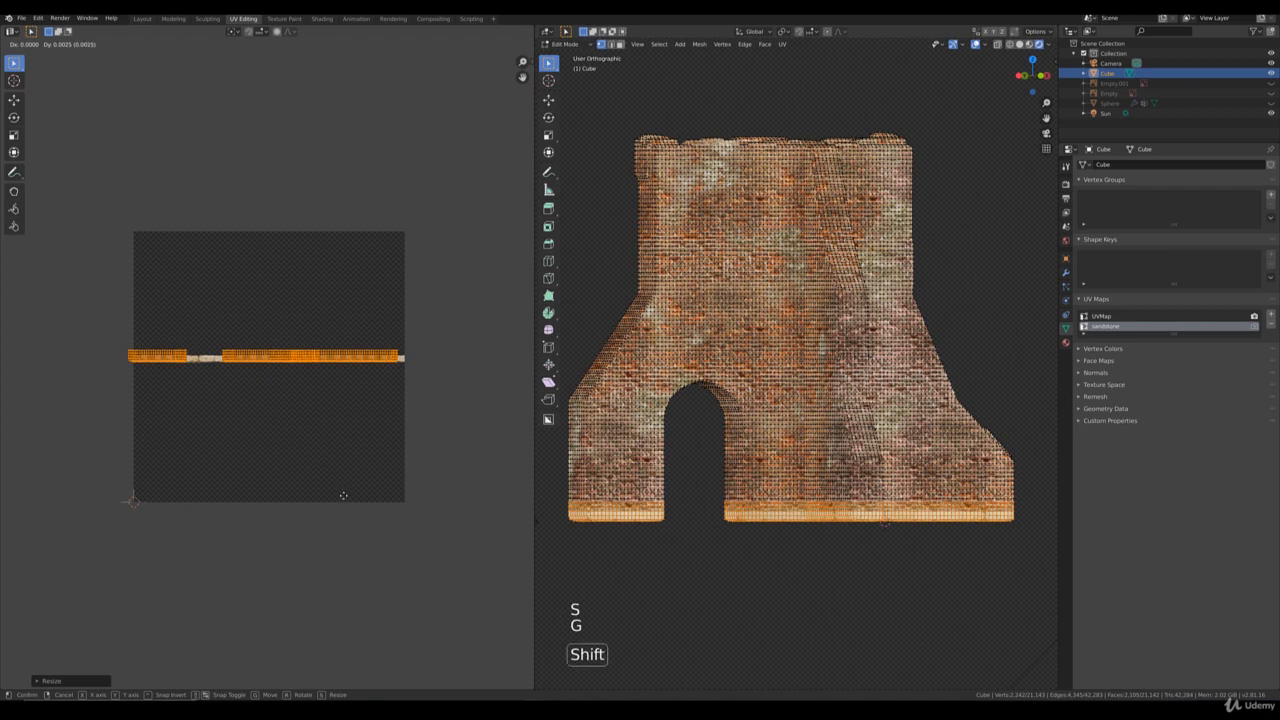
left_click(343, 496)
key("Tab")
Step: Inspect the sandstone band along the wall's base from several angles and distances
scroll(828, 530, "down", 3)
middle_click(828, 530)
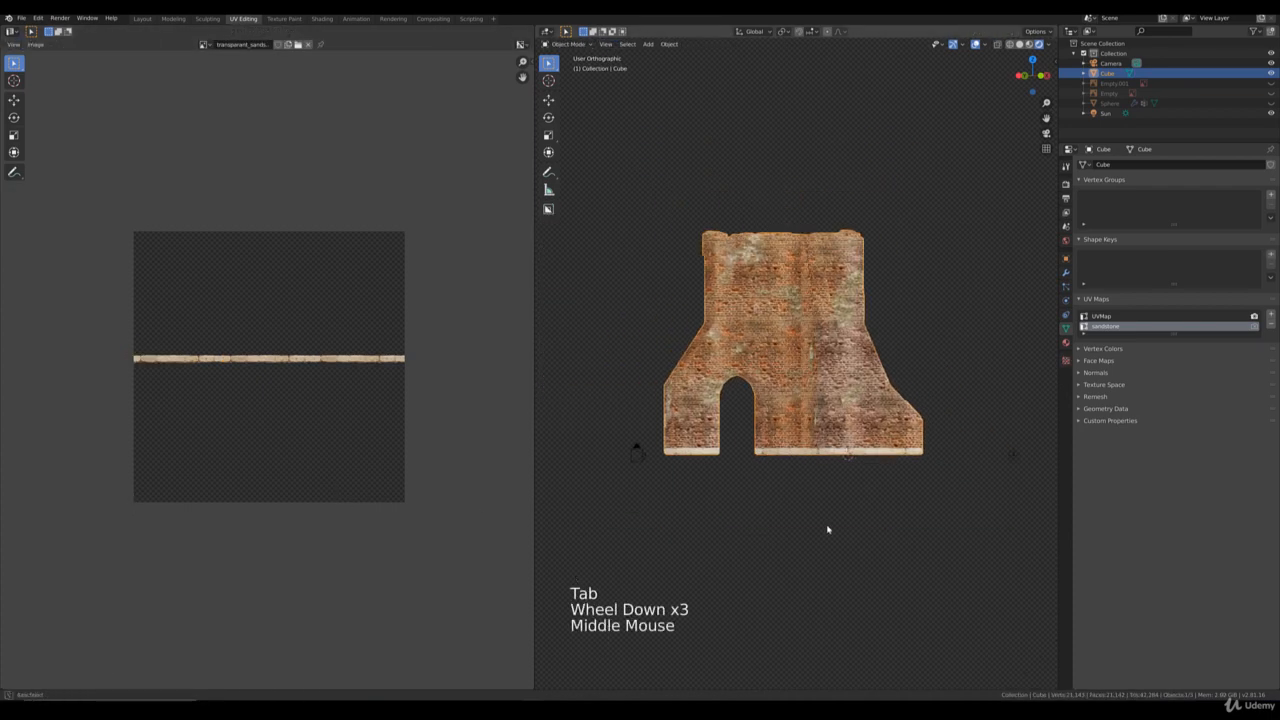
middle_click_drag(827, 529, 690, 378)
scroll(809, 528, "up", 4)
scroll(766, 490, "down", 1)
scroll(829, 415, "down", 4)
scroll(865, 500, "up", 2)
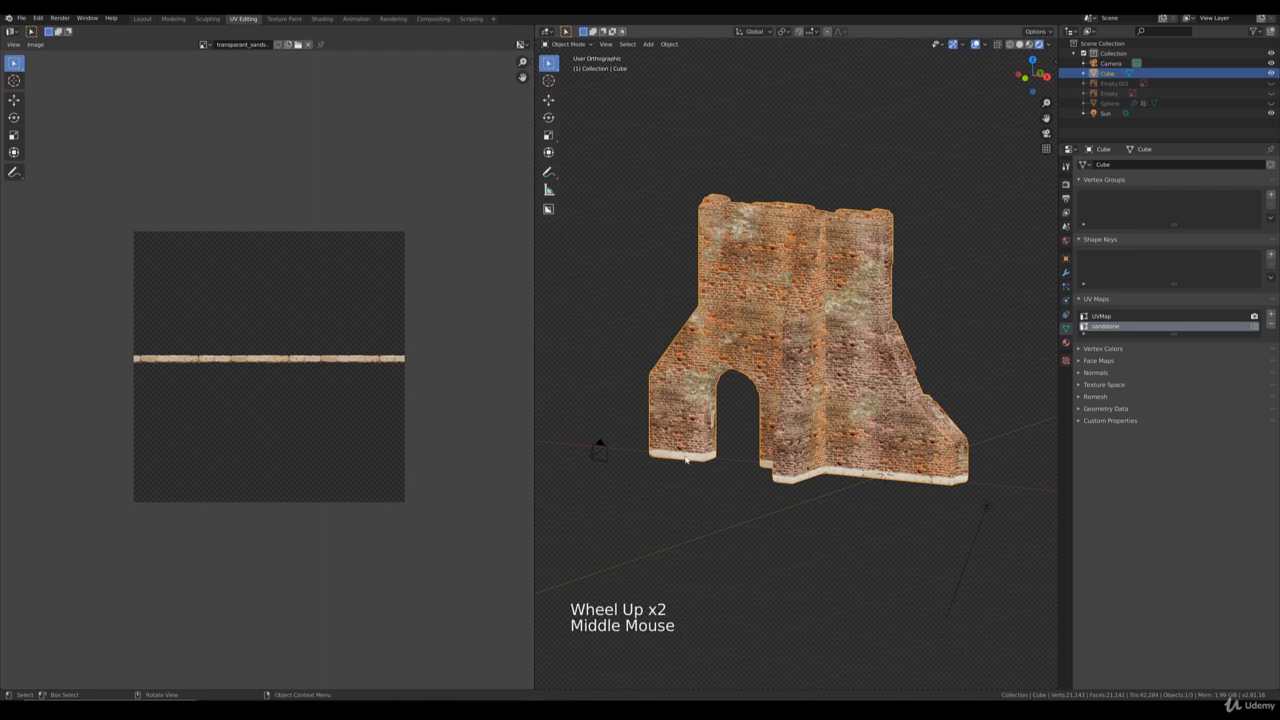
middle_click_drag(688, 461, 810, 396)
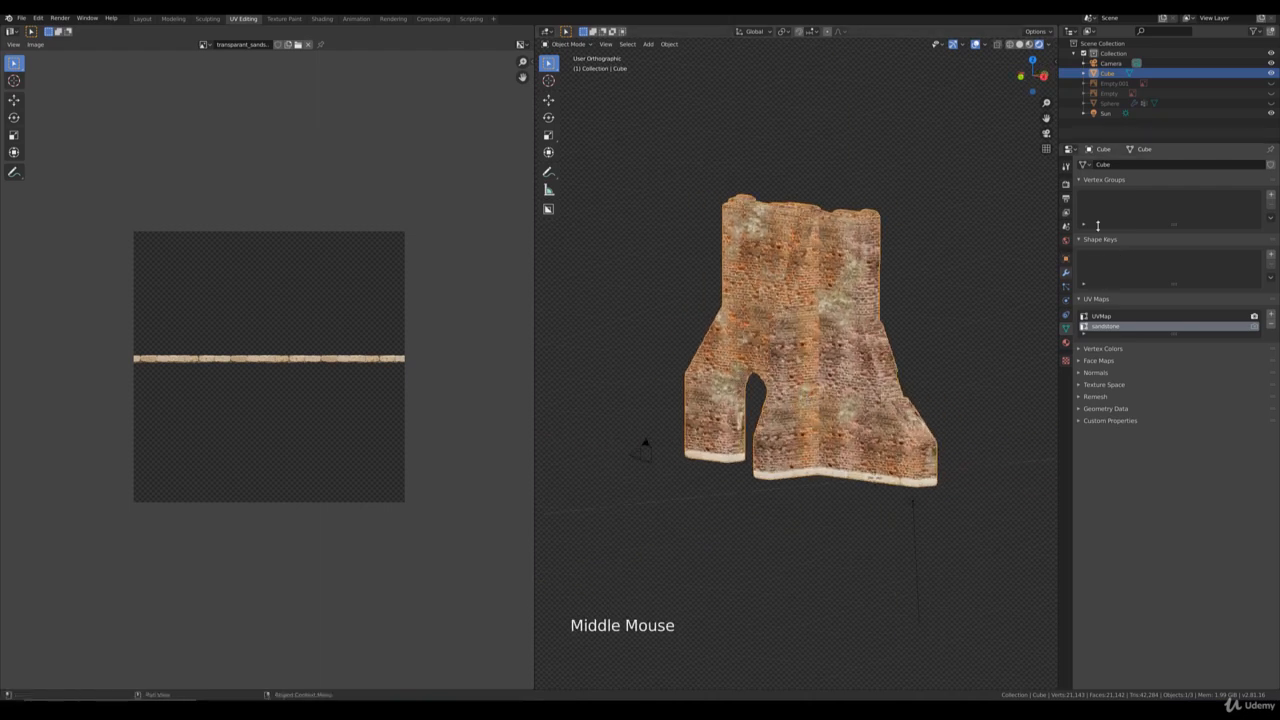
Step: Set the world background strength to 0.2 and check the wall's lighting
left_click(1066, 241)
left_click(1225, 319)
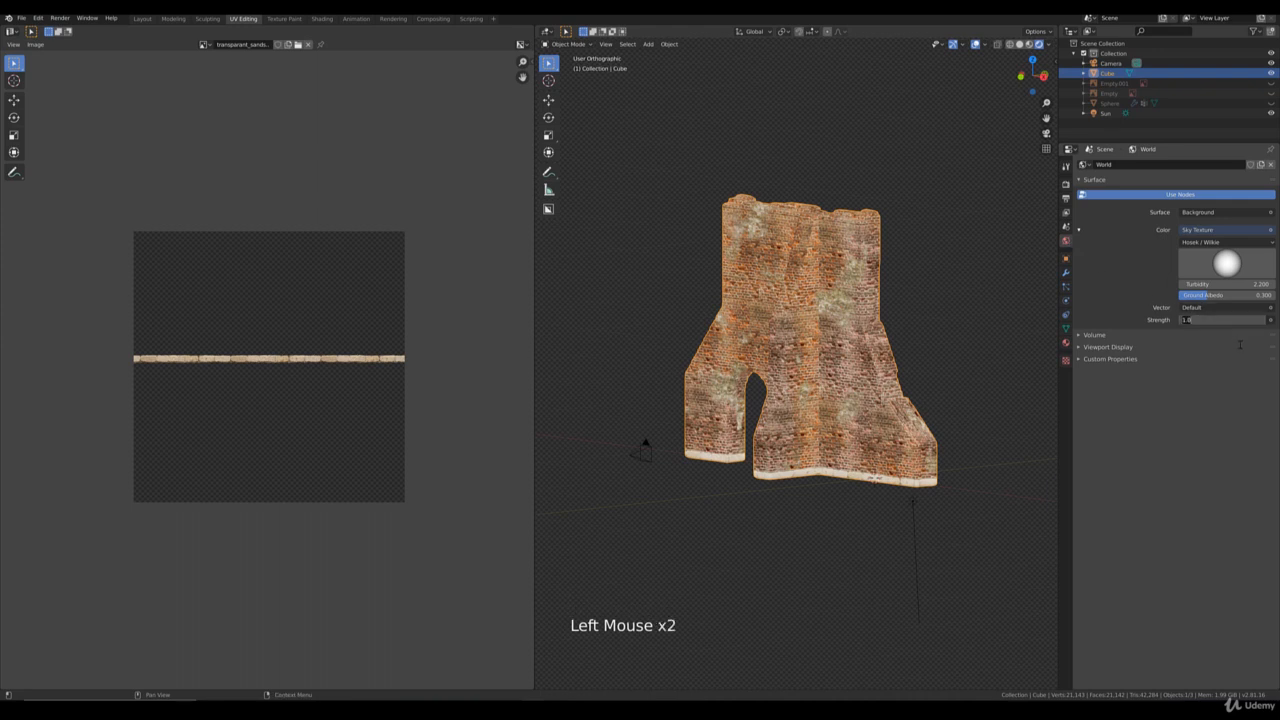
type("0.2")
key("Return")
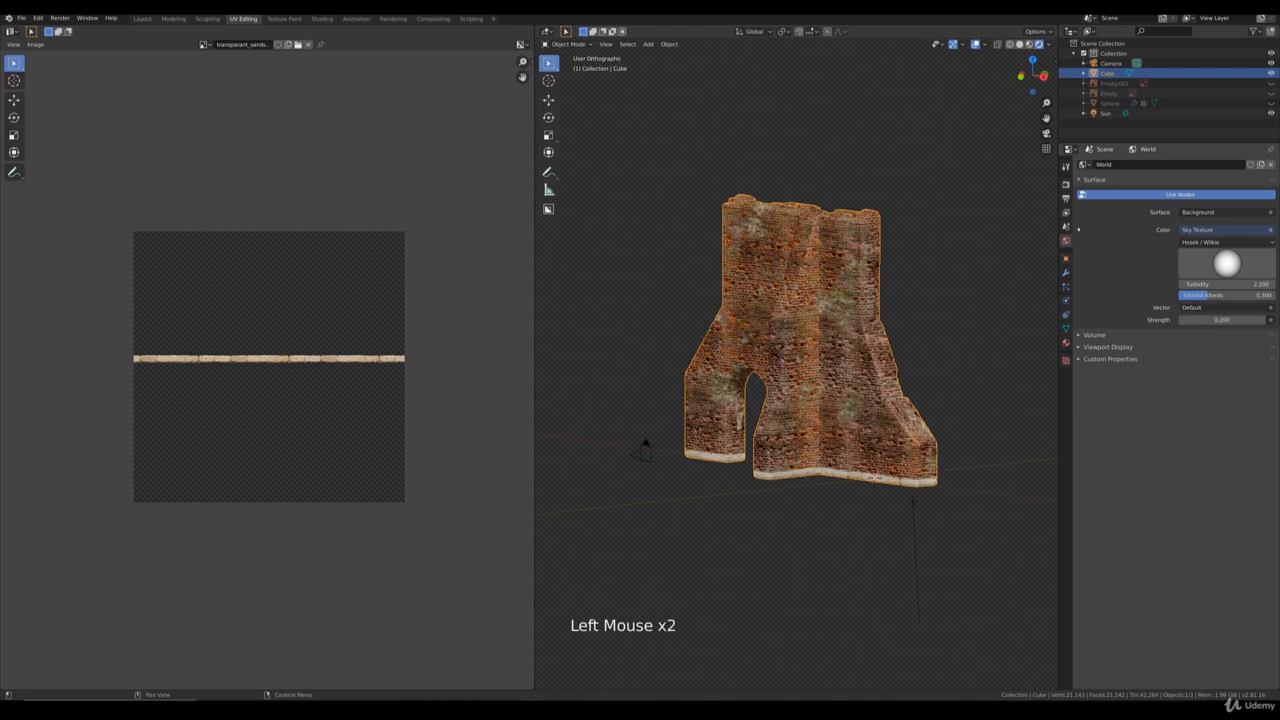
mouse_move(820, 390)
middle_mouse_down()
mouse_move(849, 397)
mouse_move(788, 383)
mouse_move(800, 380)
middle_mouse_up()
scroll(800, 380, "up", 4)
scroll(906, 478, "down", 3)
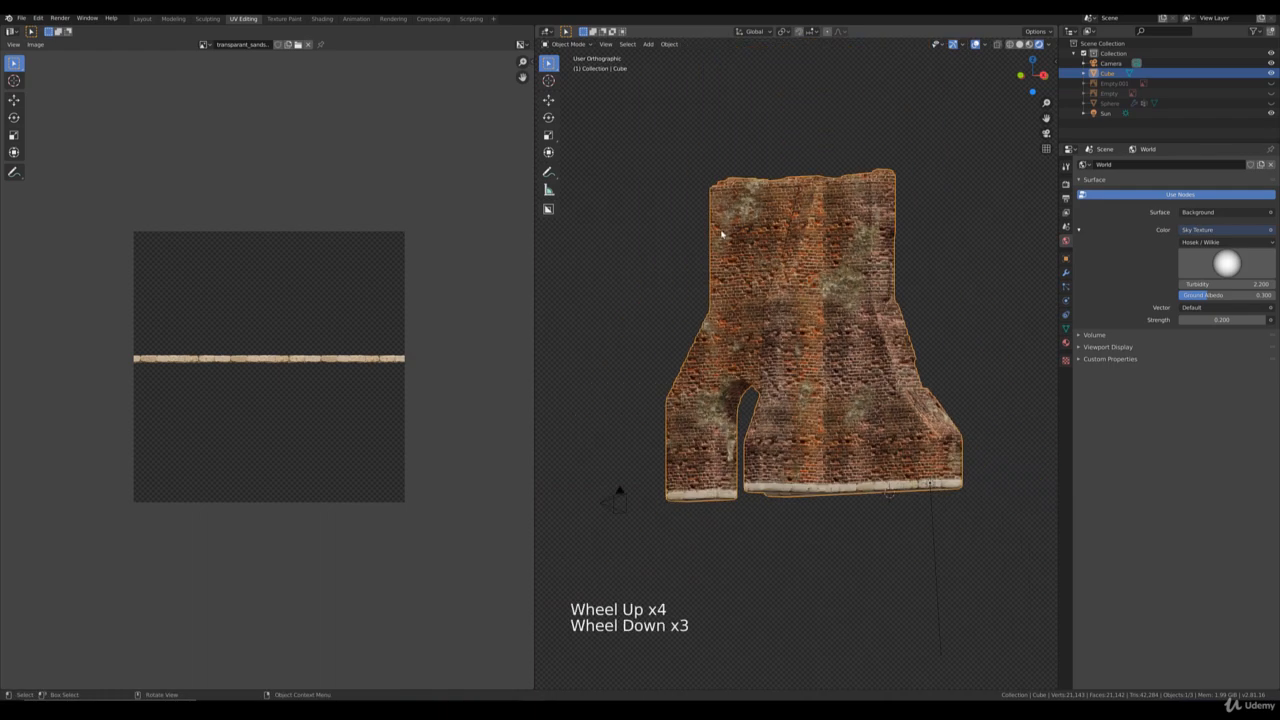
Step: From the front orthographic view, box-select a horizontal band of vertices just below the wall's top edge in wireframe Edit Mode
key("KP_1")
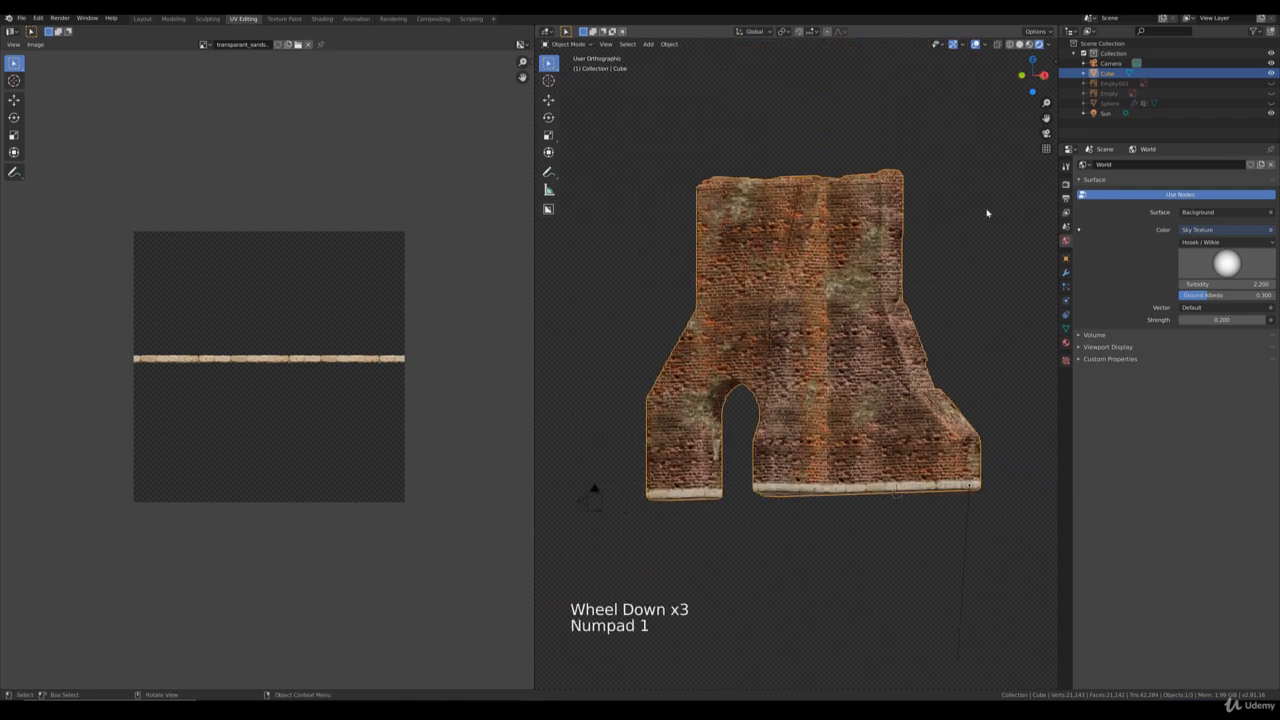
middle_click_drag(849, 240, 861, 271, "shift")
left_click(884, 263)
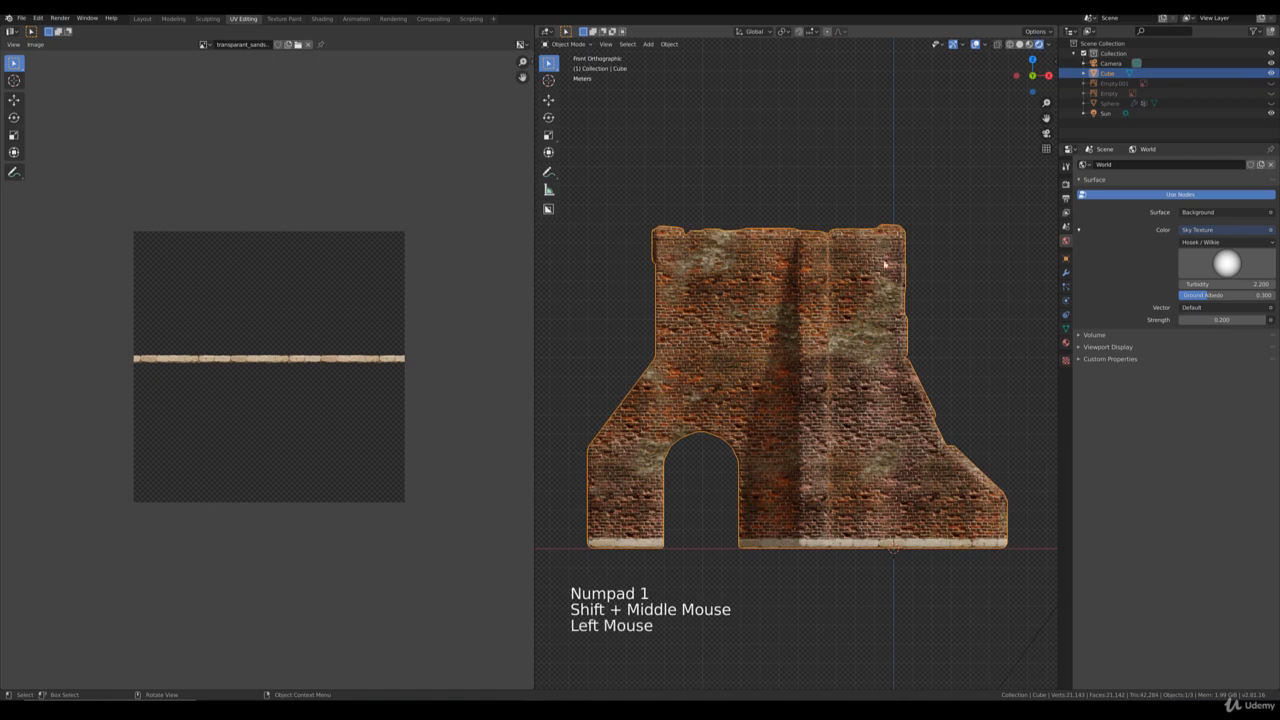
key("Tab")
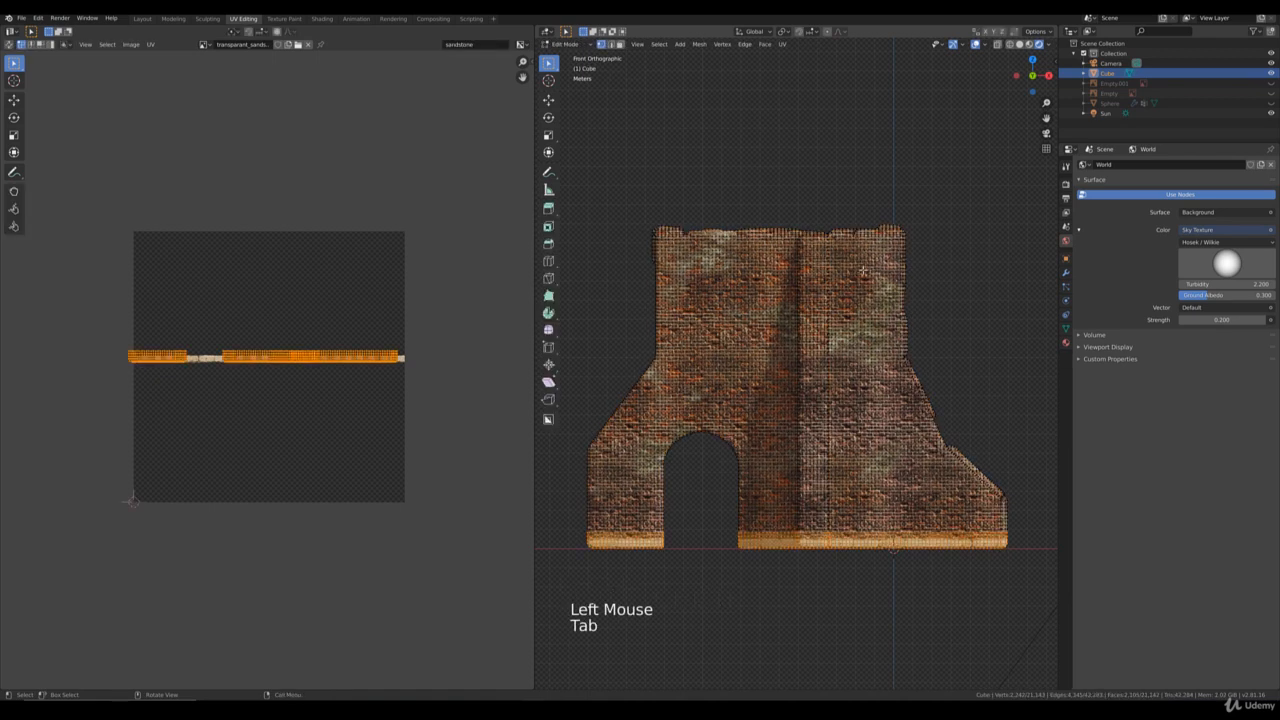
key("z")
left_click(906, 275)
key("b")
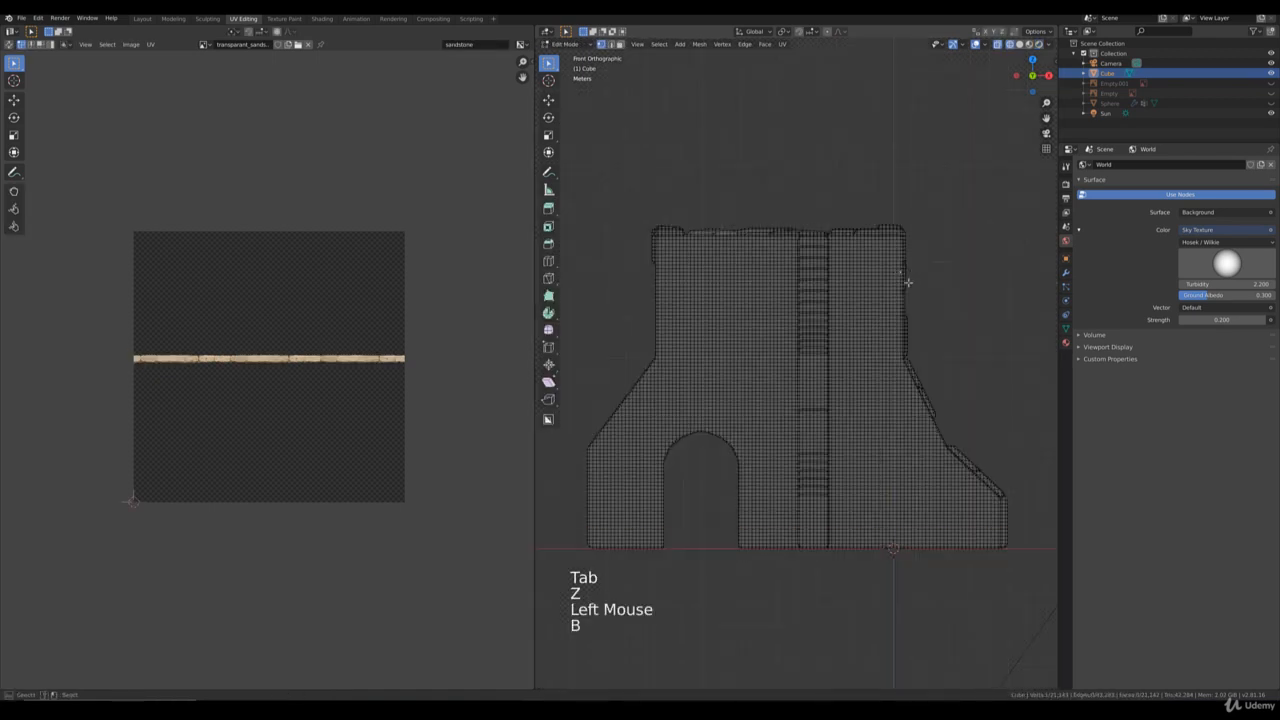
mouse_move(916, 284)
left_mouse_down()
mouse_move(645, 246)
mouse_move(920, 261)
mouse_move(613, 239)
left_mouse_up()
left_click(643, 247)
left_click(922, 262)
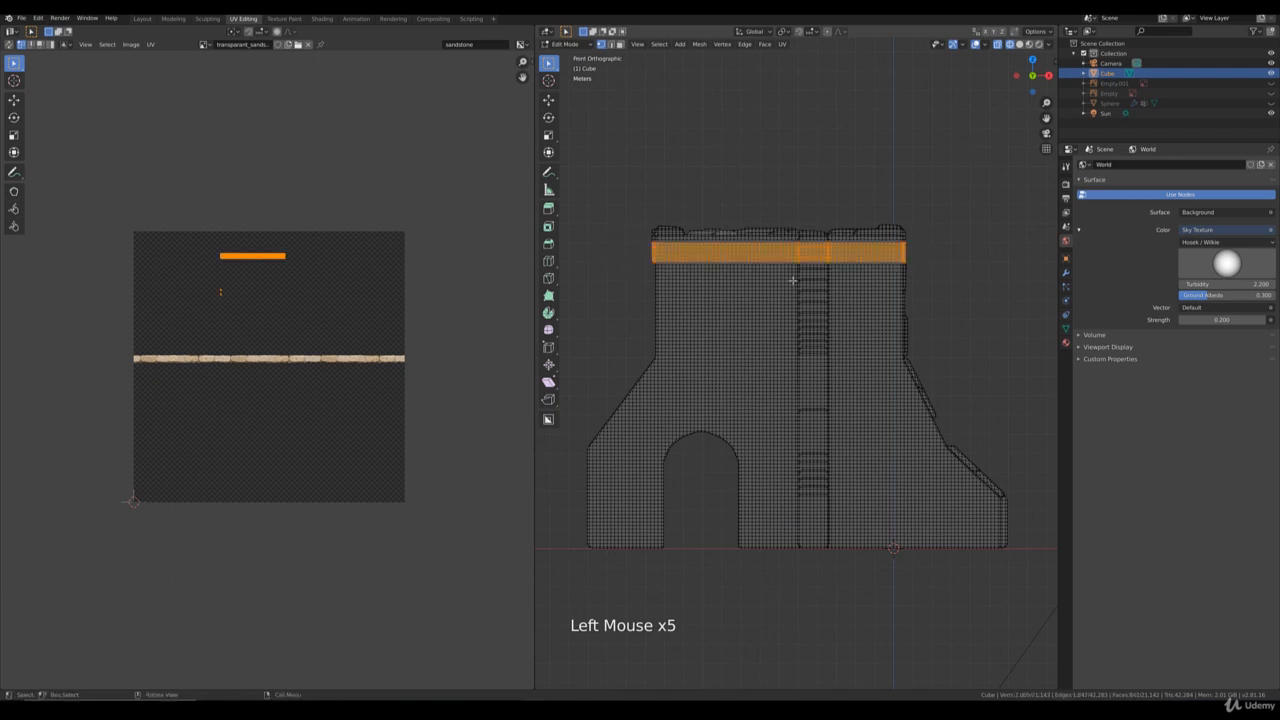
Step: Unwrap the upper band using Project from View in a slightly rotated orthographic view, and display the mesh's UV maps
key("KP_4")
key("KP_4")
key("KP_4")
key("KP_5")
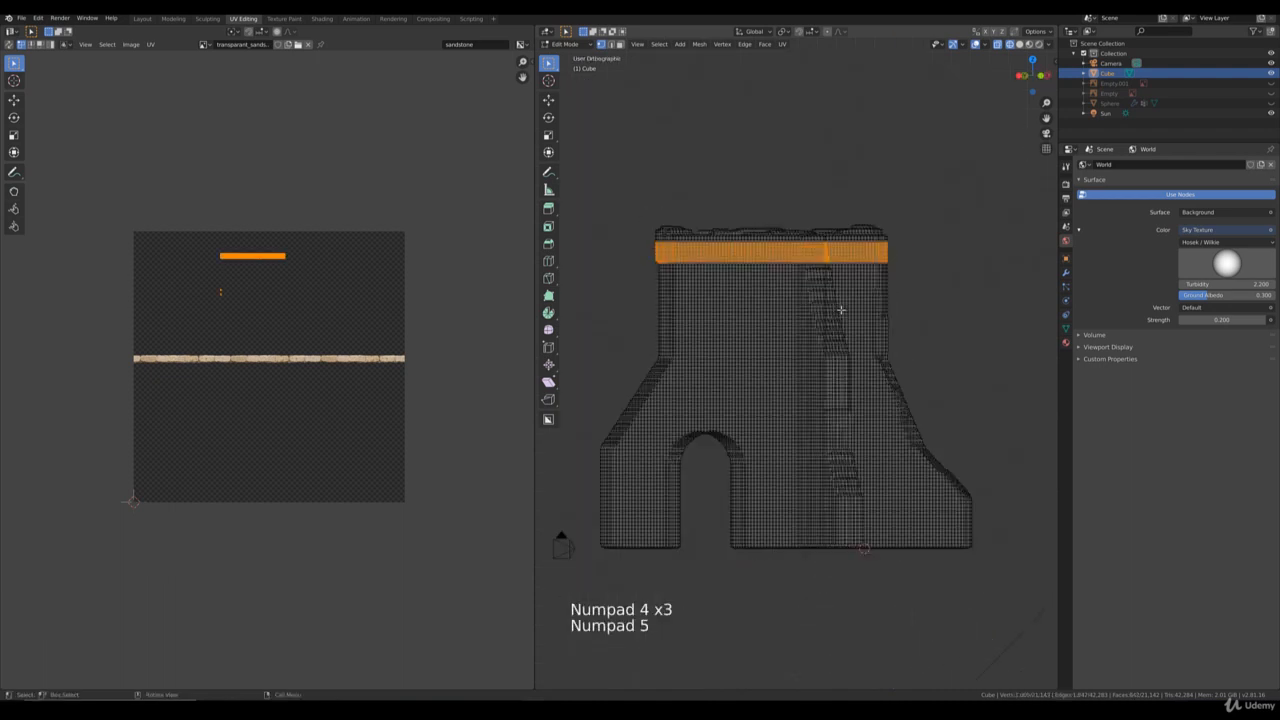
key("u")
left_click(850, 318)
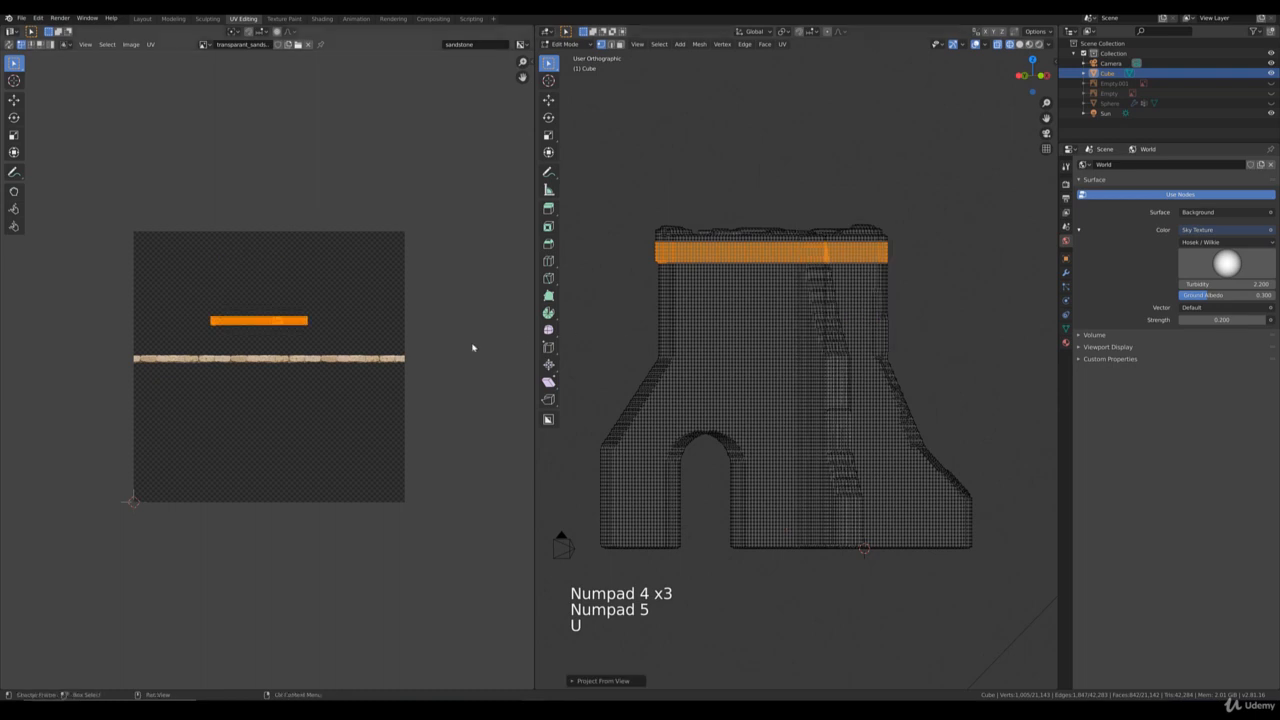
left_click(1067, 330)
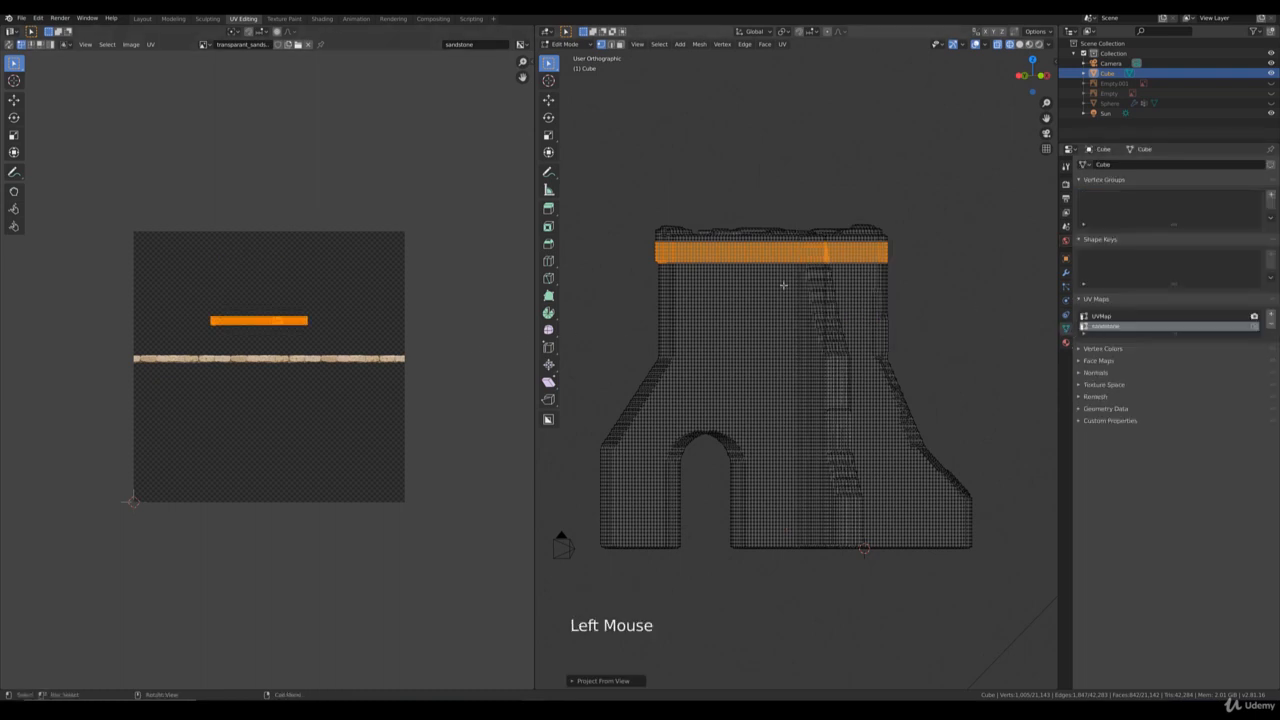
Step: Show the wall in rendered shading, then enlarge the upper band's UV island and move it down onto the sandstone strip
key("z")
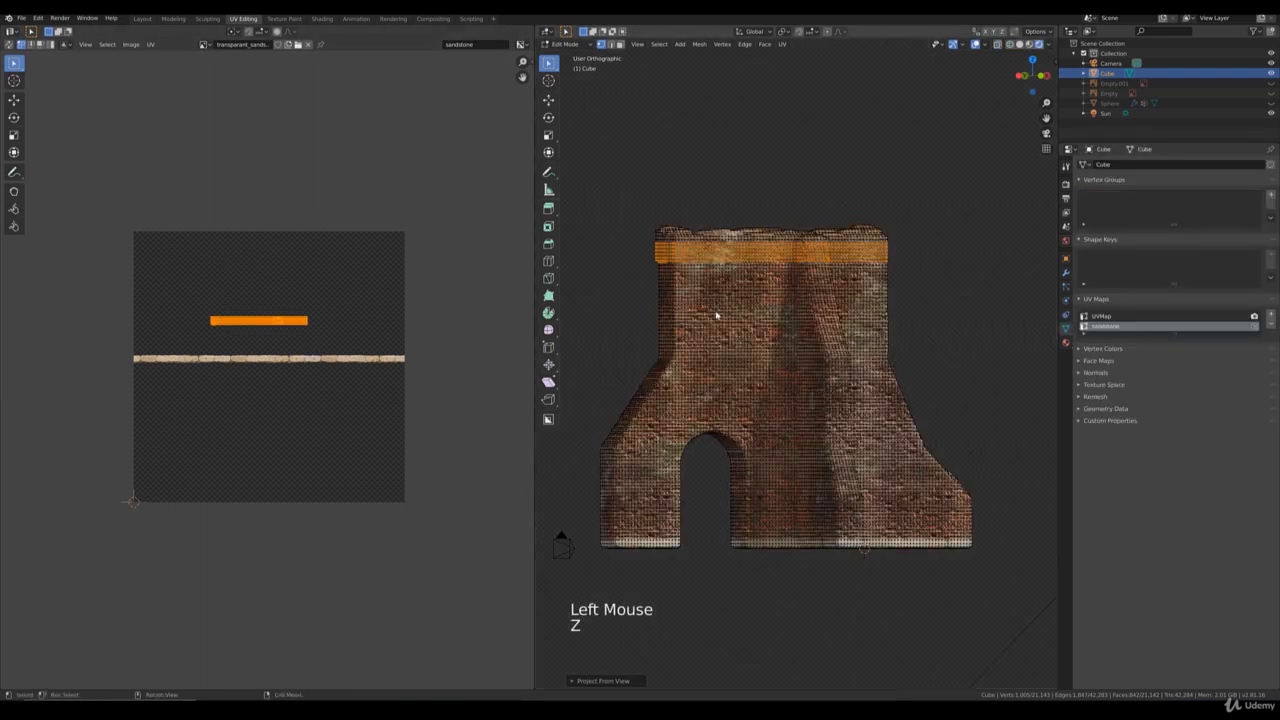
key("s")
left_click(320, 351)
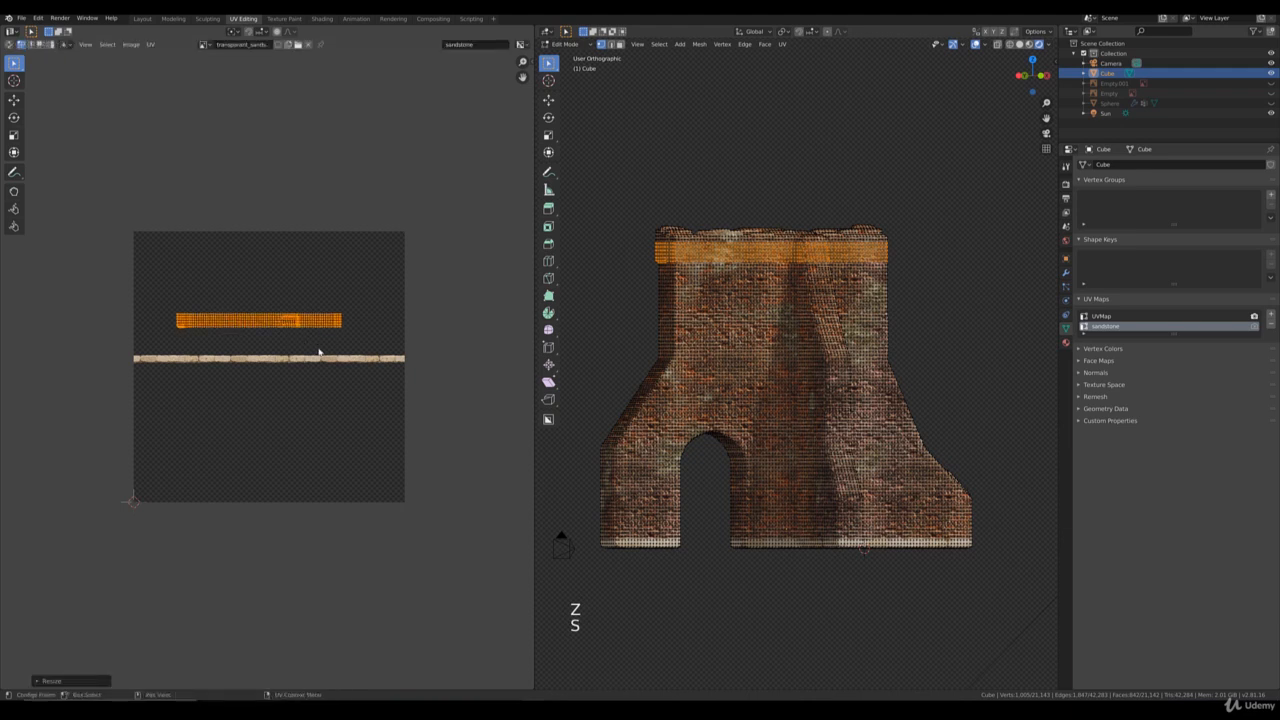
key("s")
left_click(328, 364)
key("g")
key("shift")
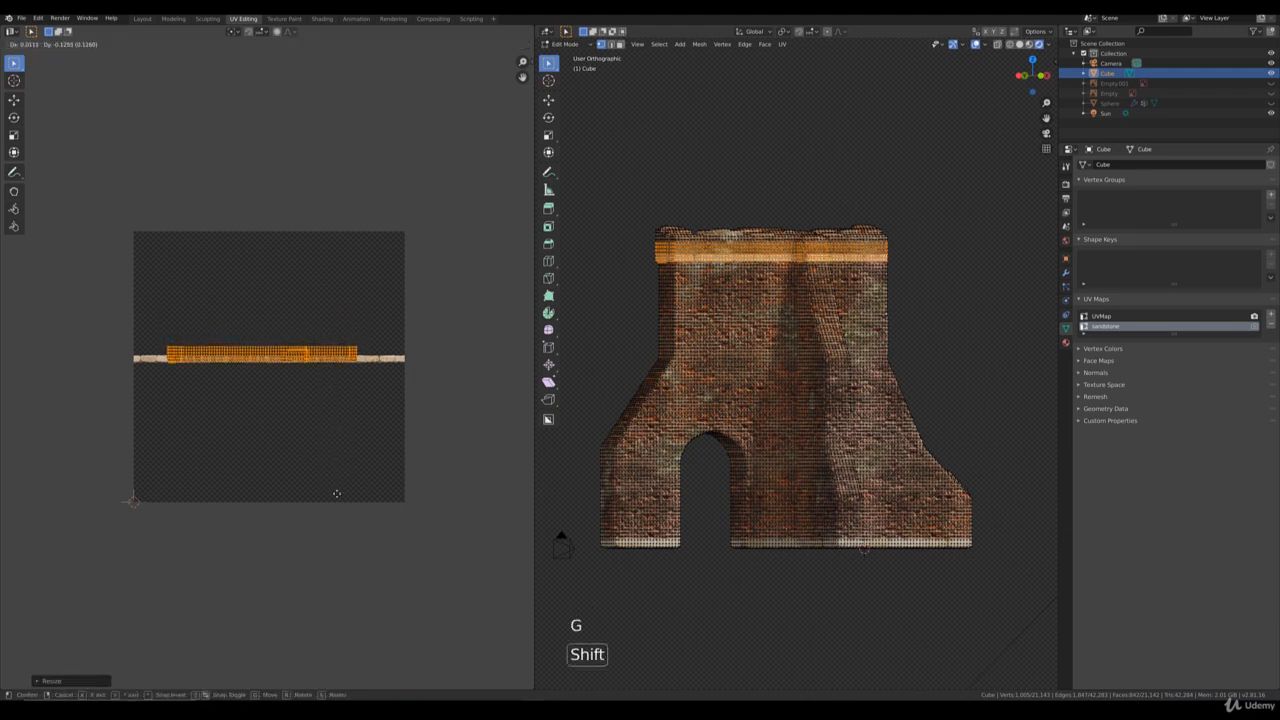
left_click(363, 452)
Step: Fine-tune the upper band's UV island by scaling it up slightly and nudging it over the sandstone strip, and return to Object Mode
key("s")
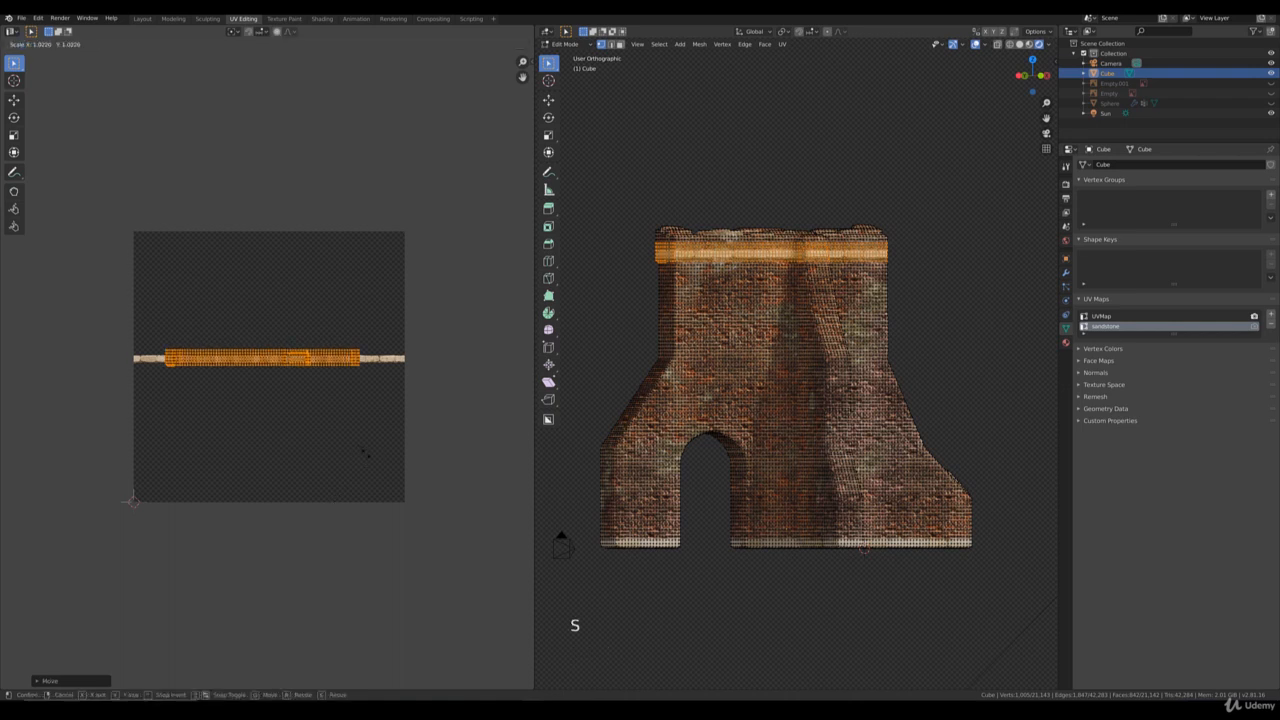
left_click(366, 458)
scroll(367, 441, "up", 1)
key("g")
key("shift")
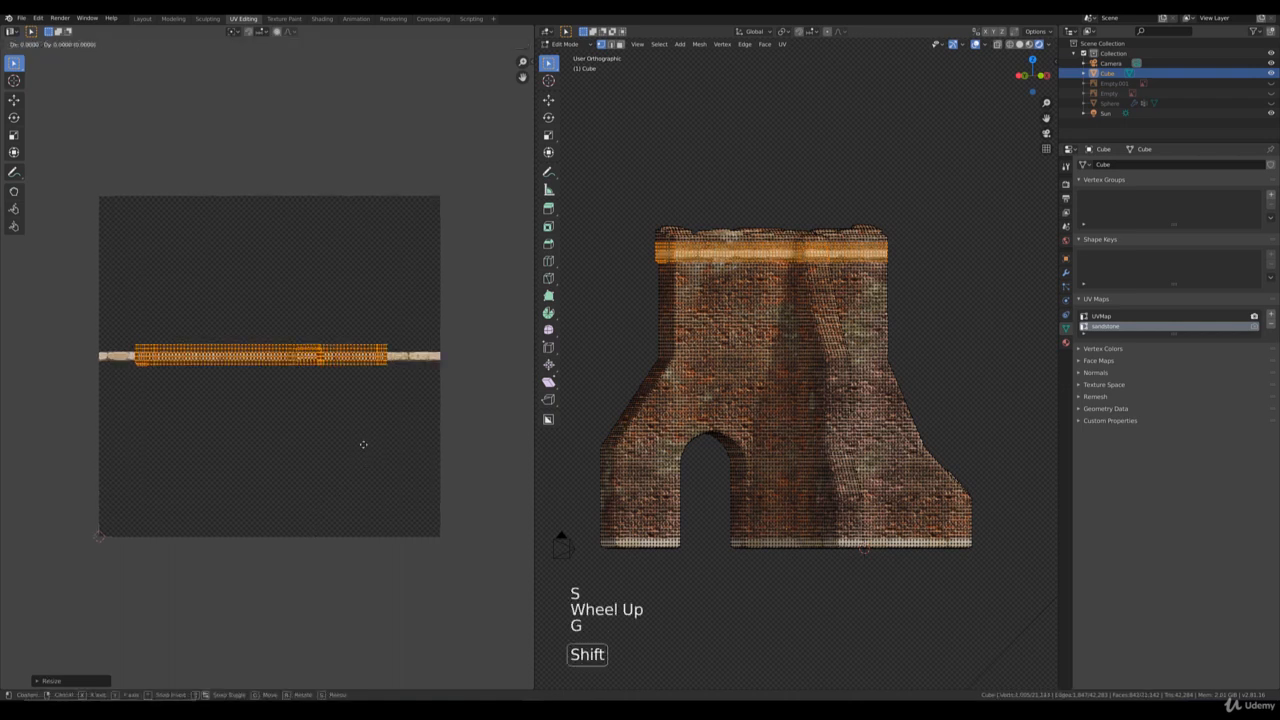
left_click(363, 443)
key("Tab")
Step: Inspect the upper and base sandstone bands on the brick wall from several angles and distances
scroll(770, 373, "down", 3)
middle_click_drag(770, 373, 829, 391)
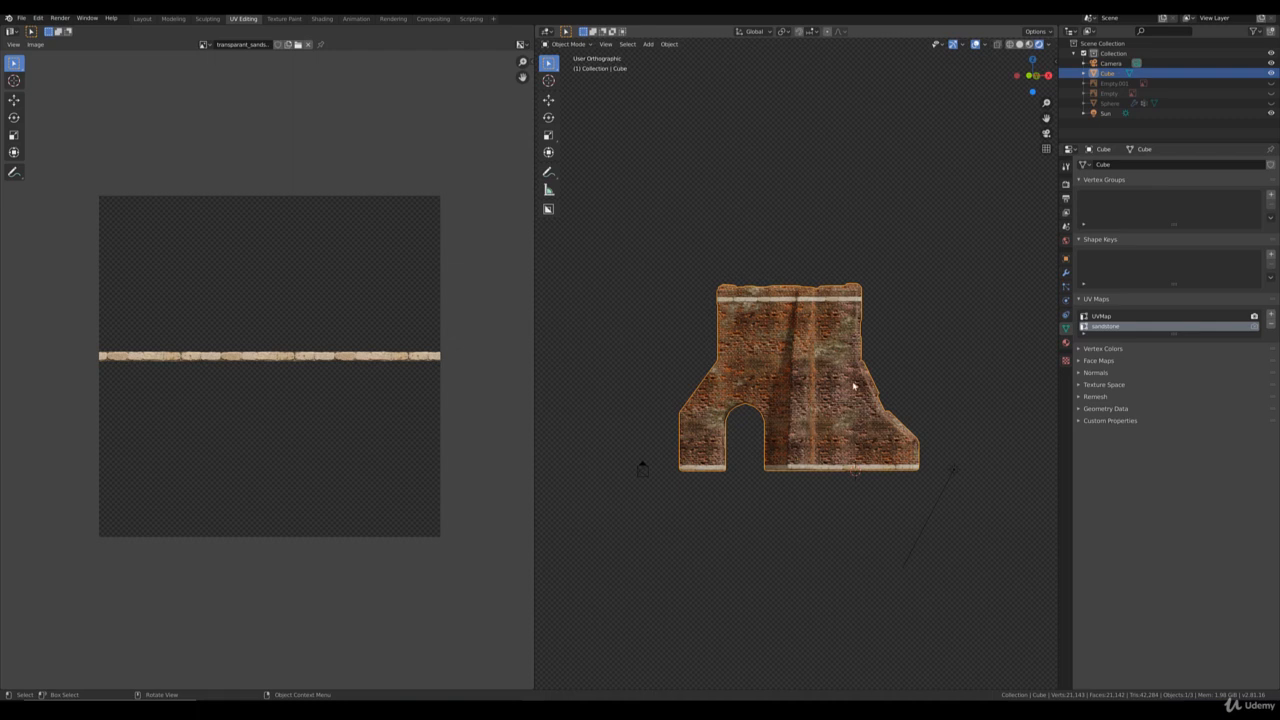
middle_click_drag(852, 385, 823, 374)
scroll(823, 374, "up", 4)
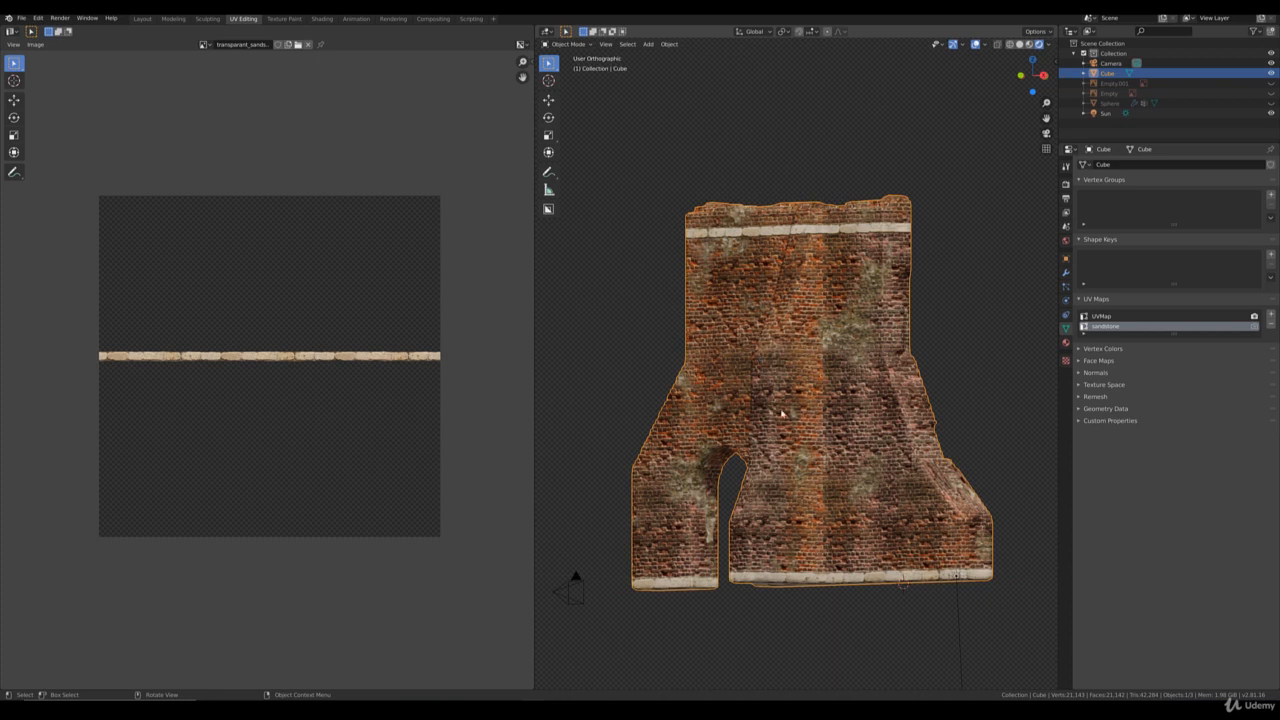
middle_click_drag(782, 412, 836, 383)
scroll(777, 414, "down", 3)
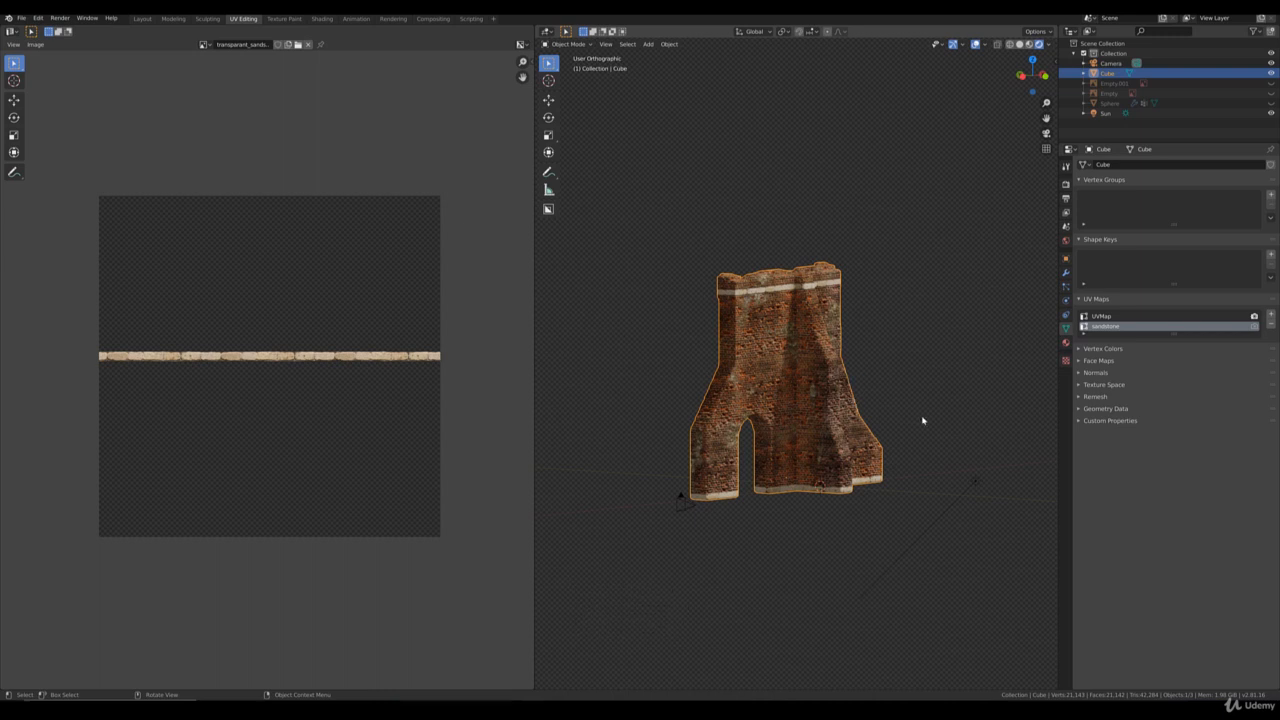
middle_click_drag(945, 417, 843, 404)
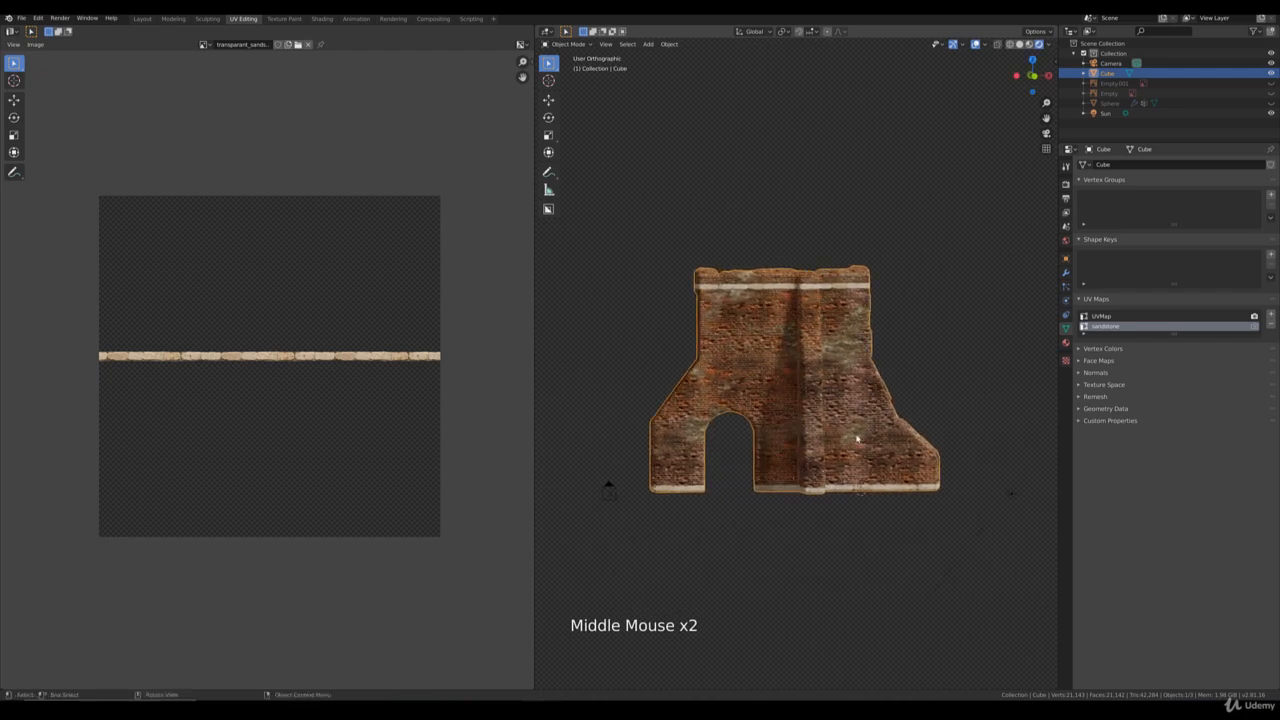
scroll(783, 325, "up", 4)
scroll(907, 435, "down", 2)
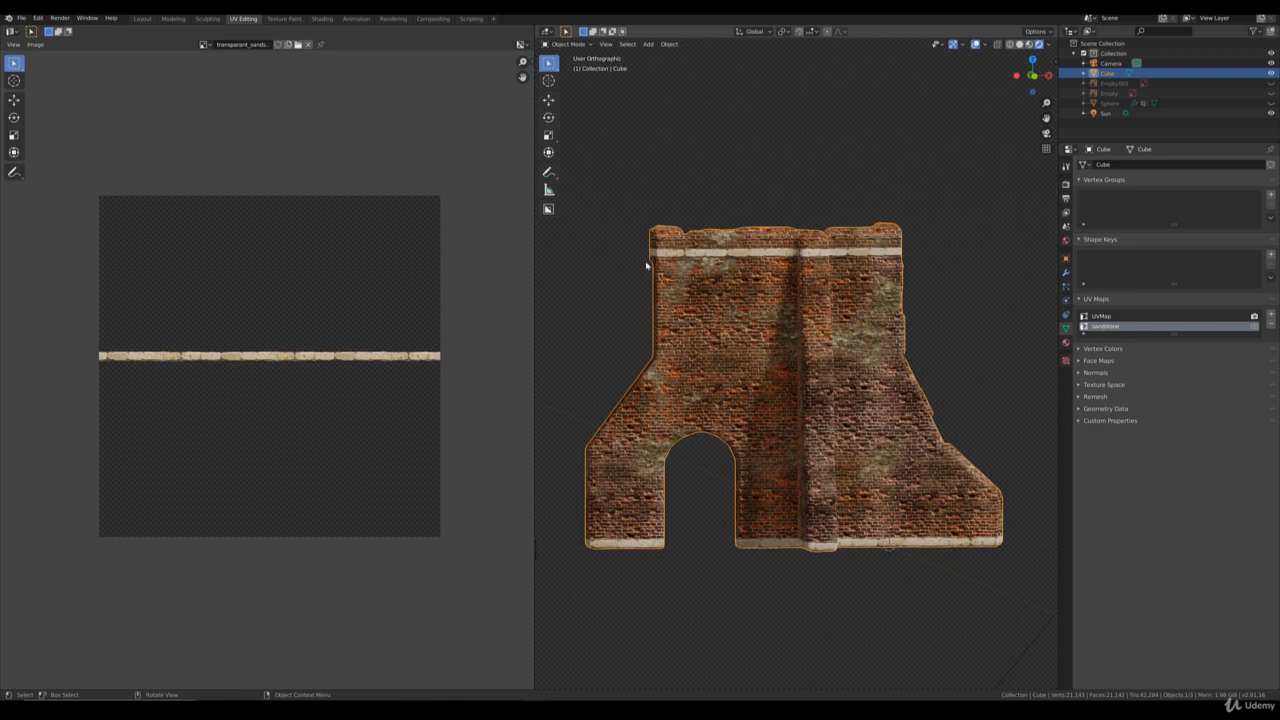
middle_click_drag(657, 259, 680, 257)
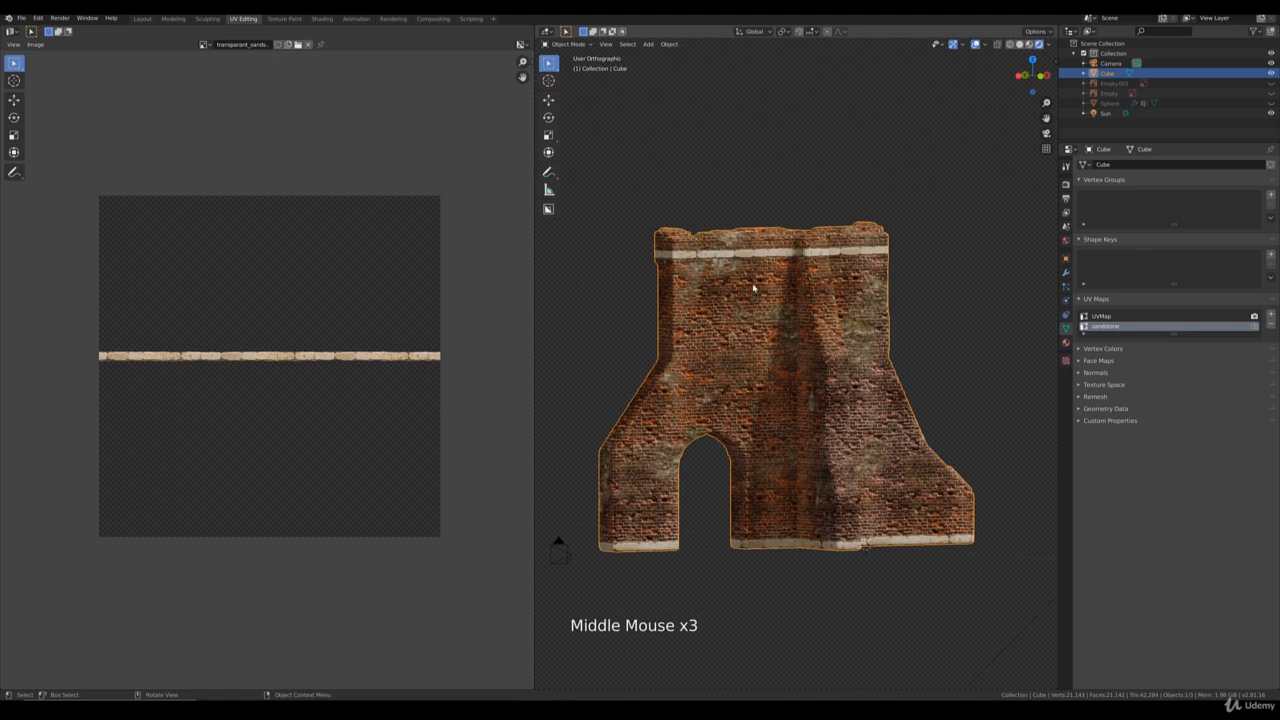